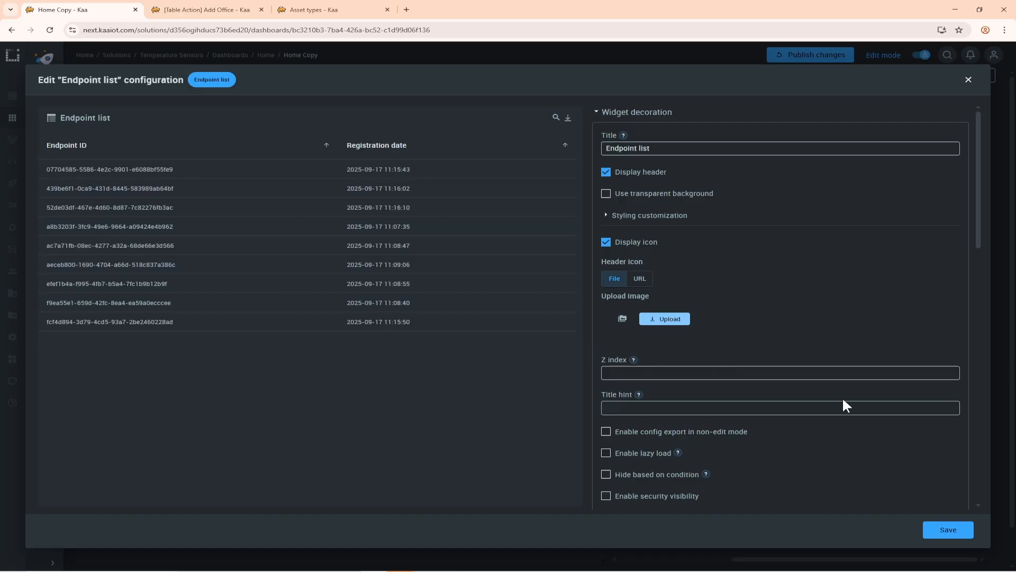
Step: Add a table action of category Rule execution labelled "Add Endpoint" to the Endpoint list widget and save the configuration
scroll(862, 410, down, 12)
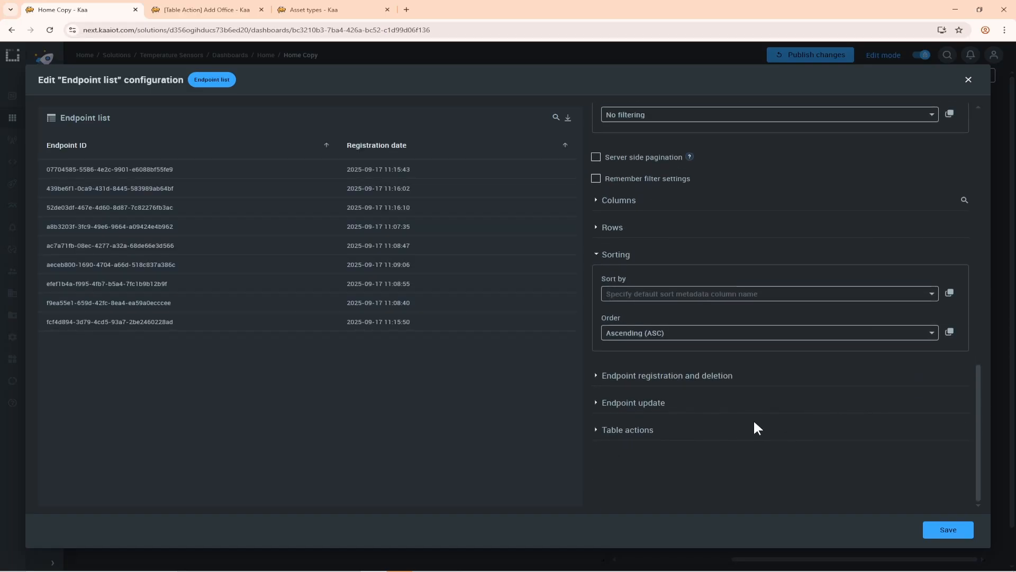
click(638, 432)
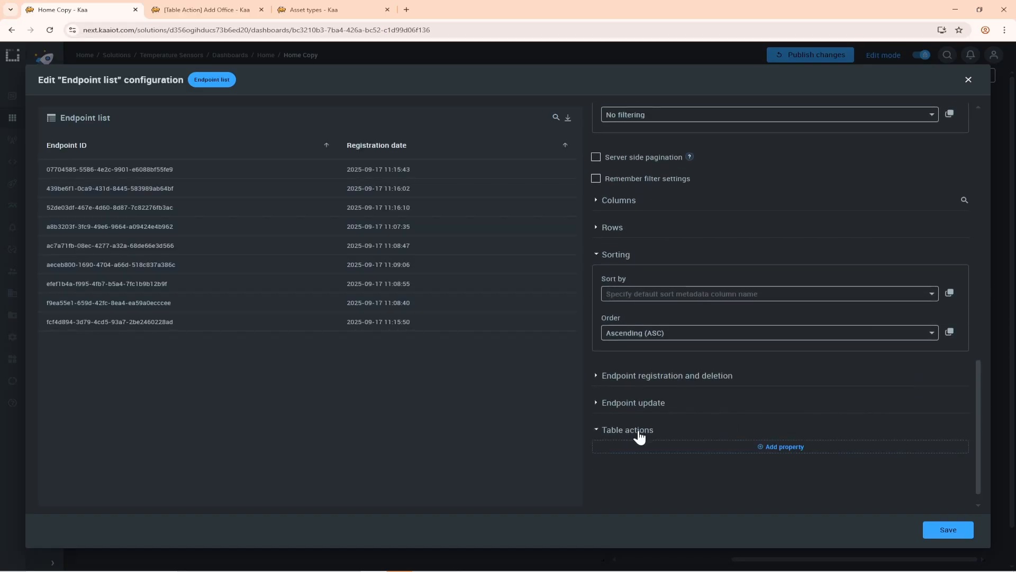
click(843, 446)
scroll(843, 445, down, 3)
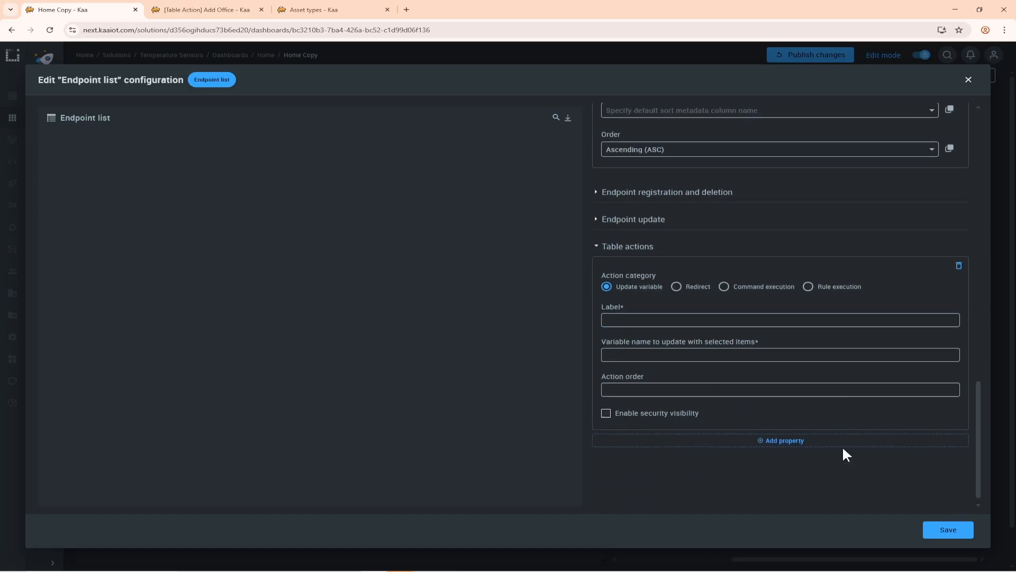
click(844, 287)
click(847, 312)
text(Add Endpoint)
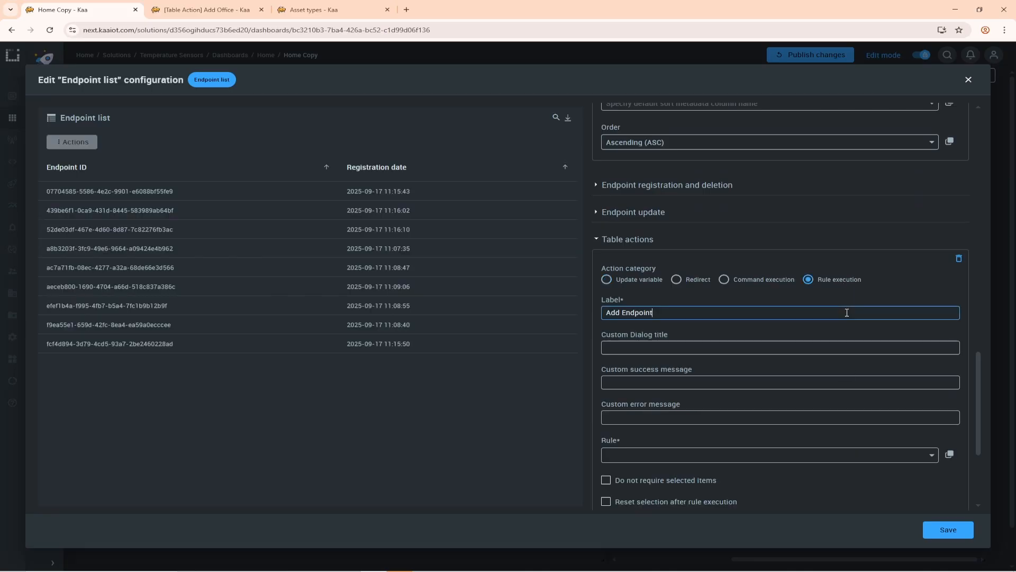
click(946, 524)
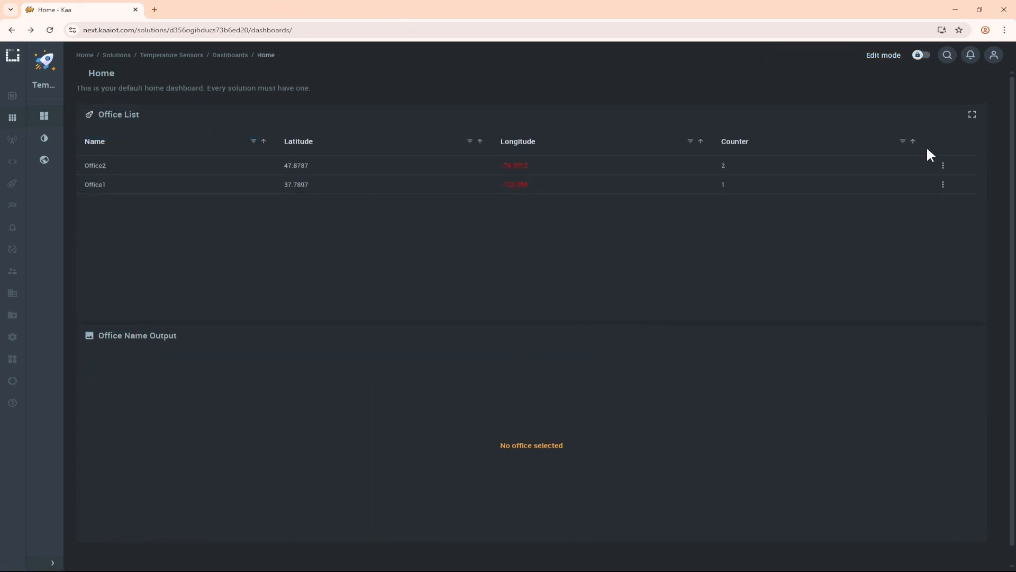
Step: Turn on edit mode for the Home dashboard
click(926, 57)
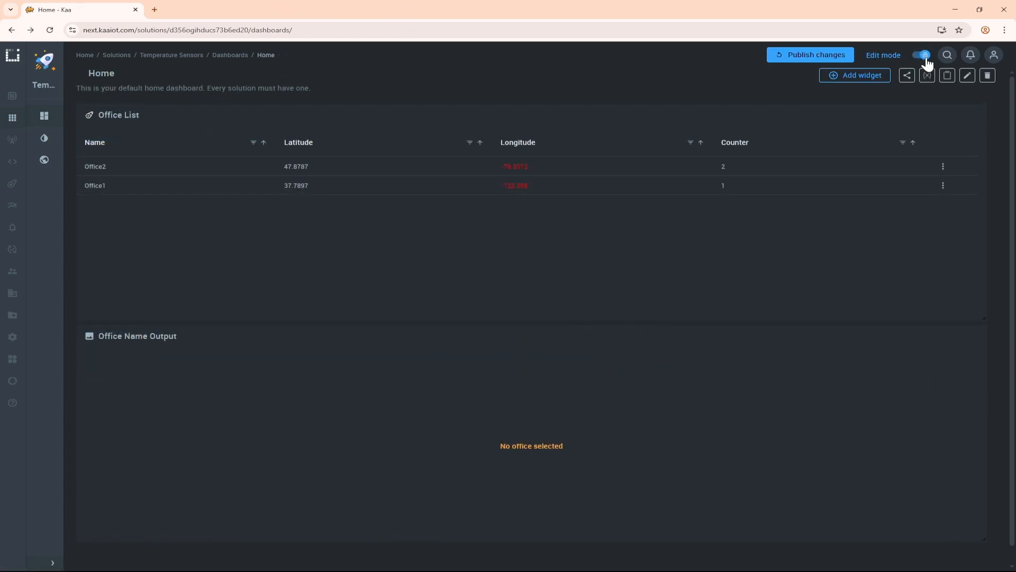
click(922, 115)
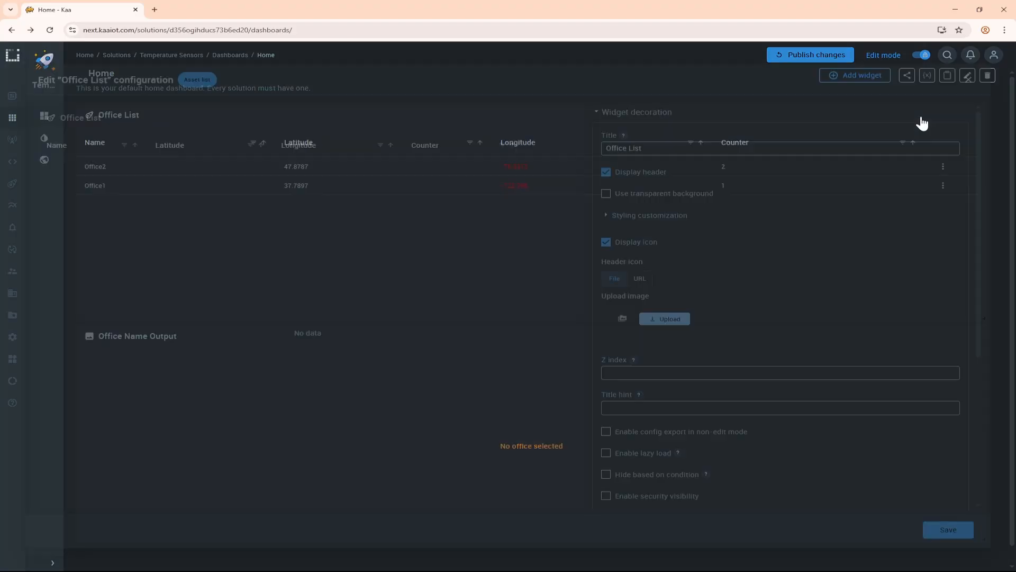
scroll(978, 141, down, 5)
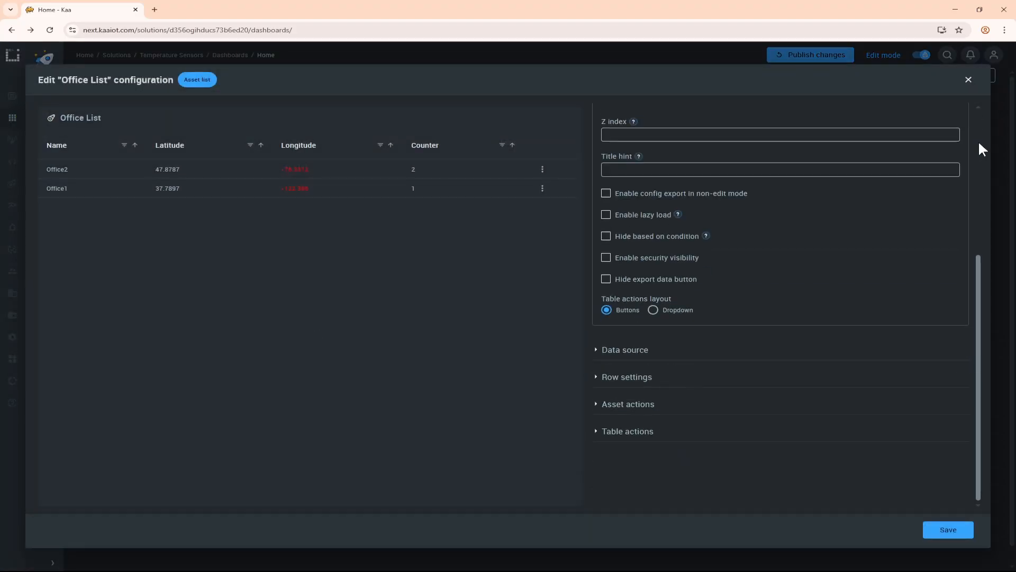
click(630, 430)
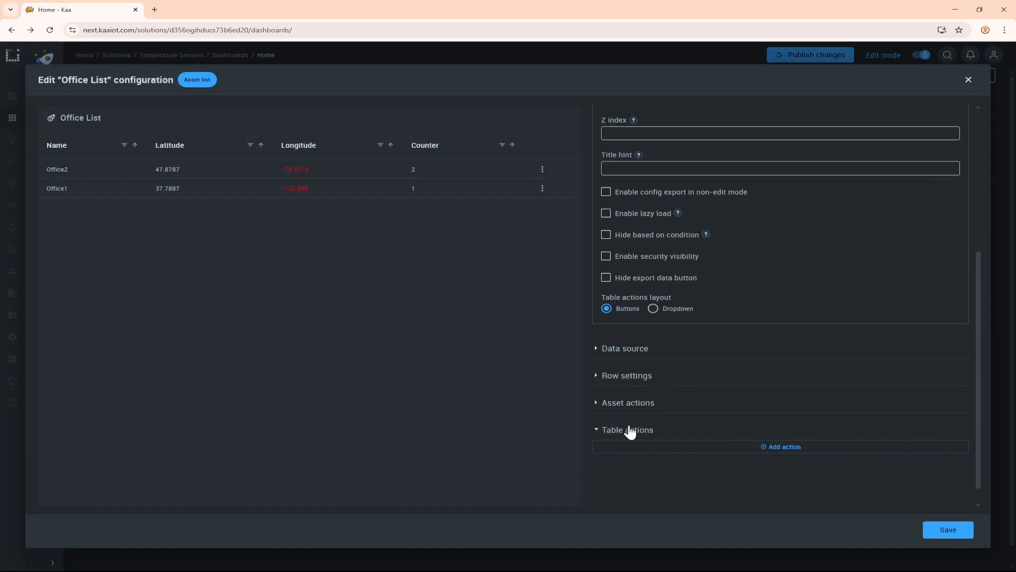
click(834, 449)
scroll(979, 344, down, 5)
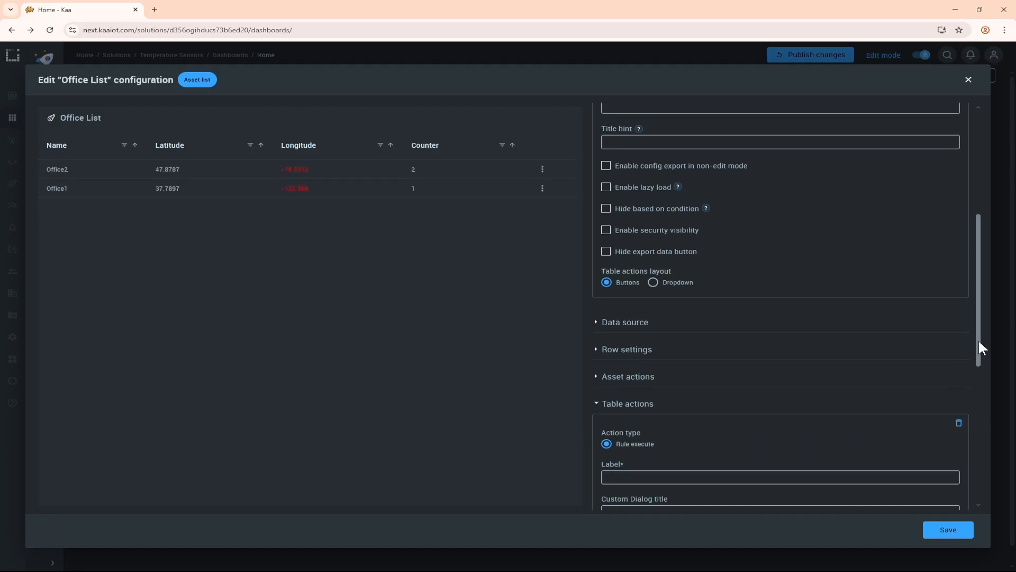
scroll(978, 342, down, 2)
scroll(978, 336, up, 1)
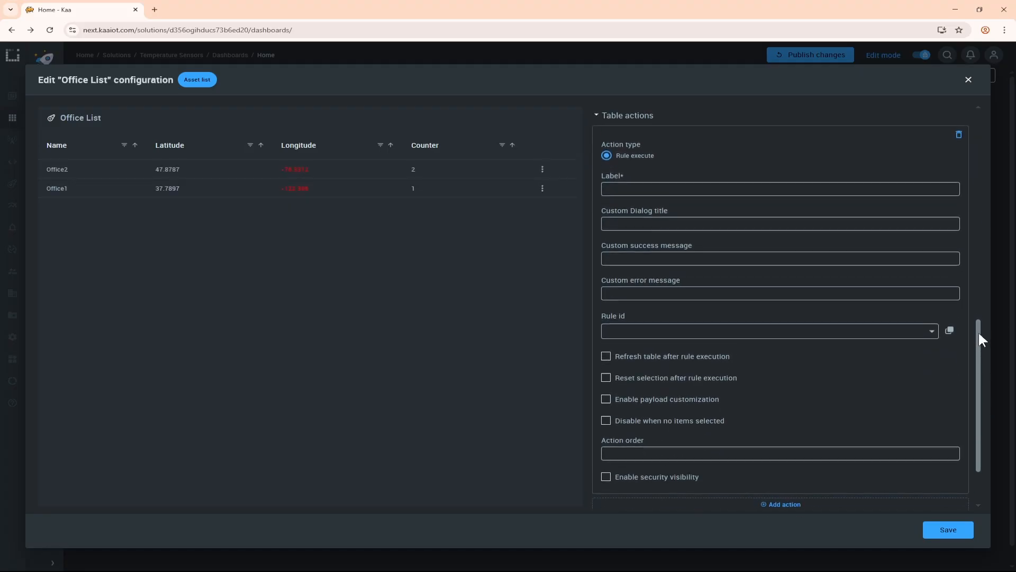
drag(977, 333, 976, 334)
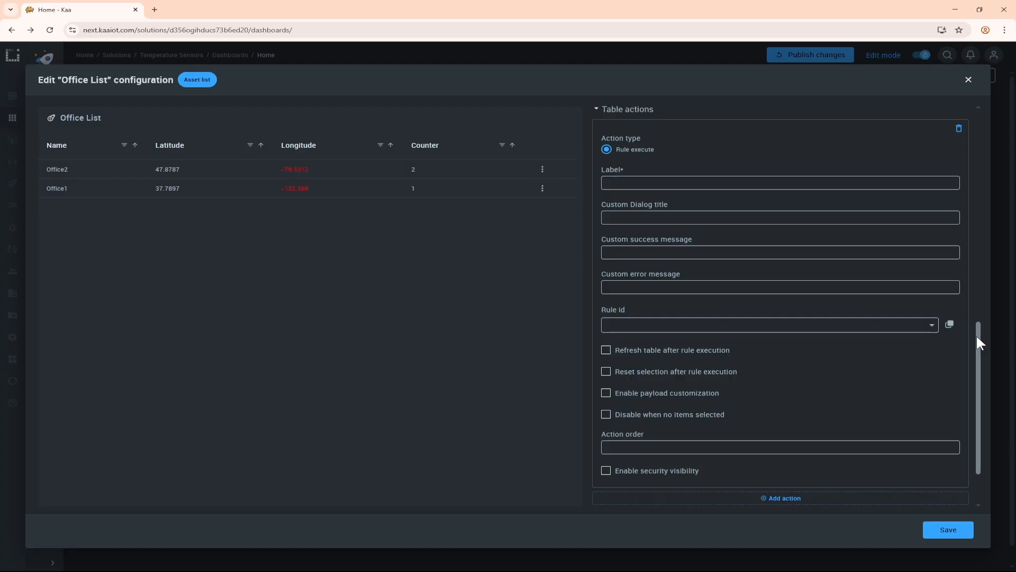
click(998, 357)
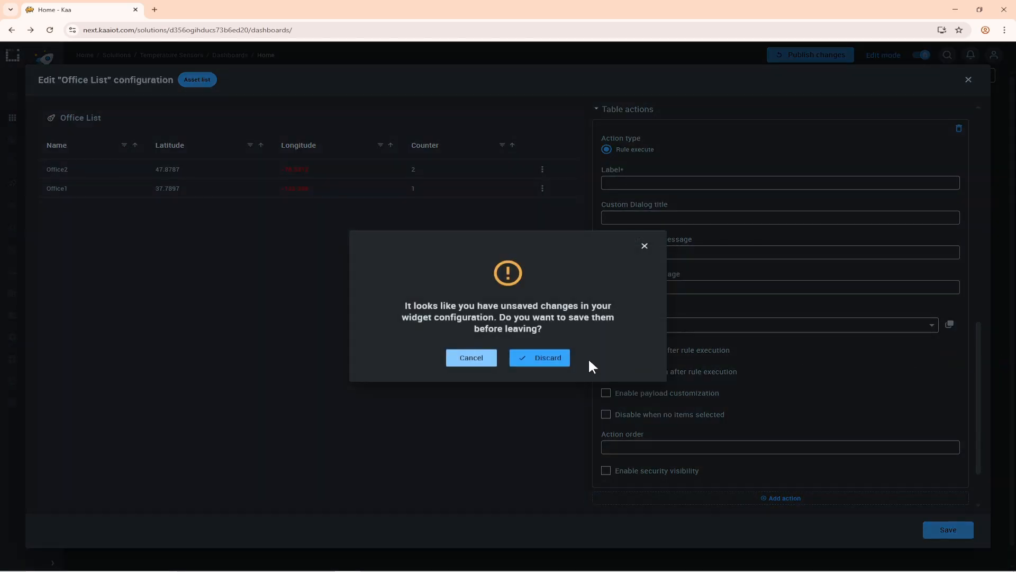
click(549, 359)
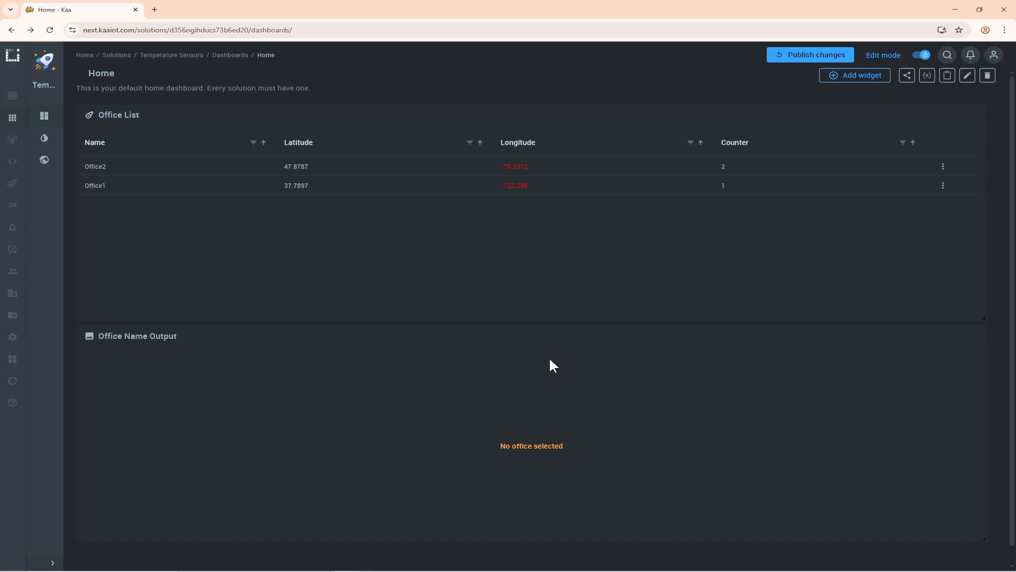
Step: Open the rule engine in split view beside the Home dashboard and slightly widen its pane
right_click(14, 159)
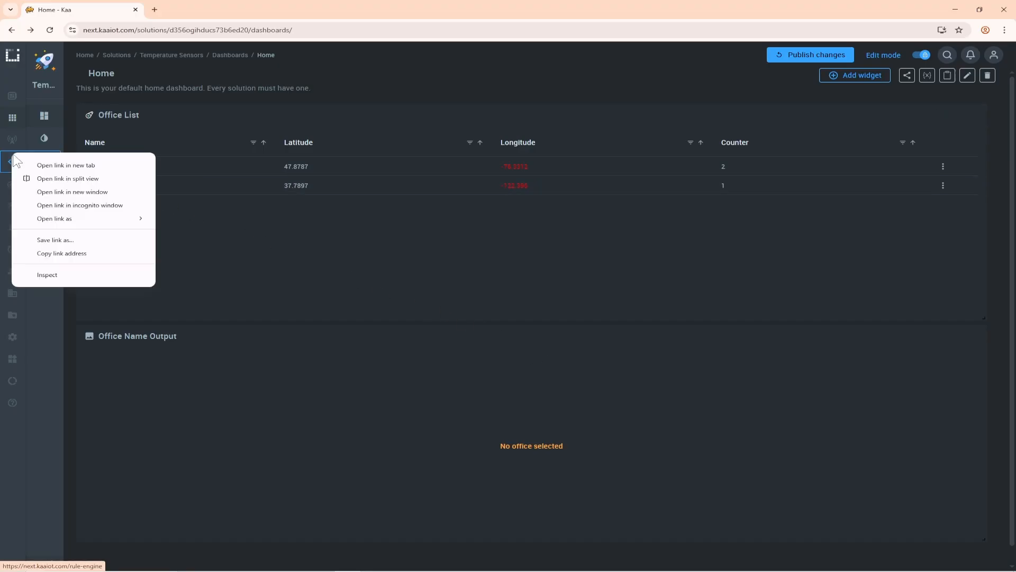
click(32, 175)
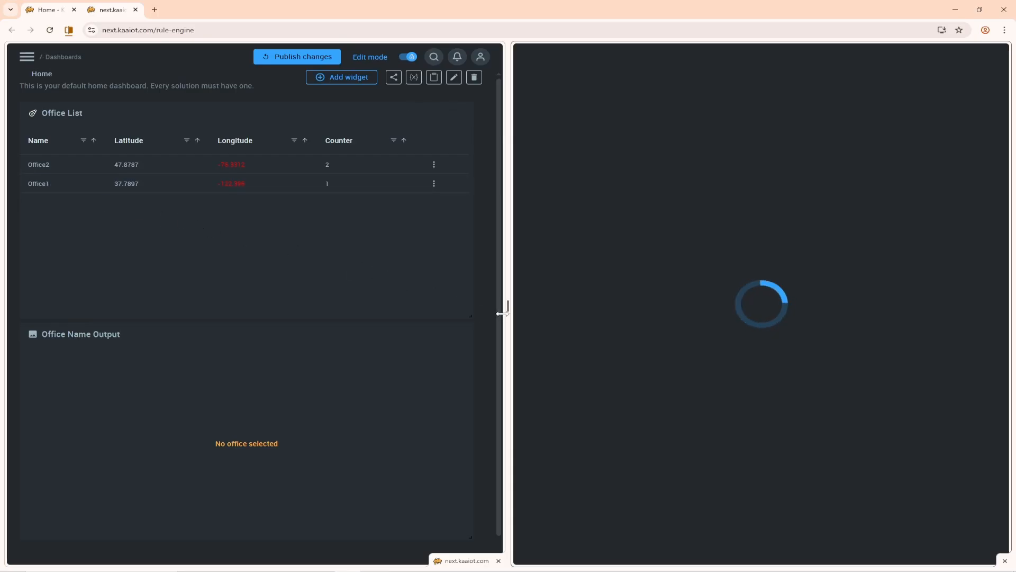
drag(507, 311, 487, 310)
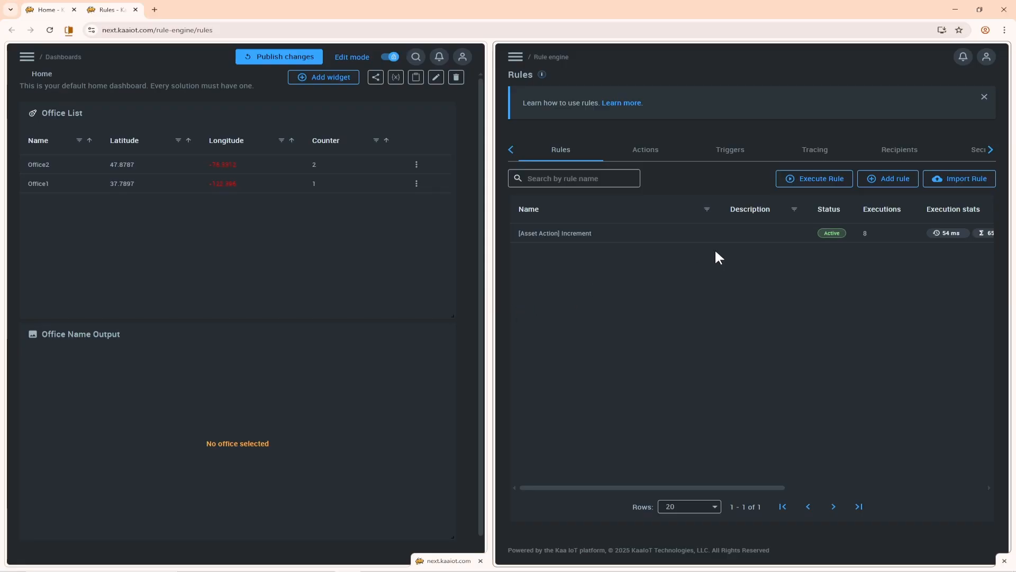
Step: Start a new rule named "[Table Action] Increment" and paste the office counter increment script as its condition expression
click(897, 178)
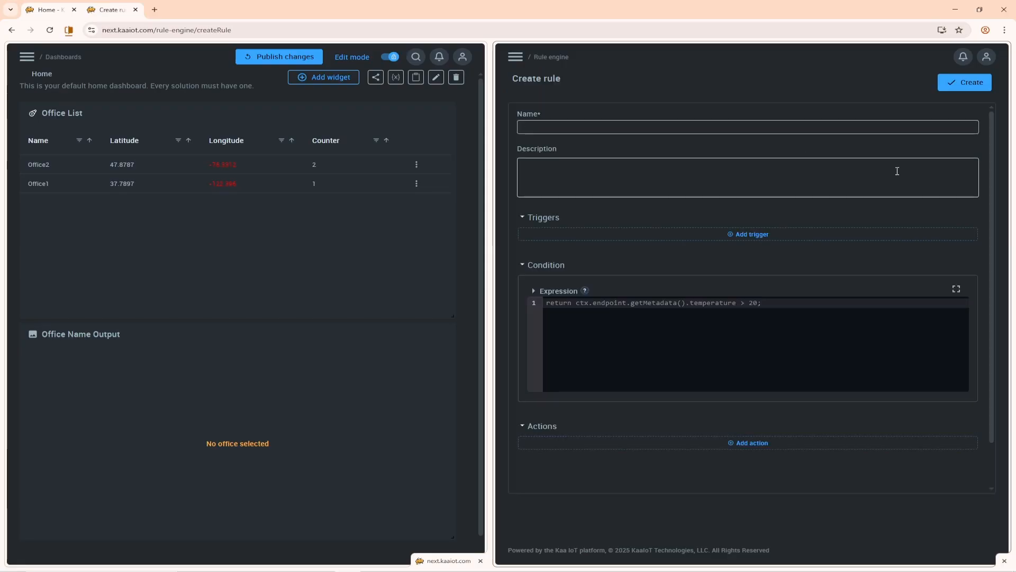
click(849, 128)
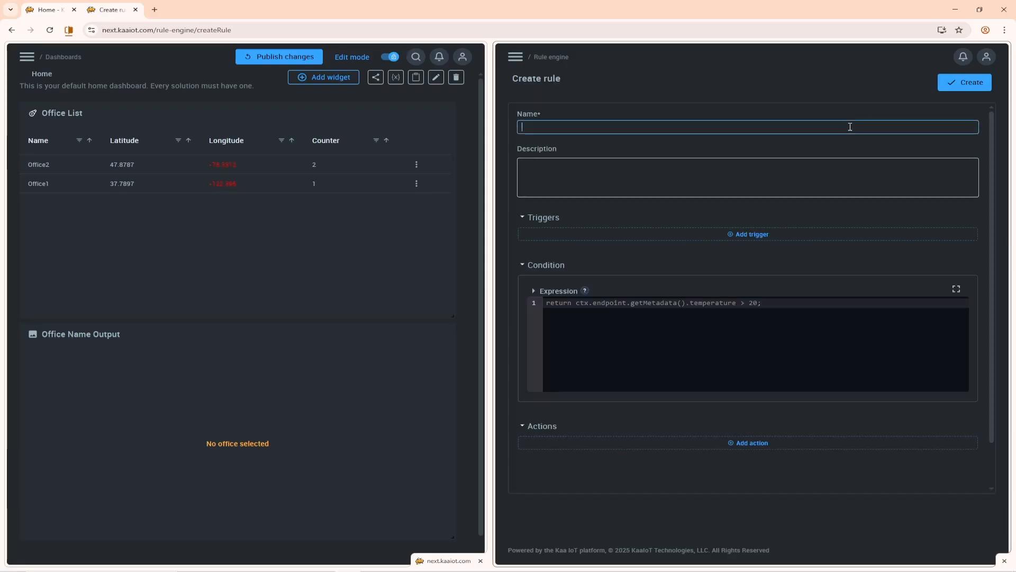
text([Table Action] Increment)
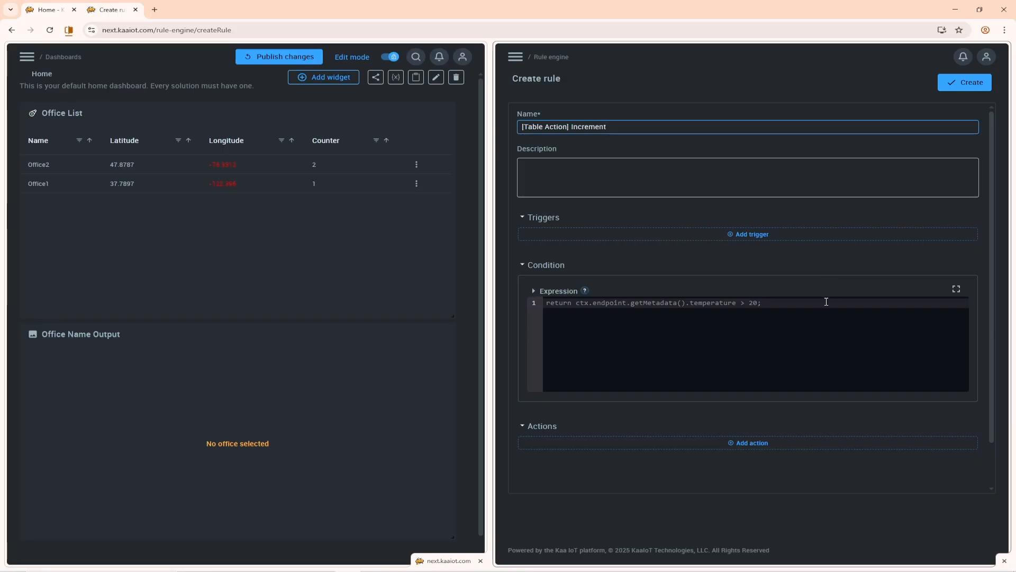
click(826, 301)
key(ctrl+a)
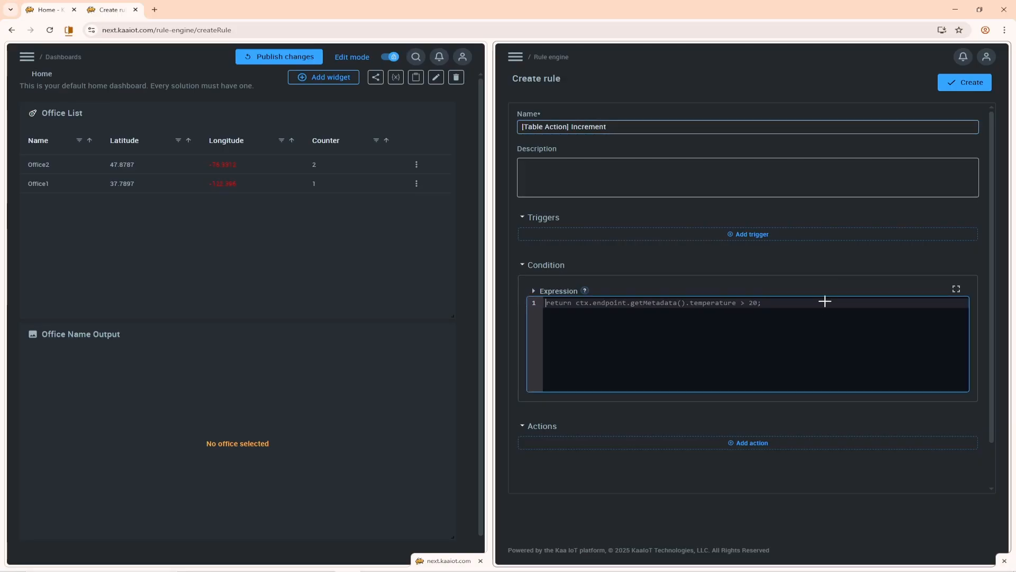
key(ctrl+v)
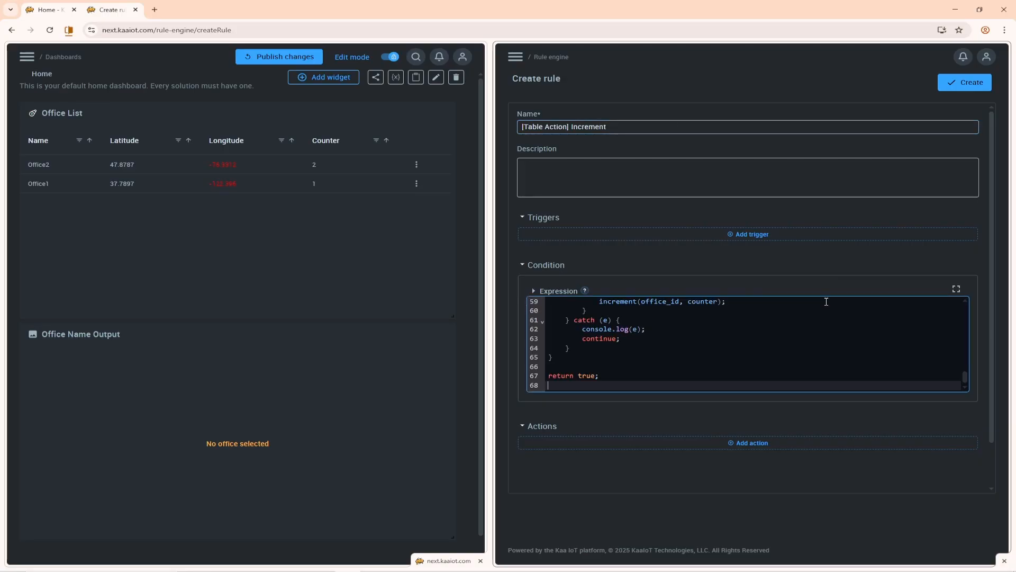
Step: Review the checkResponseStatus, getAsset and increment functions in the enlarged expression editor and create the rule
click(955, 288)
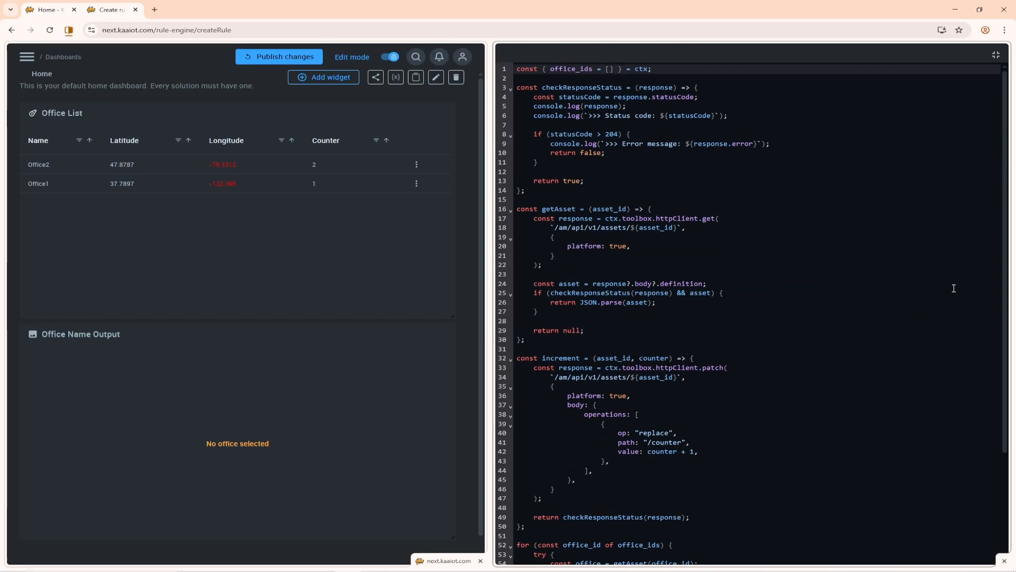
click(510, 88)
click(510, 107)
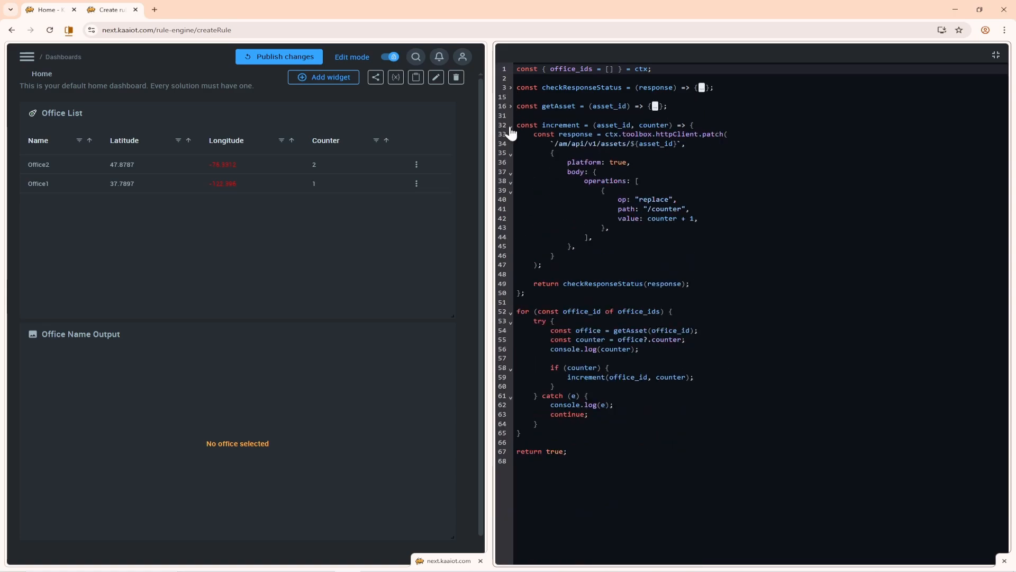
click(511, 125)
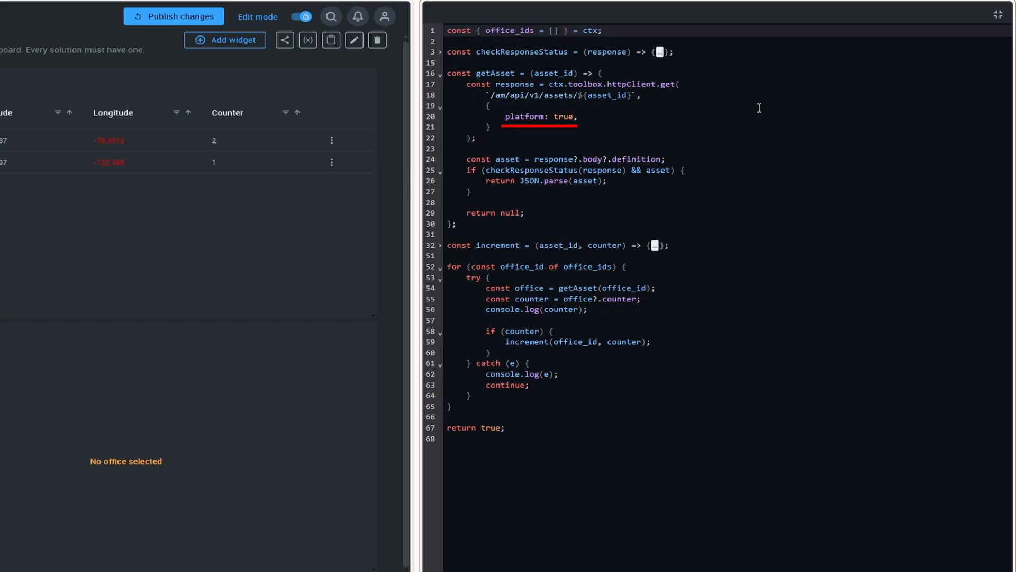
click(440, 52)
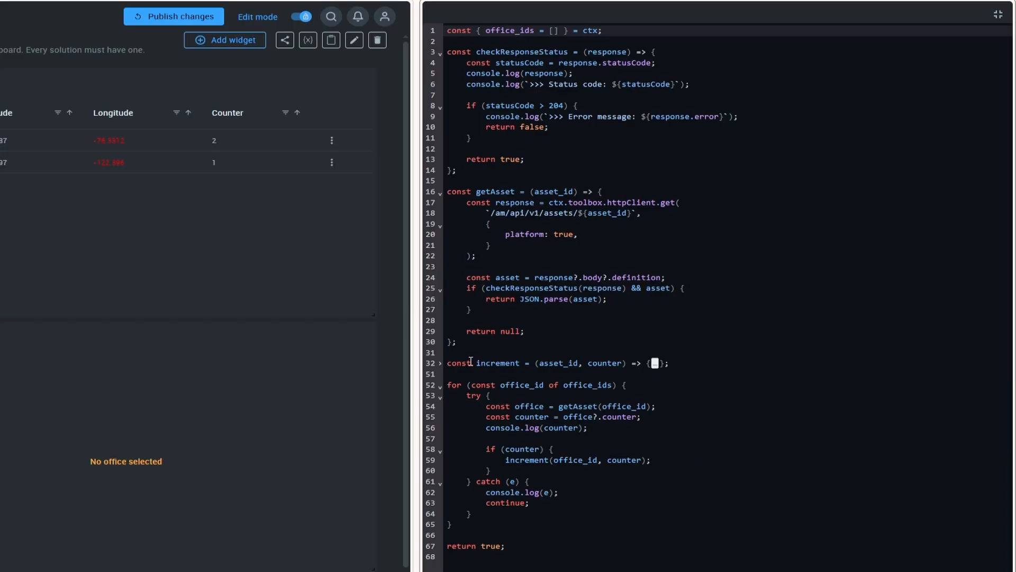
click(441, 364)
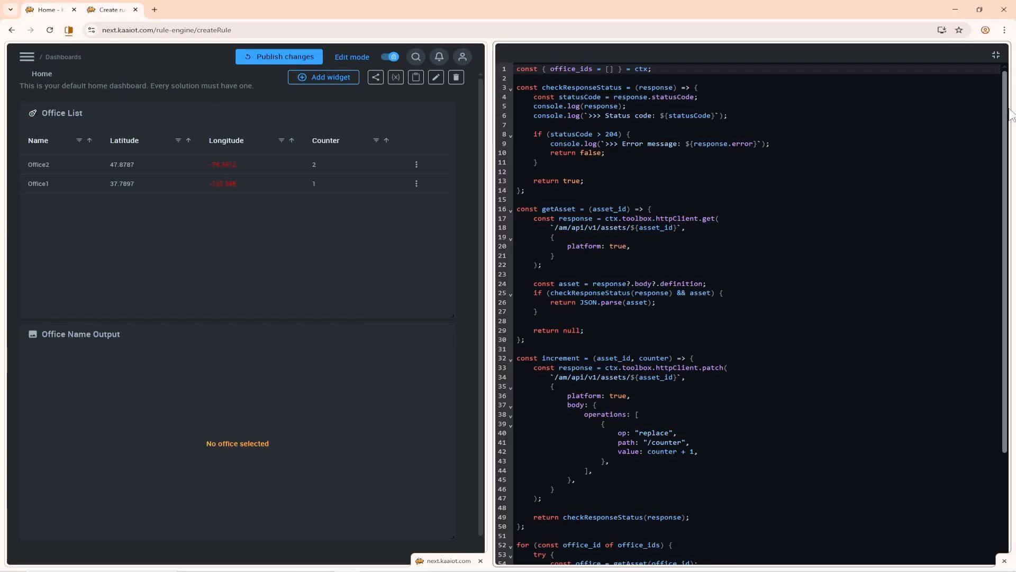
click(995, 56)
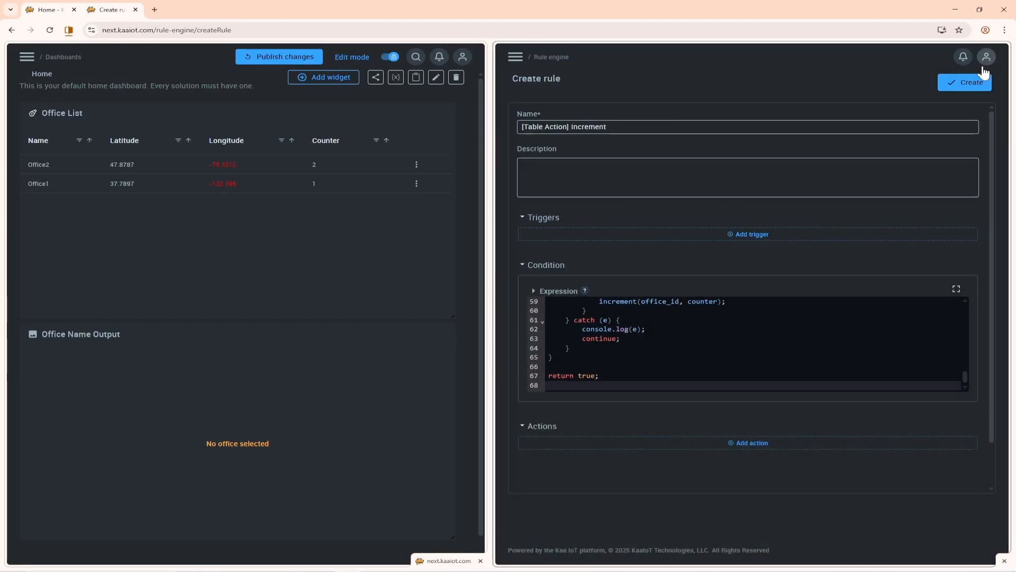
click(958, 90)
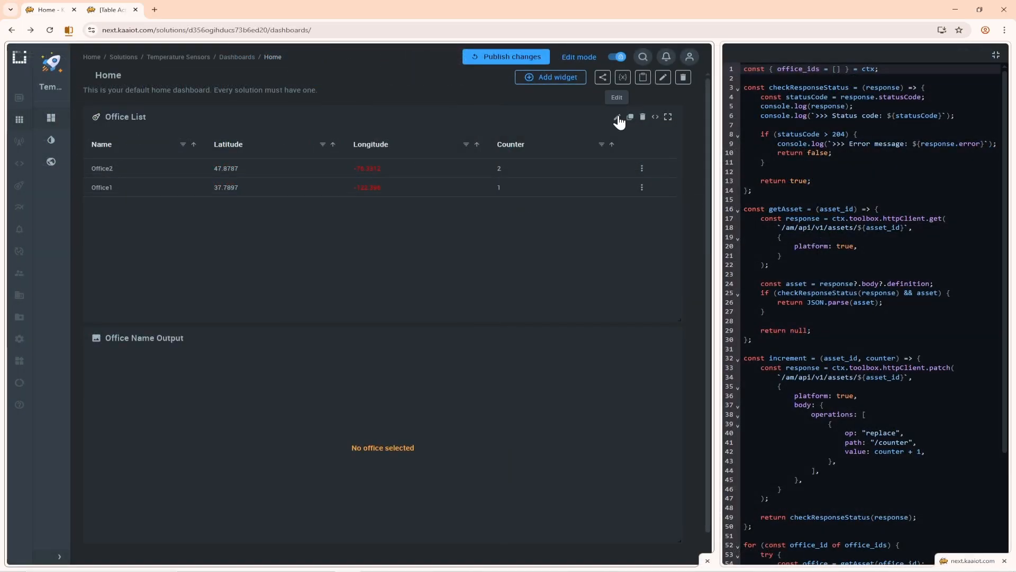
Step: Add a rule-execute table action labelled "Increment" to the Office List widget and assign it the "[Table Action] Increment" rule
click(619, 122)
drag(675, 149, 668, 287)
click(479, 425)
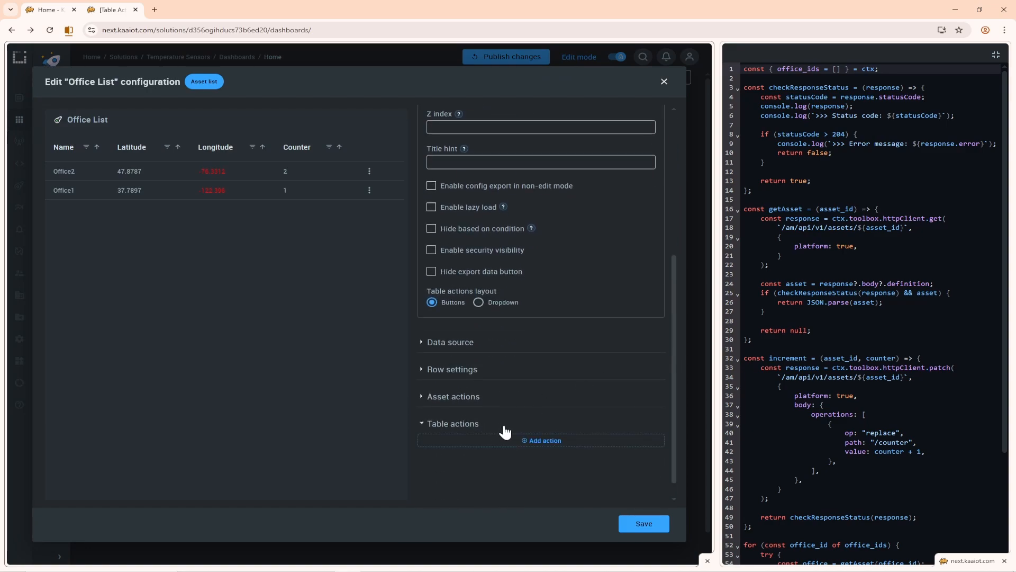
scroll(672, 404, down, 5)
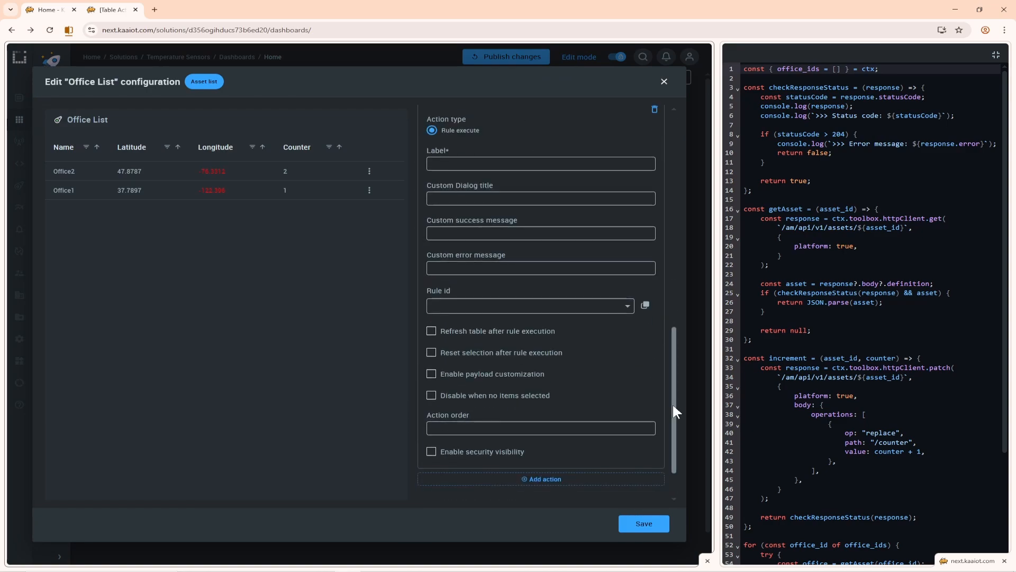
click(598, 166)
text(Increment)
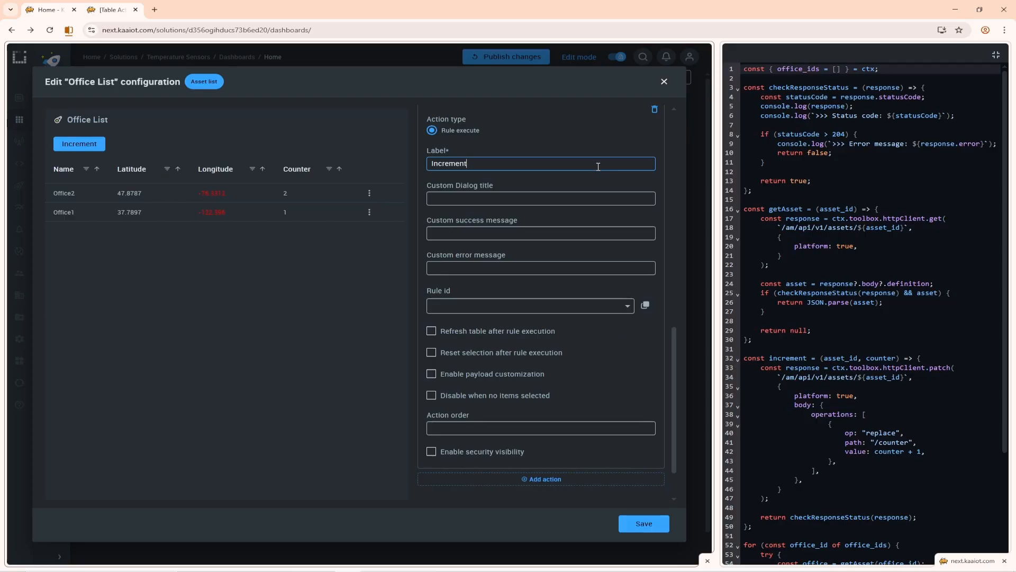
click(627, 308)
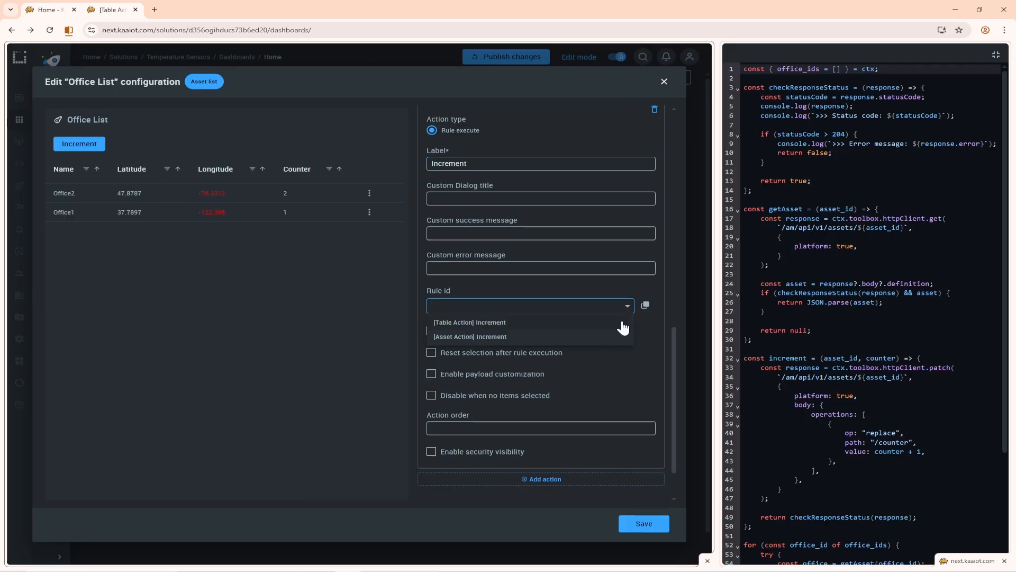
click(622, 322)
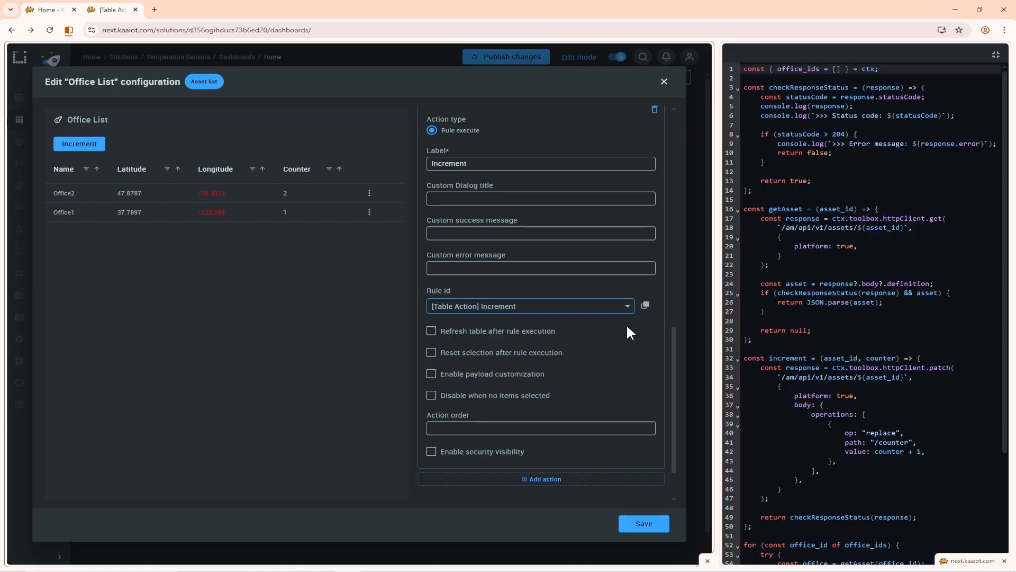
drag(673, 360, 674, 269)
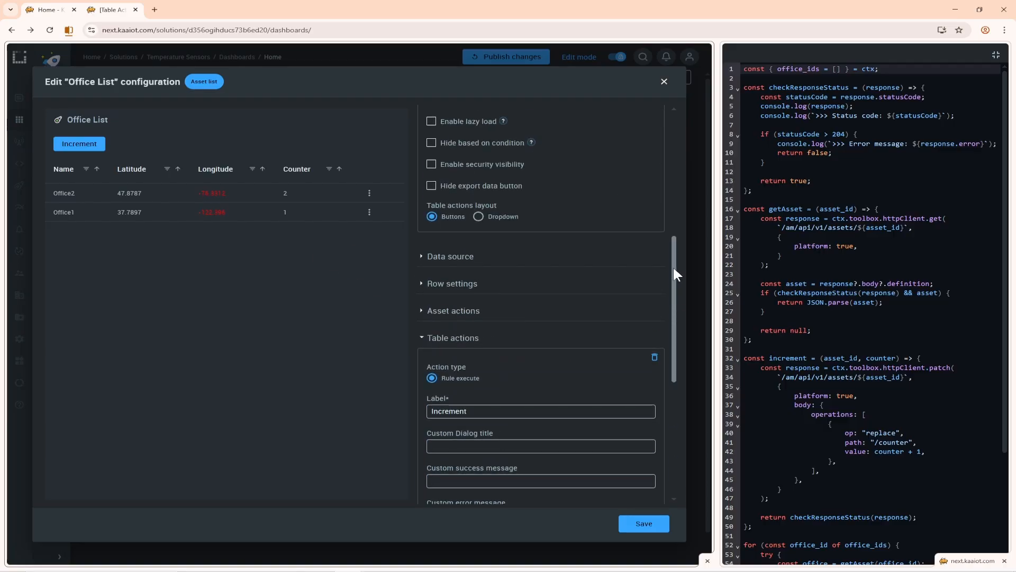
Step: Enable selectable rows in the Office List widget's row settings
click(512, 287)
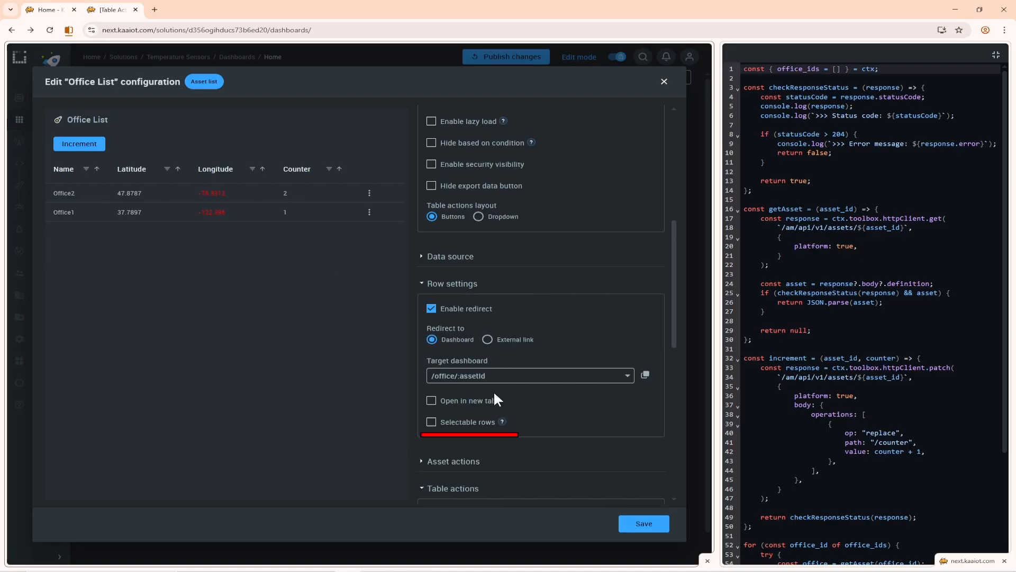
click(480, 424)
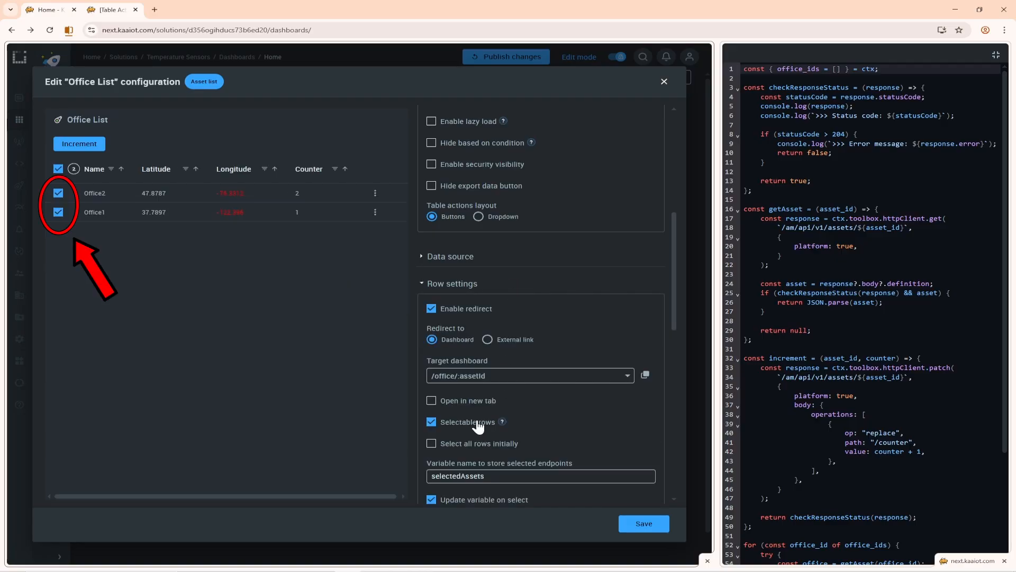
drag(671, 300, 663, 348)
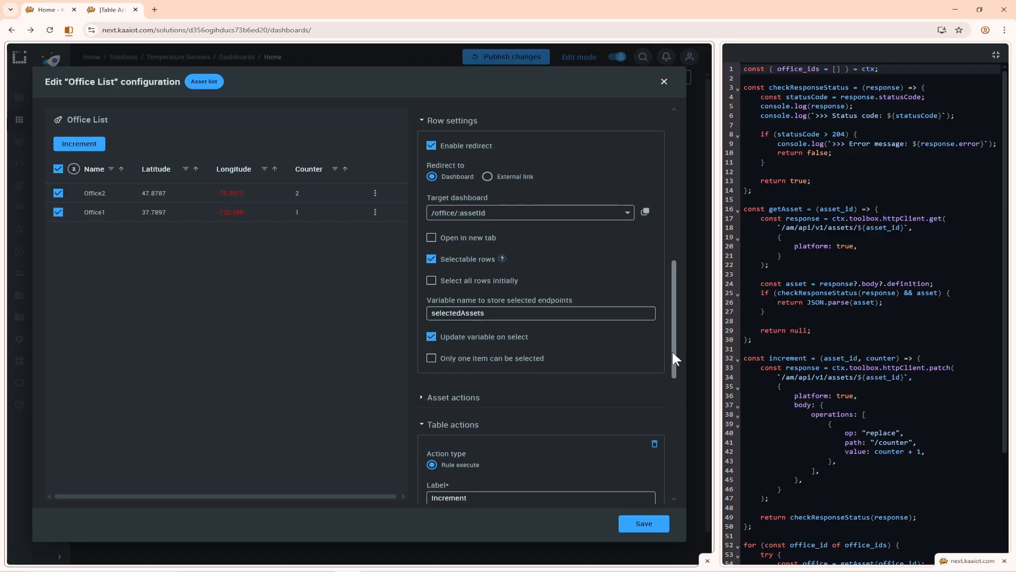
Step: Enable payload customization for the "Increment" table action and add a form value binding to it
drag(674, 352, 666, 447)
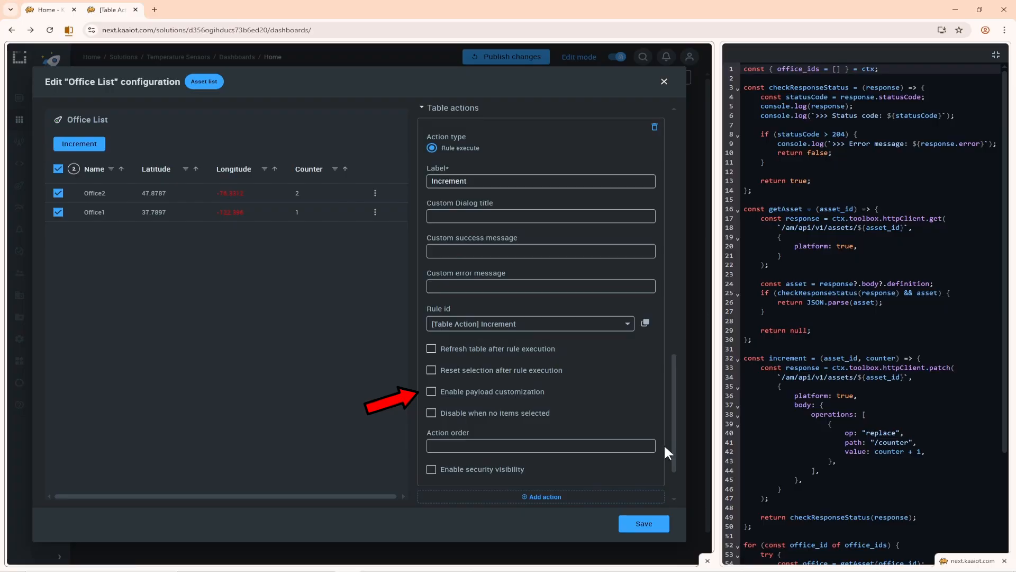
click(547, 391)
drag(676, 402, 667, 463)
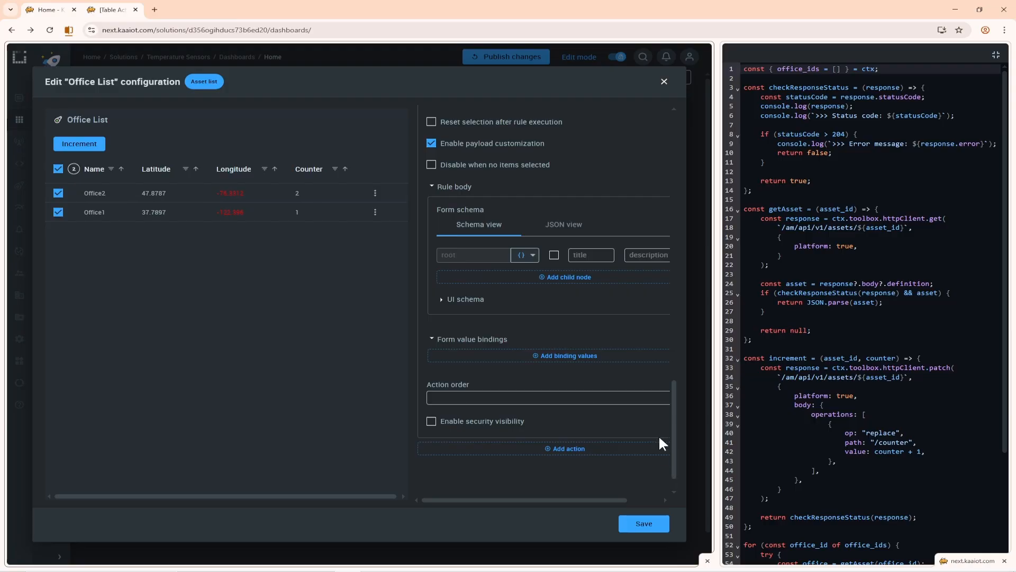
click(578, 356)
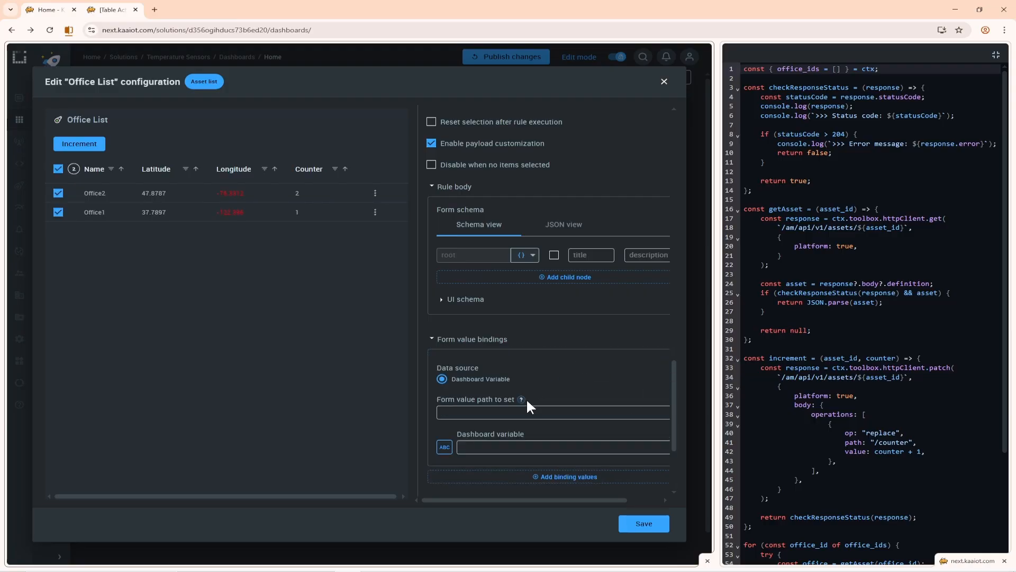
Step: Bind the form value path office_ids to the dashboard variable dashboard.selectedAssets and save the Office List configuration
scroll(468, 434, down, 2)
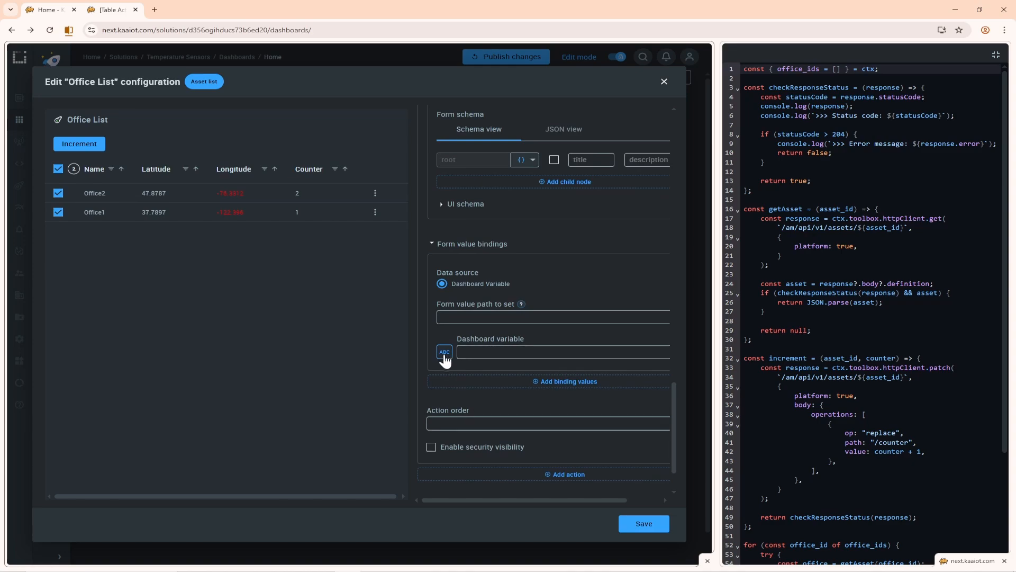
click(444, 358)
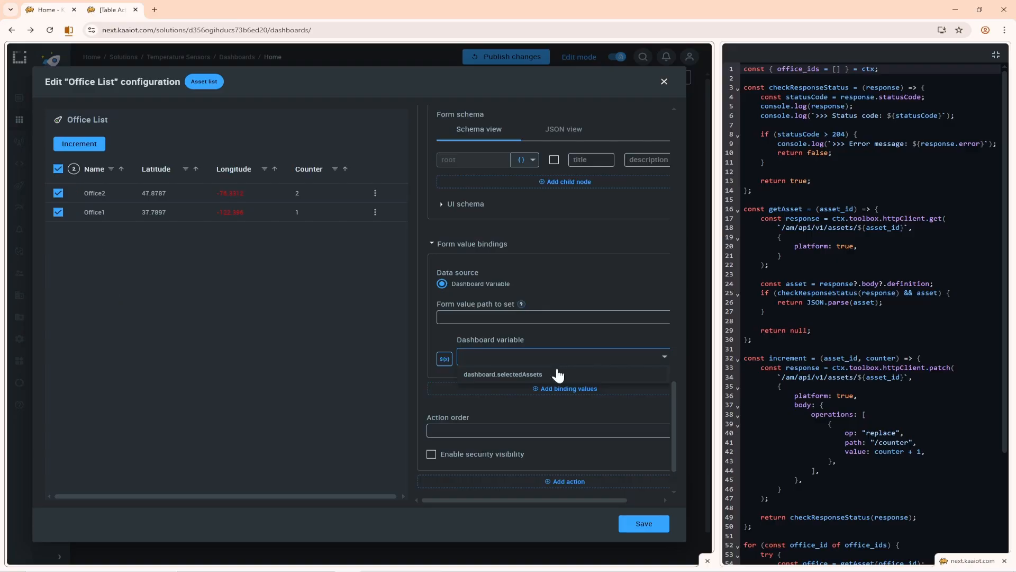
click(556, 374)
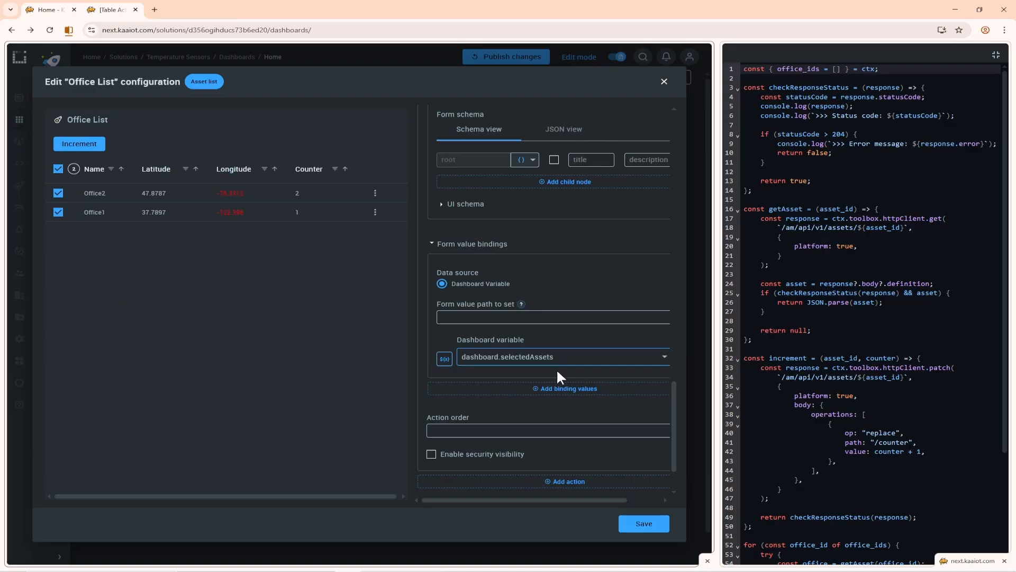
click(806, 70)
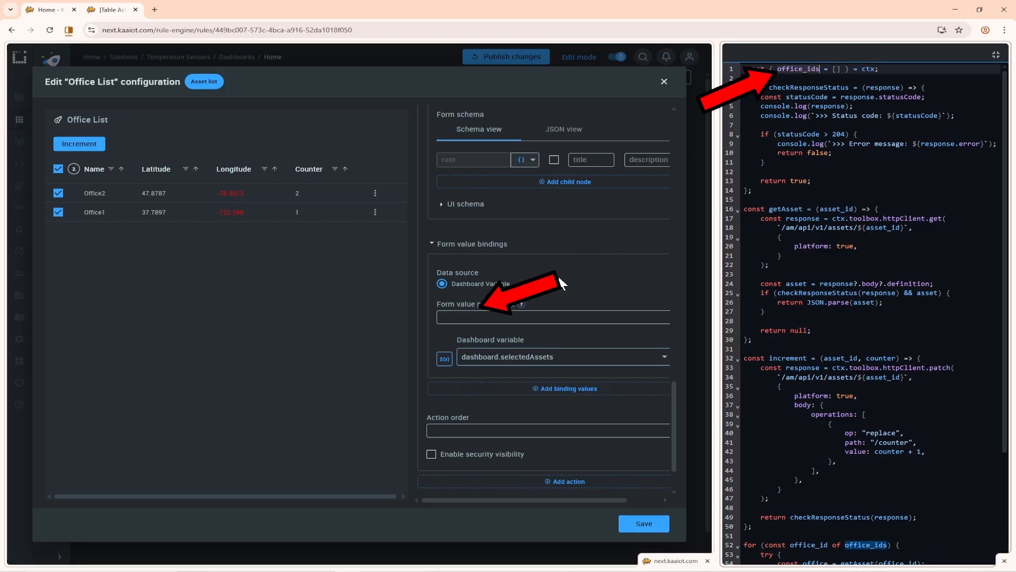
click(504, 317)
text(office_ids)
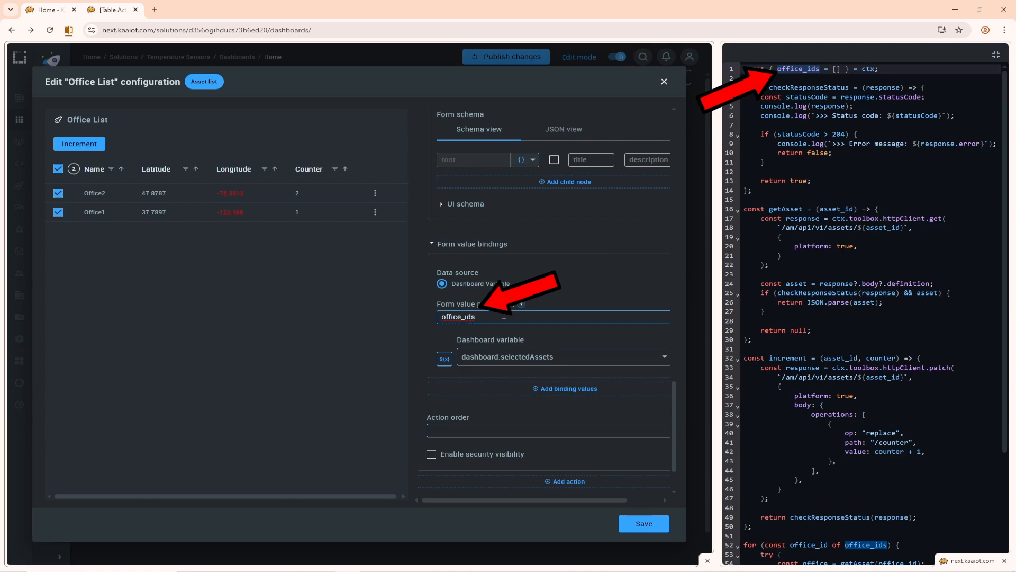
click(644, 523)
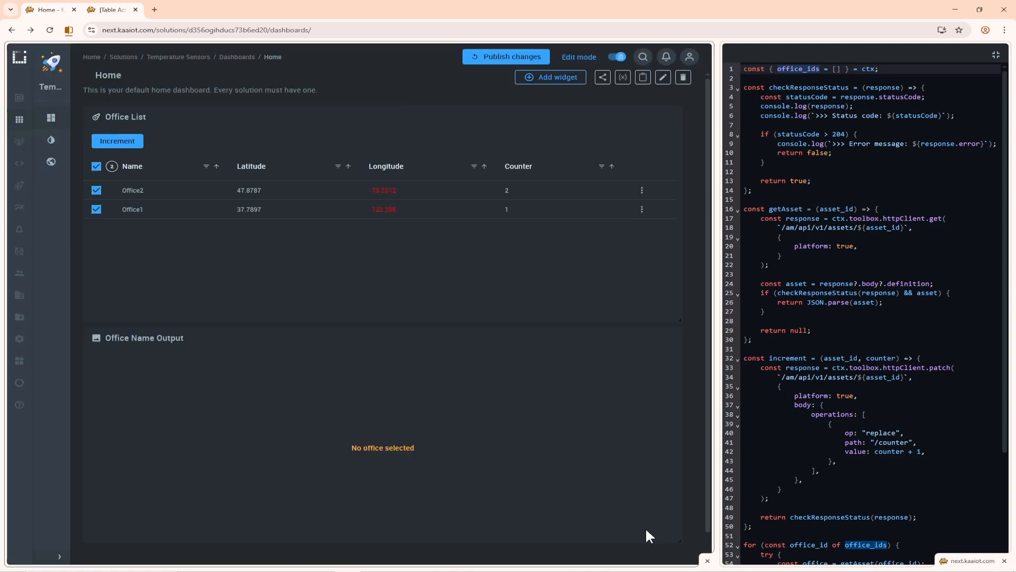
Step: Exit the enlarged expression editor, widen the rule pane to about half the window and show the rule's traces
click(994, 56)
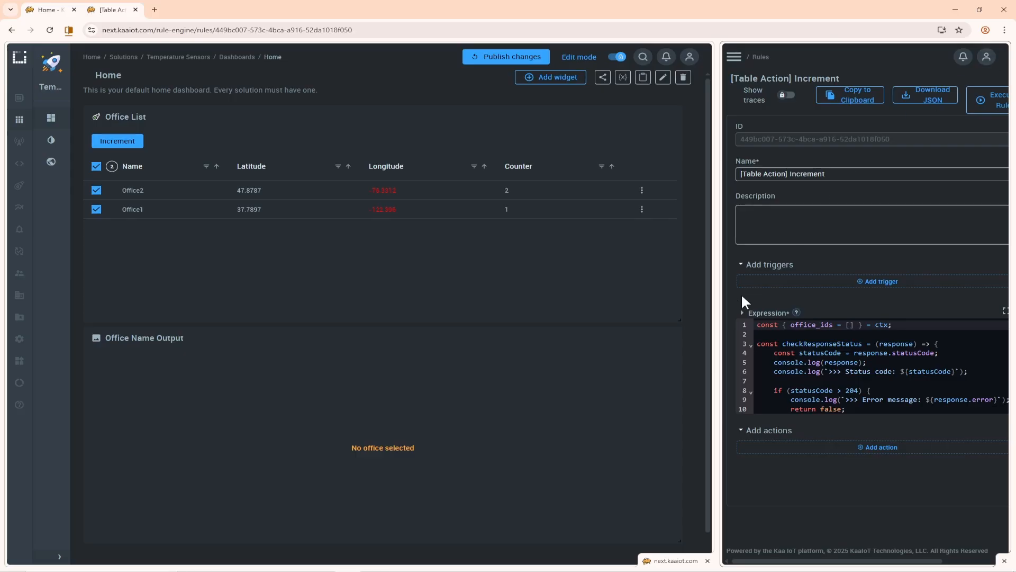
drag(719, 302, 480, 310)
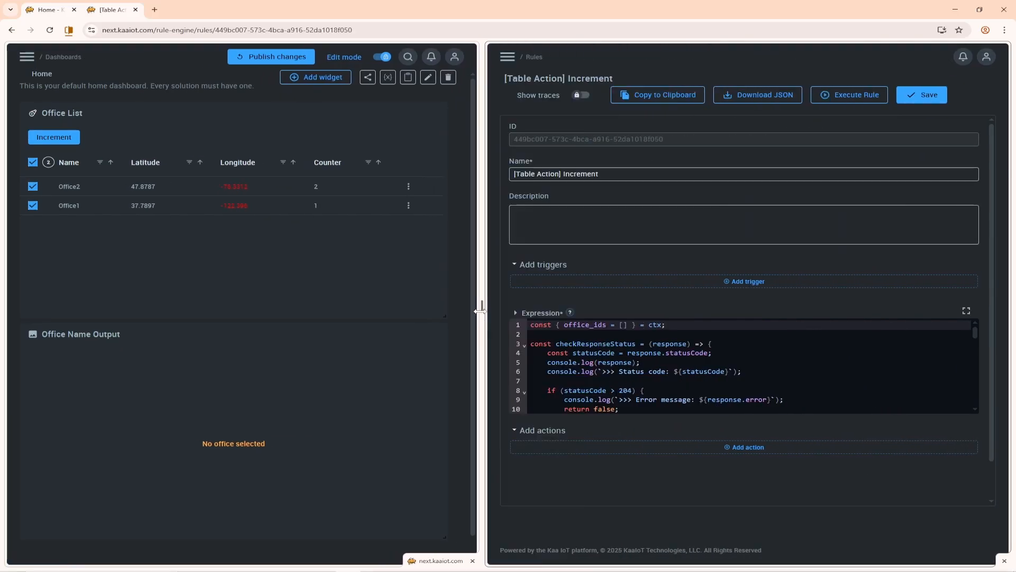
click(585, 98)
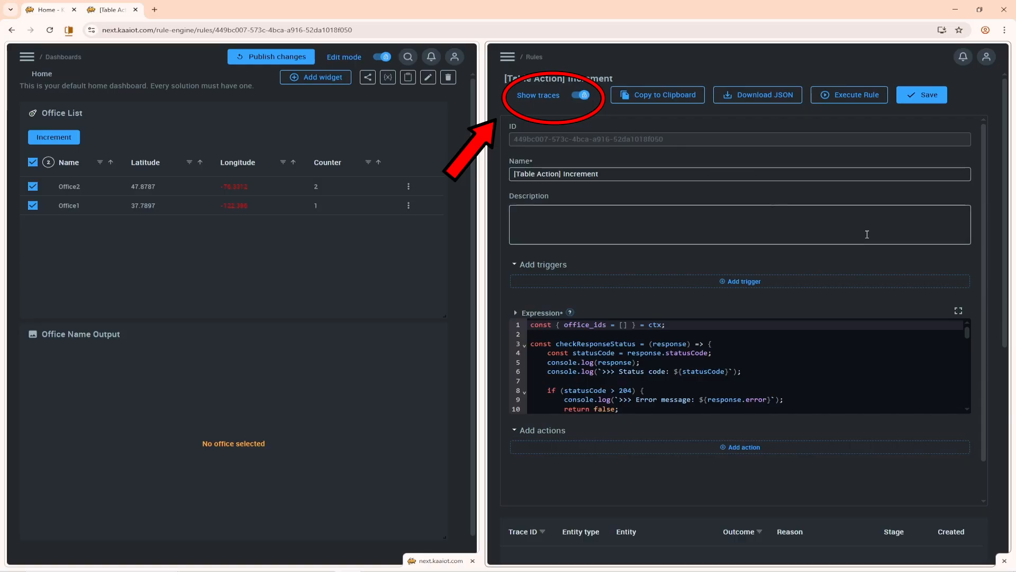
drag(1004, 323, 1005, 528)
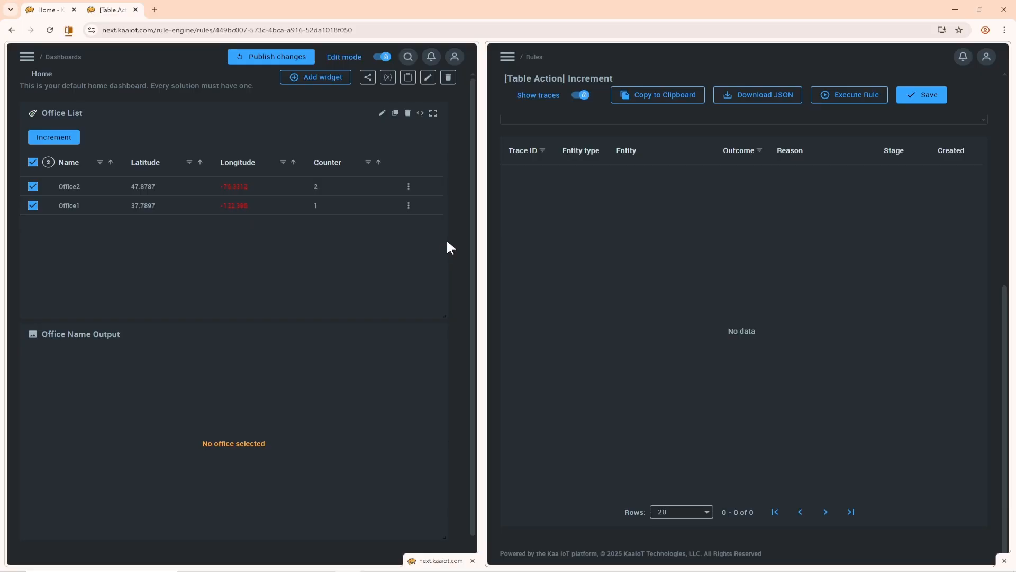
Step: Run the Increment table action three times on the selected Office2 and Office1 rows, and open Office1's row actions
click(55, 138)
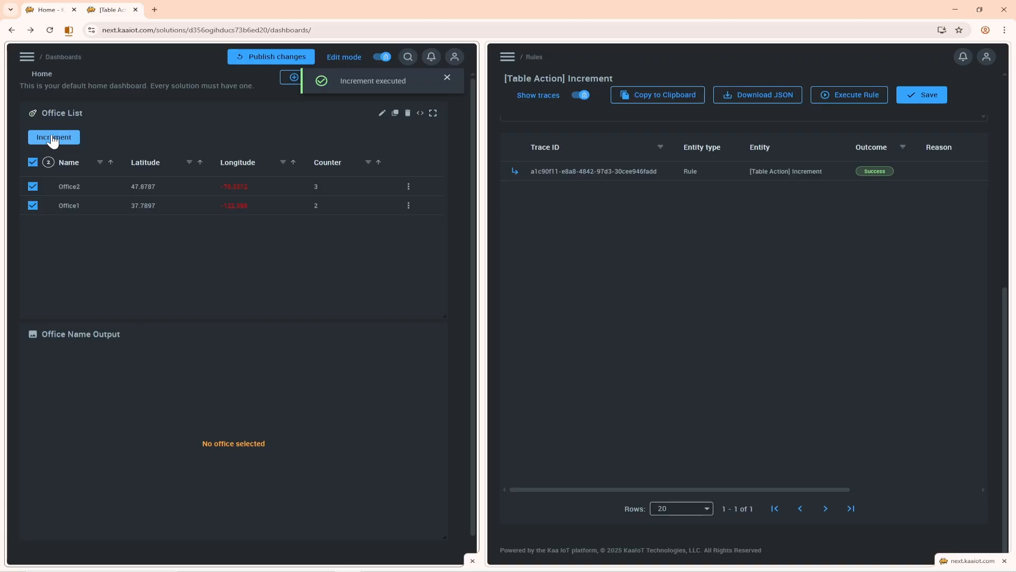
click(53, 139)
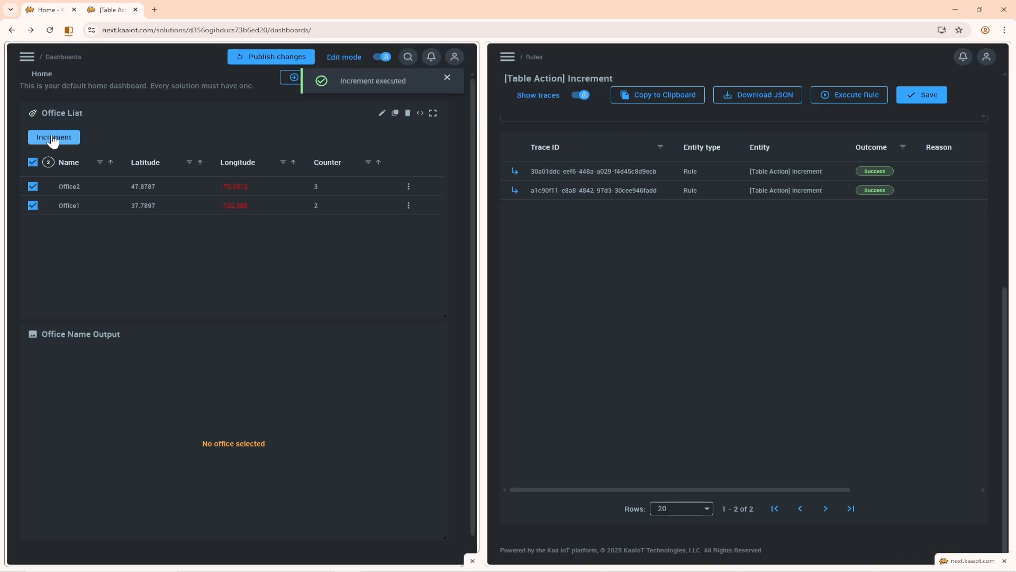
click(53, 138)
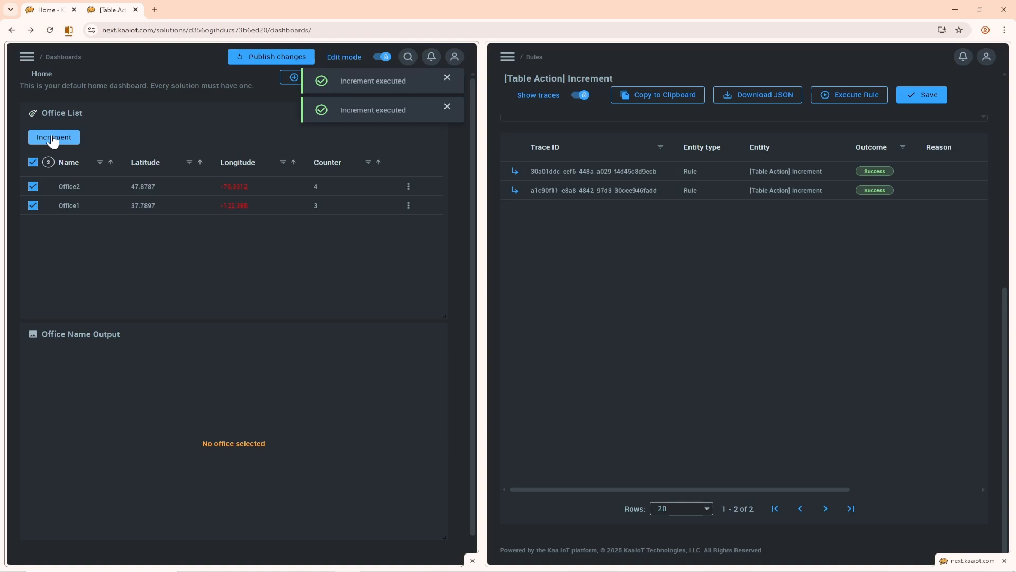
click(409, 206)
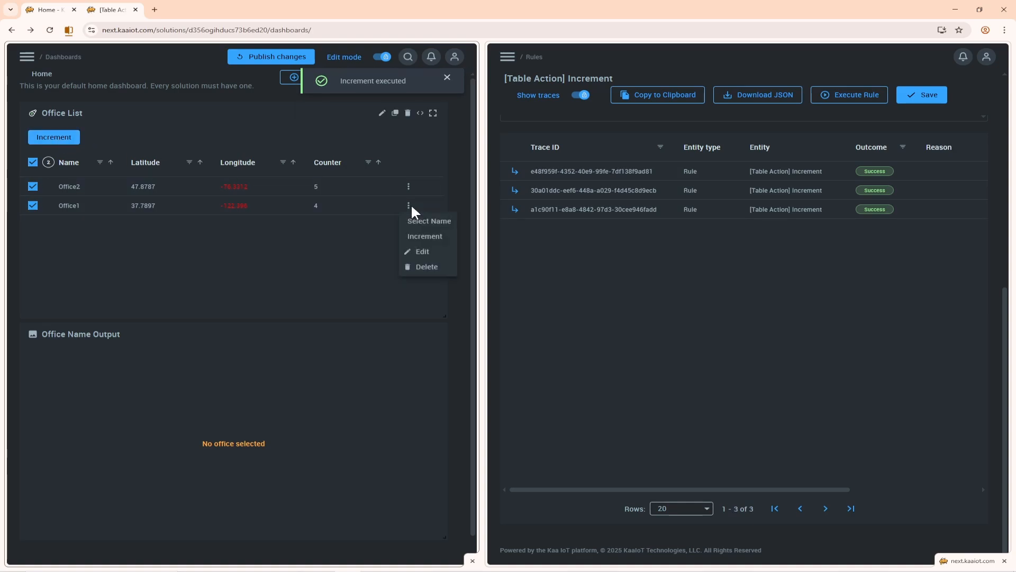
click(428, 167)
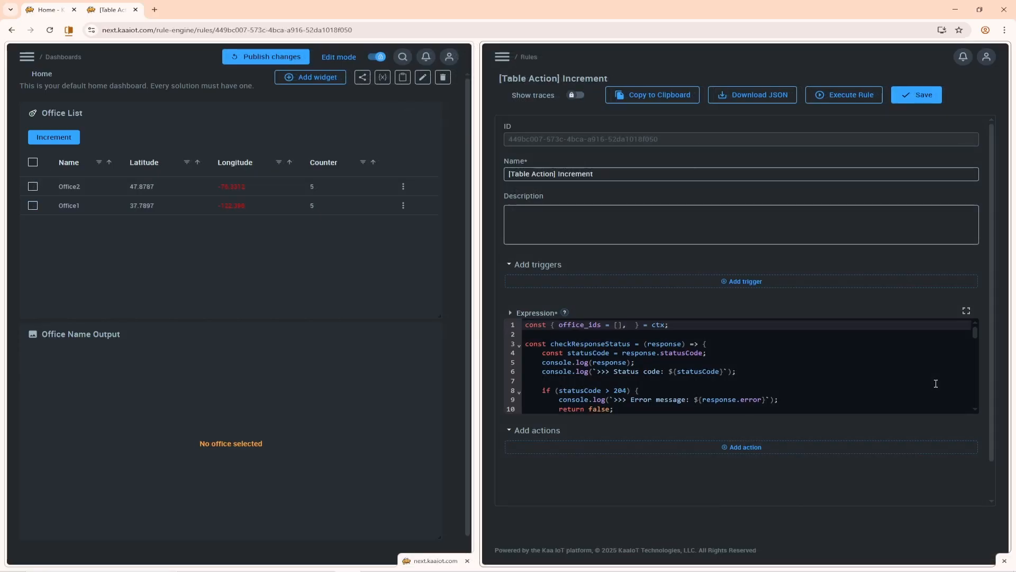
Step: Add an action parameter defaulting to "increment" beside office_ids in the first line of the rule expression
click(965, 310)
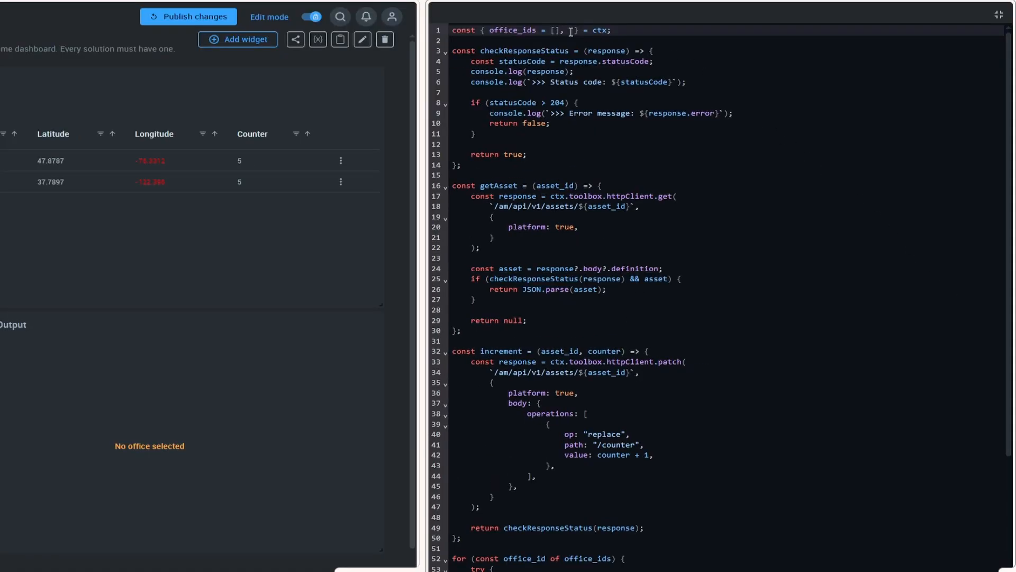
click(570, 32)
text(action)
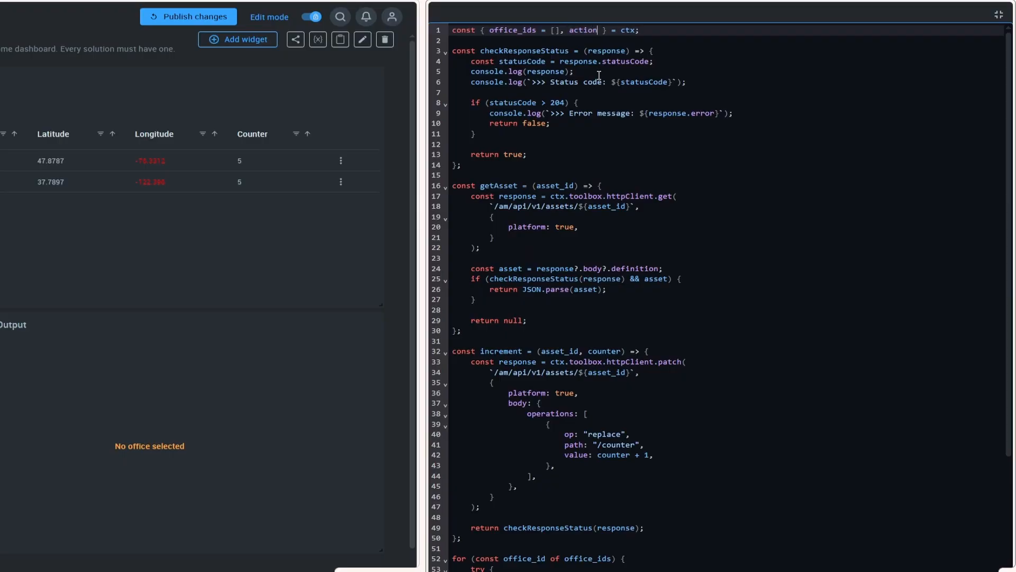
text( = "increm)
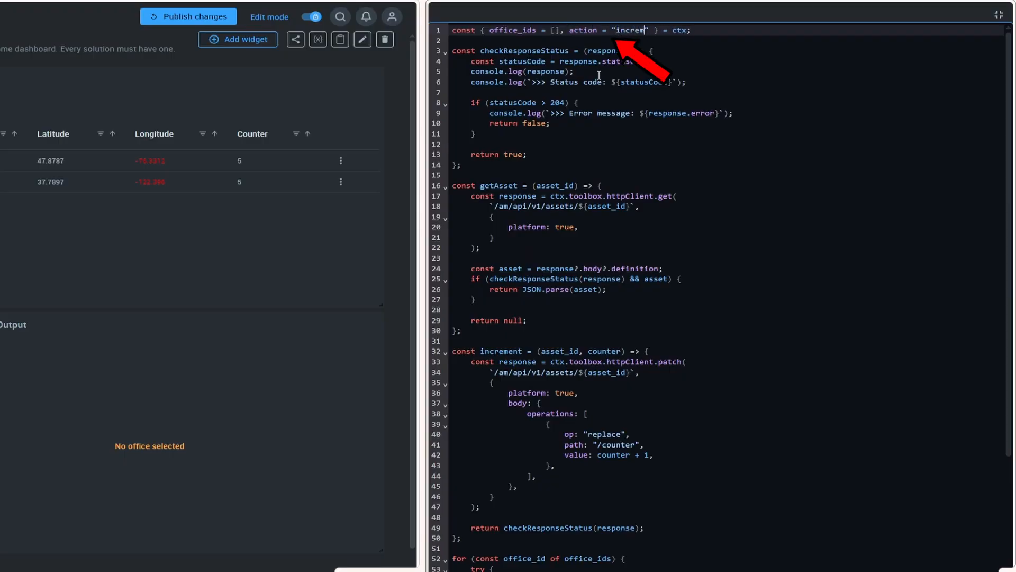
text(ent)
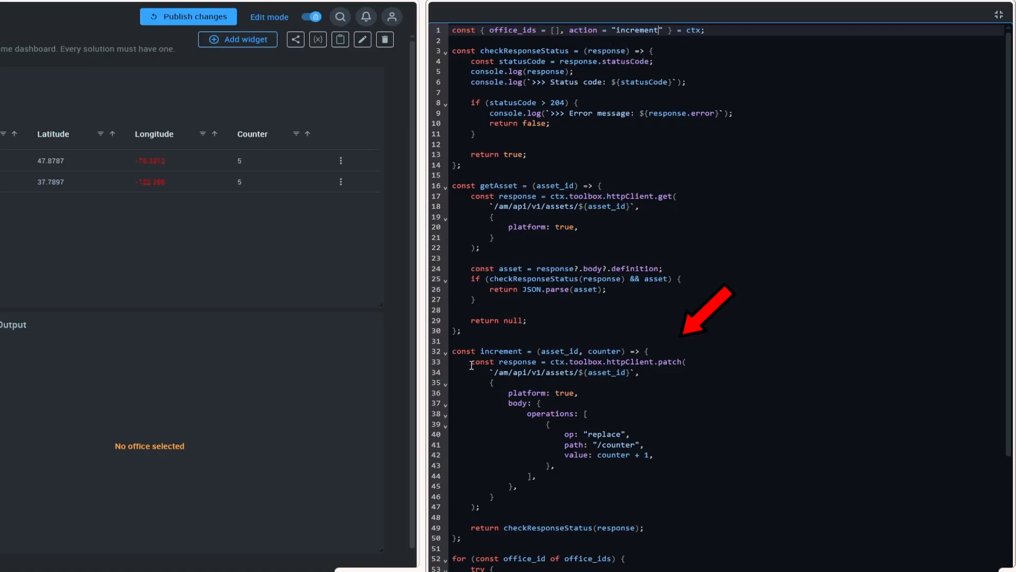
Step: Rewrite the increment function to compute newCounter by adding or subtracting 1 according to action, and patch the counter with newCounter
drag(471, 365, 506, 505)
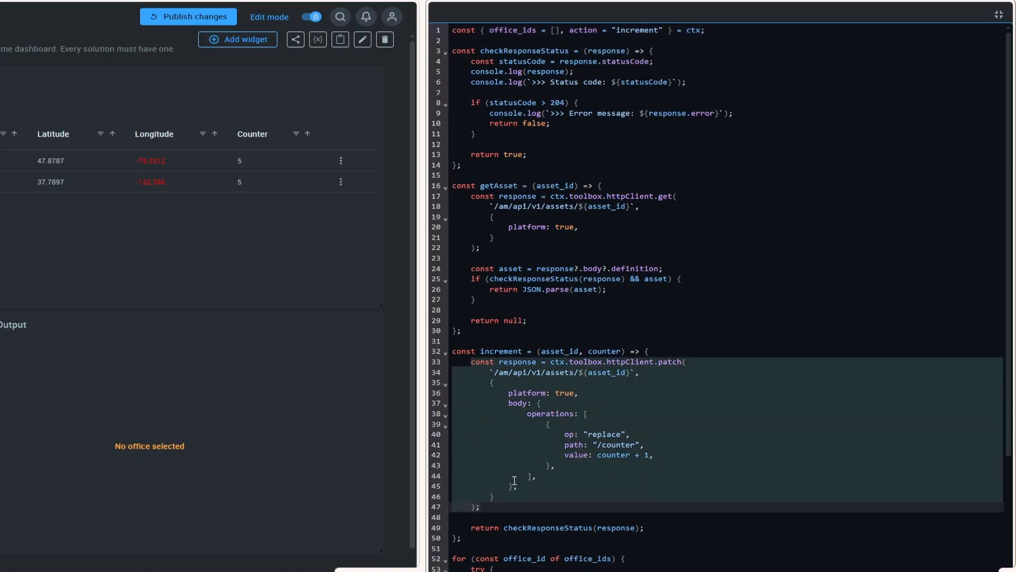
text(const newCounter =         action === "increment"             ? counter + 1             : action === "decrement"             ? counter - 1             : counter + 1;      const response = ctx.toolbox.httpClient.patch(         `/am/api/v1/assets/${asset_id}`,         {             platform: true,             body: {                 operations: [                     {                         op: "replace",                         path: "/counter",                         value: newCounter,                     },                 ],             },         })
scroll(515, 480, down, 3)
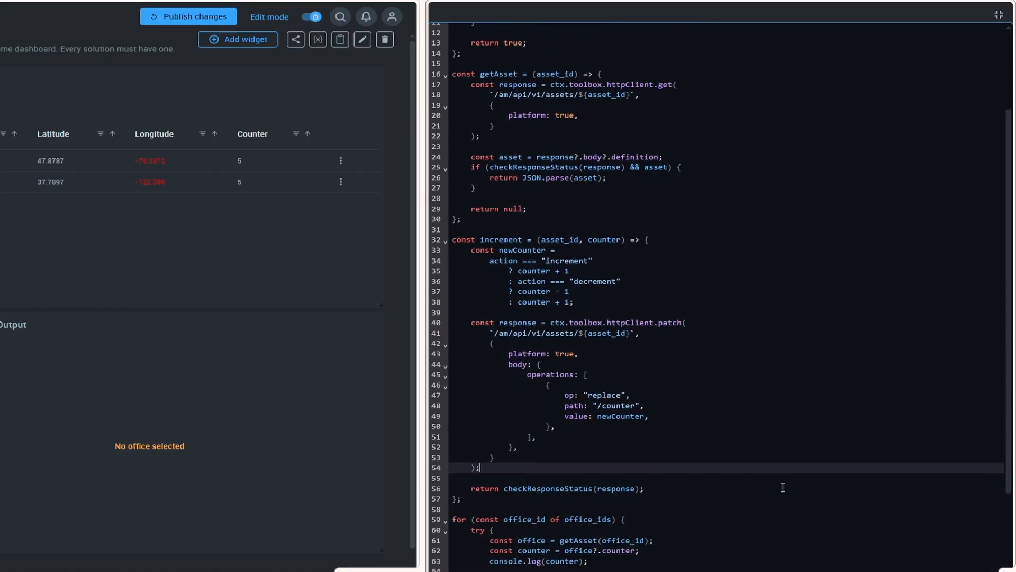
click(995, 16)
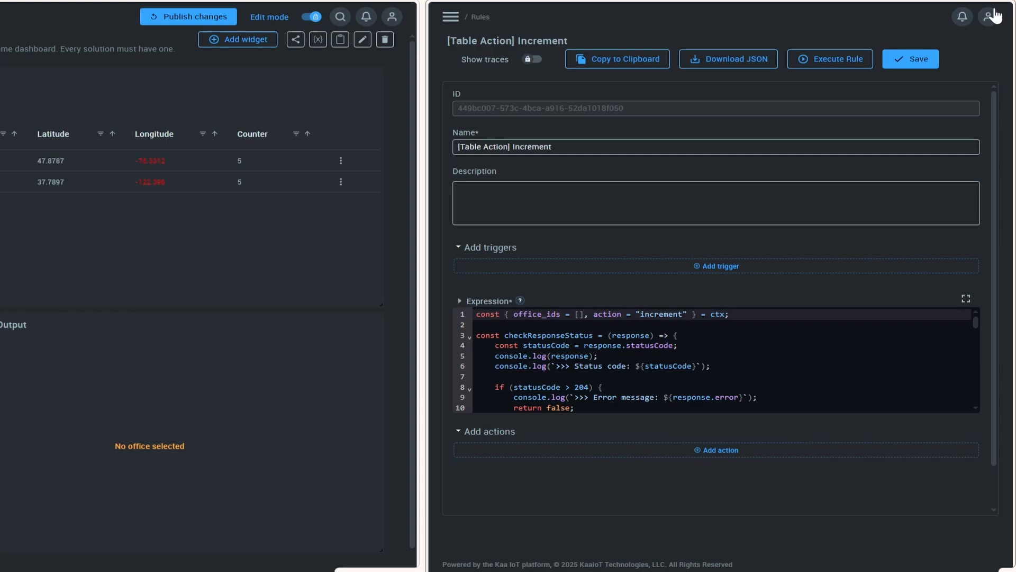
Step: Rename the rule as "[Table Action] Change Counter"
double_click(541, 151)
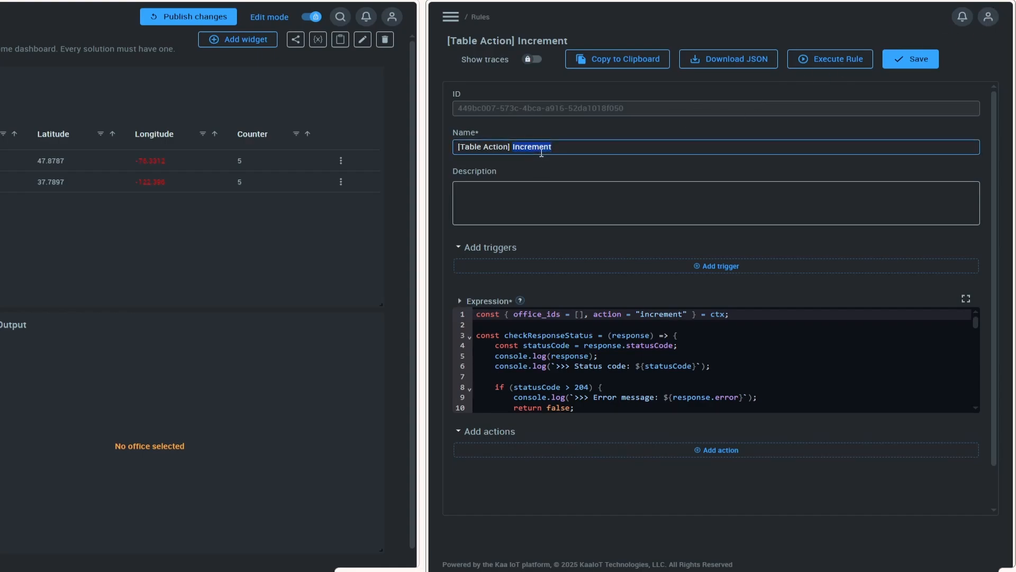
text(Chaan)
text(nge)
text( Counter)
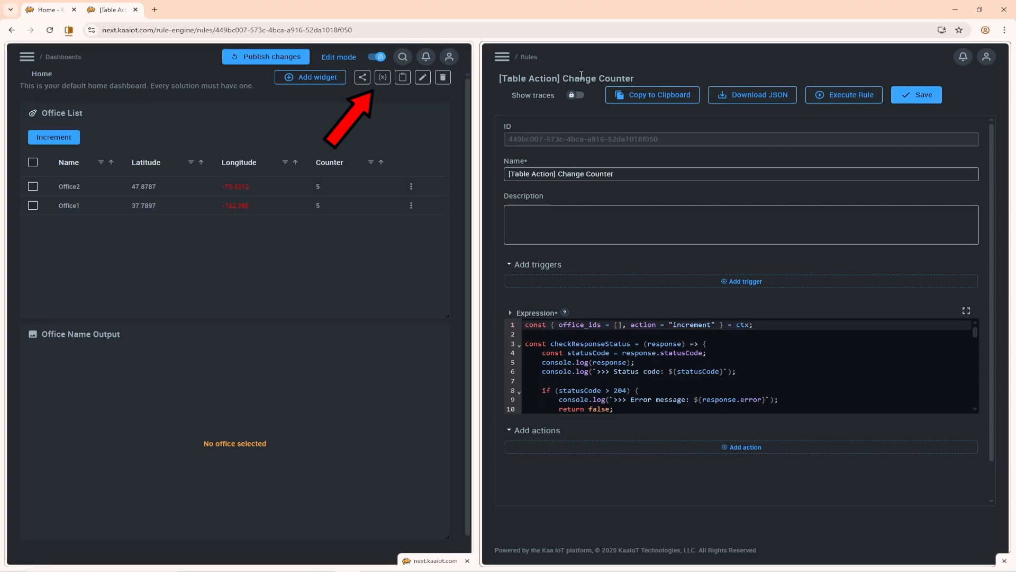
Step: Add a dashboard variable named "increment" with Expression as its source and increment as the expression
click(383, 77)
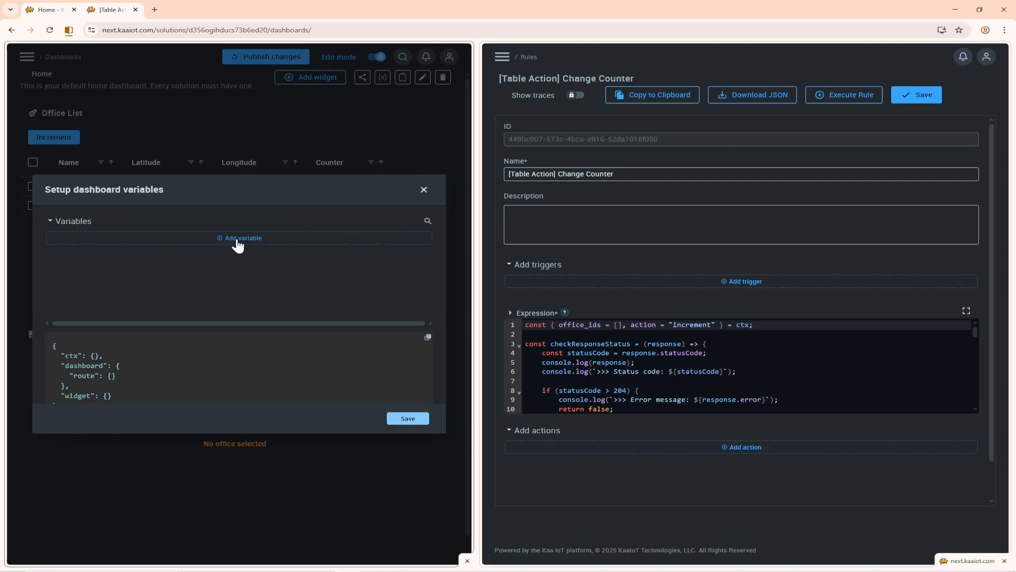
click(238, 244)
click(194, 189)
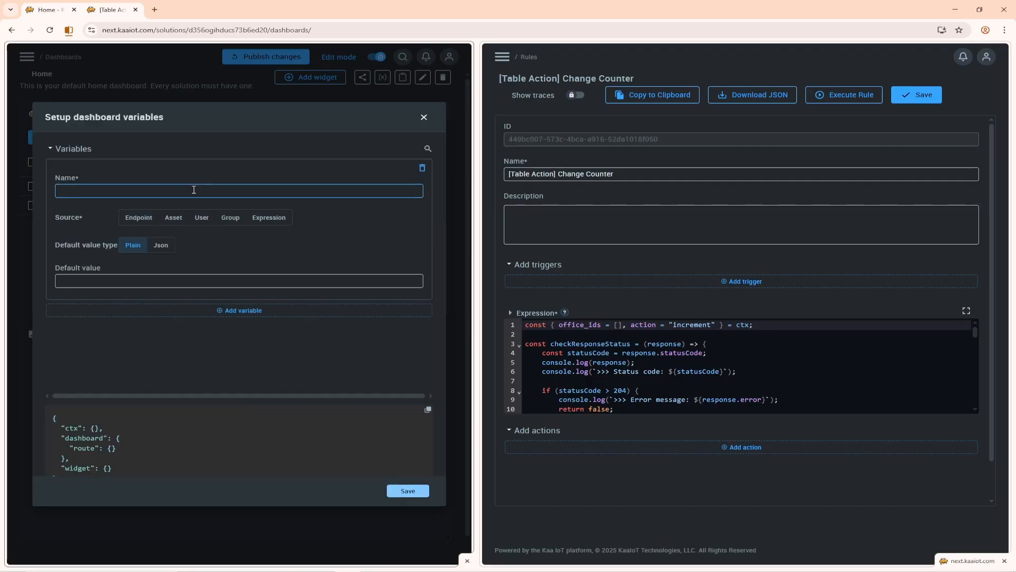
text(increment)
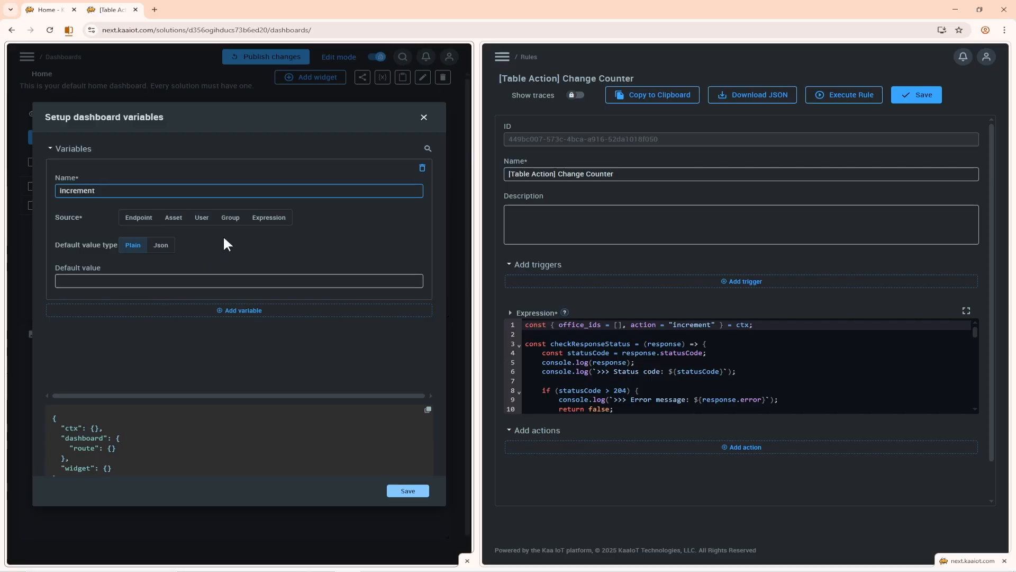
click(259, 218)
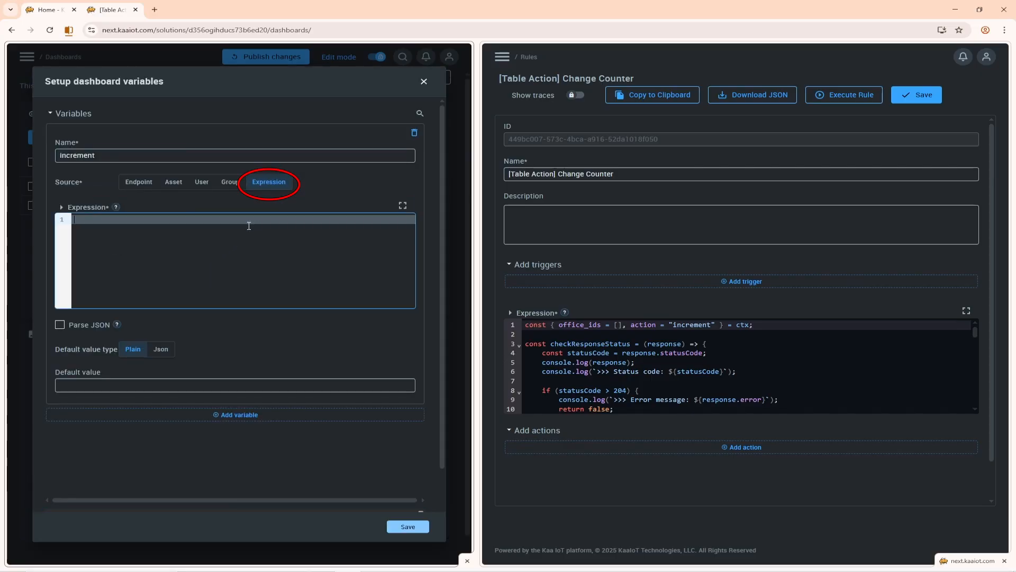
text(increment)
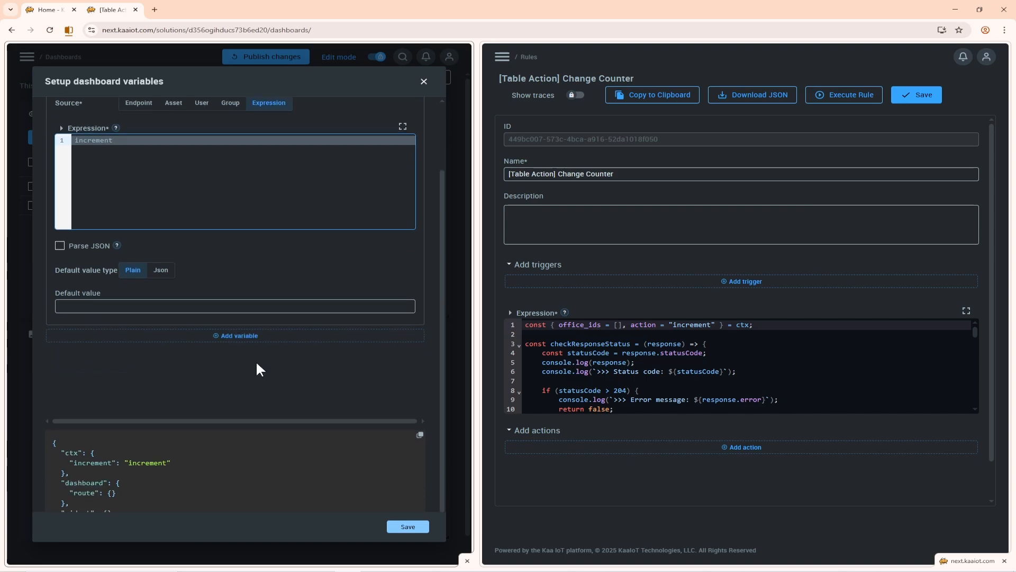
Step: Add a dashboard variable named "decrement" with Expression as its source and decrement as the expression, and save the dashboard variables
click(259, 338)
click(253, 357)
text(decrement)
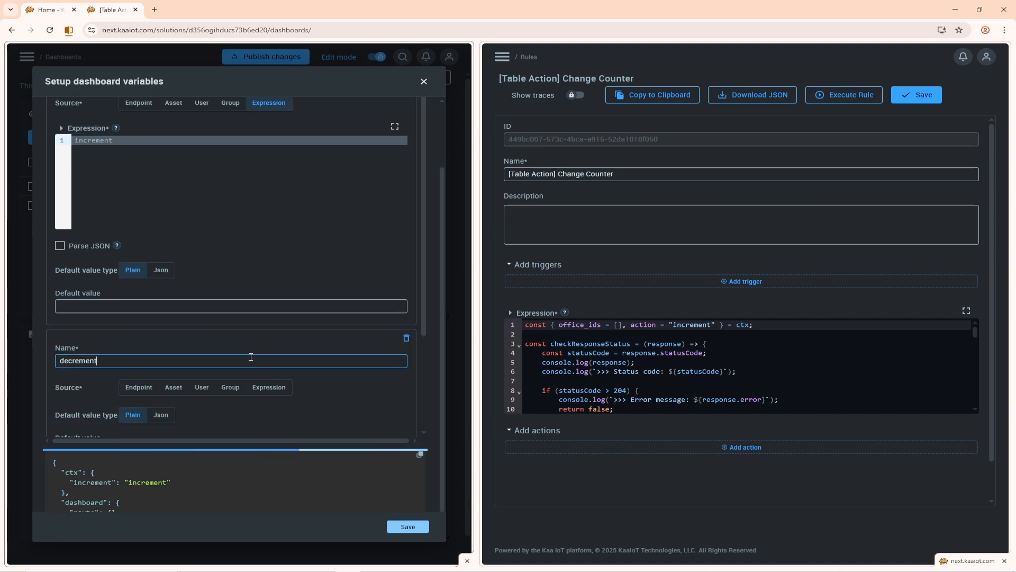
click(268, 387)
scroll(275, 388, down, 3)
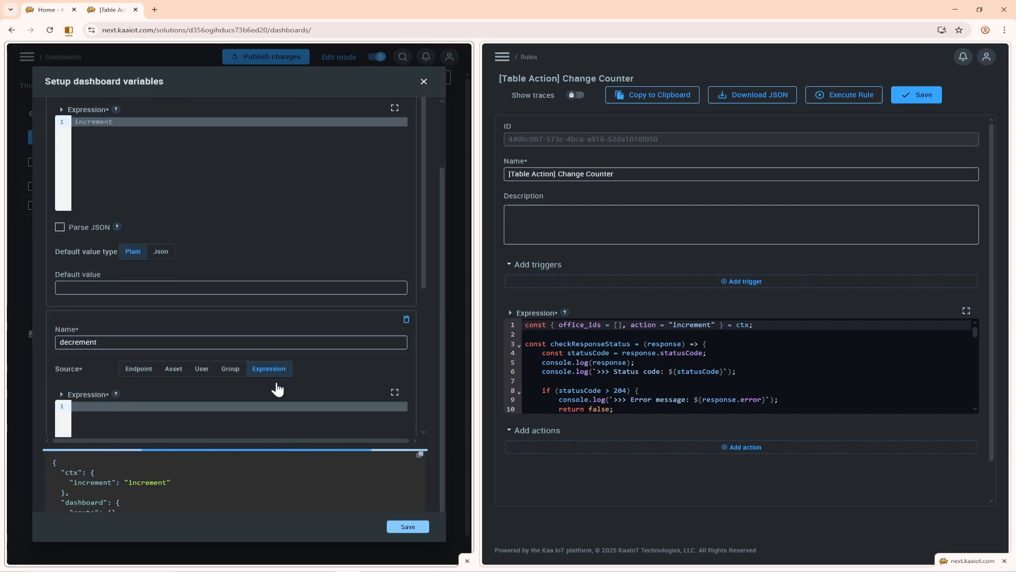
click(273, 310)
text(decrement)
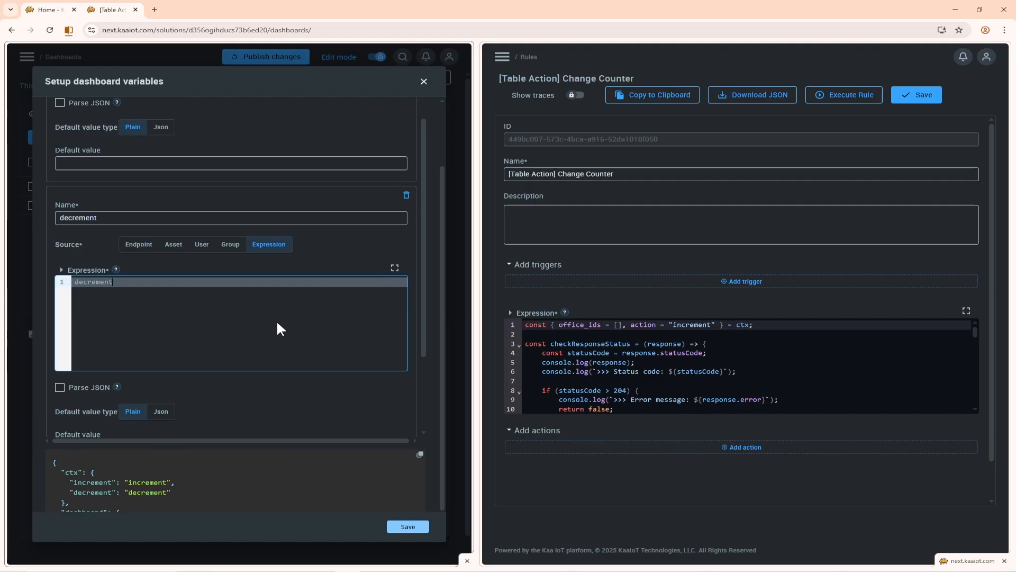
click(415, 526)
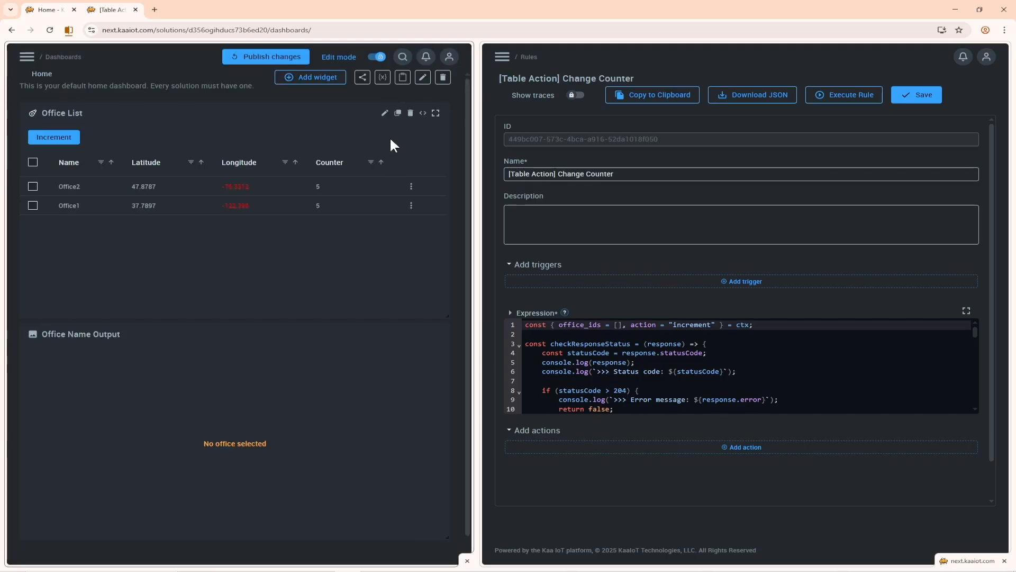
Step: Add a second rule-execute table action labelled "Decrement" to the Office List widget
click(385, 114)
scroll(386, 113, down, 8)
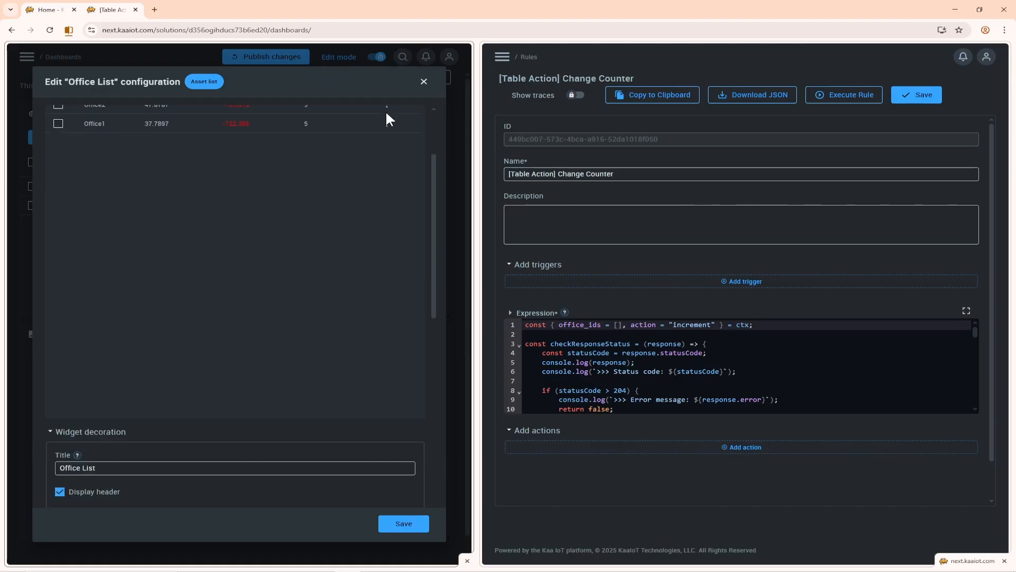
scroll(390, 119, down, 2)
click(102, 431)
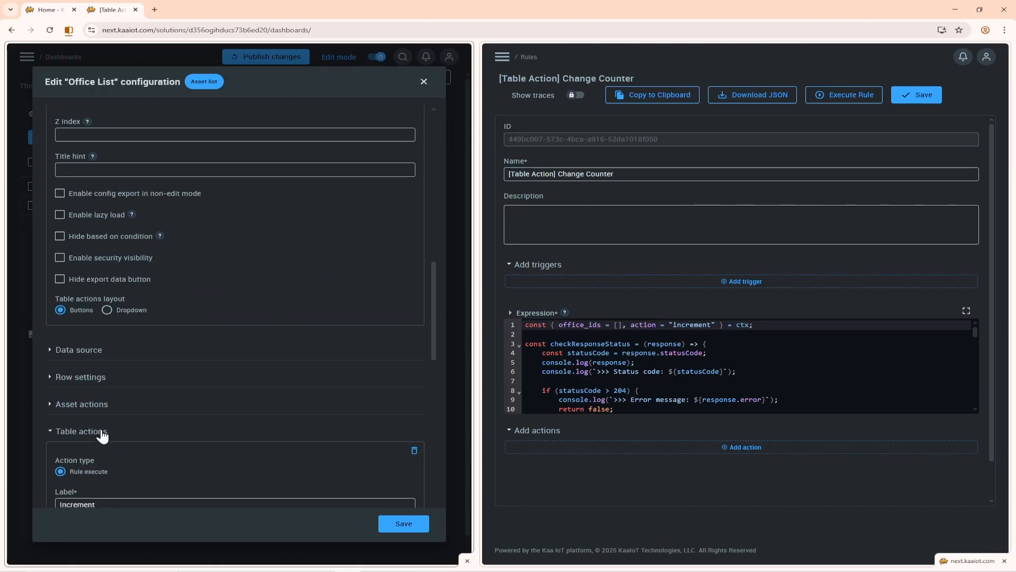
scroll(102, 433, down, 15)
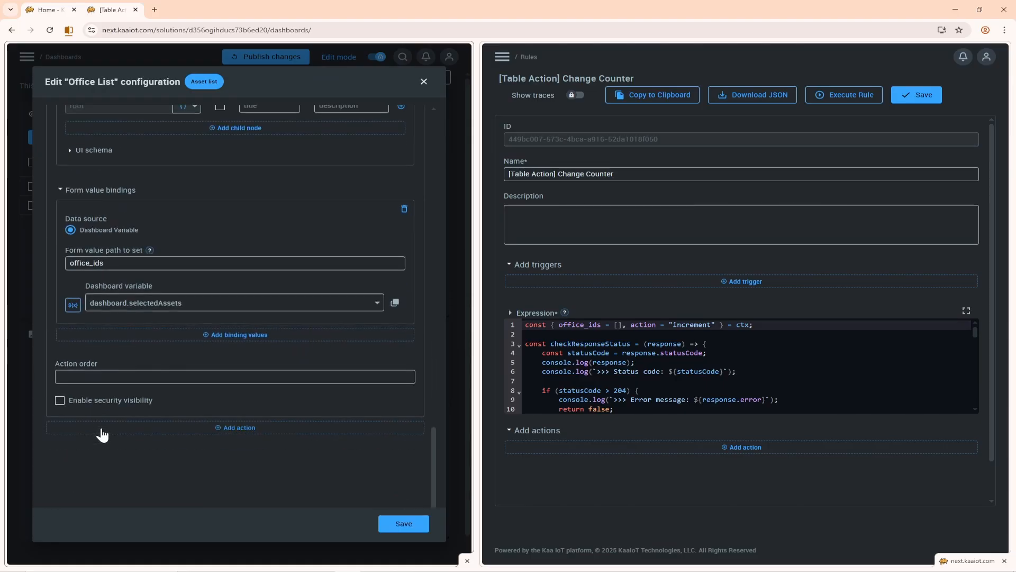
click(101, 428)
scroll(101, 425, down, 5)
click(134, 201)
text(Decrement)
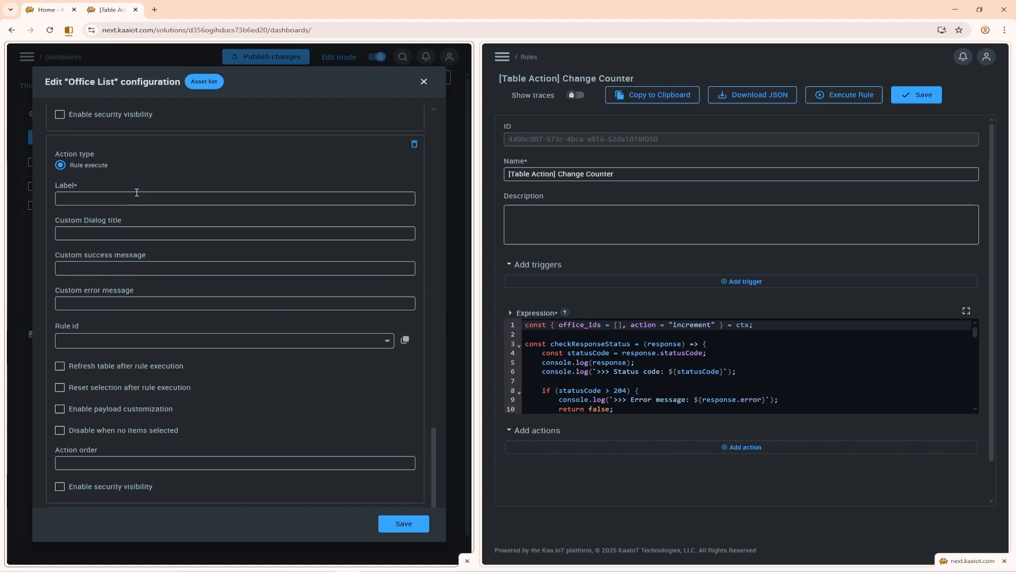
Step: Assign the rule "[Table Action] Change Counter" to the Decrement action and enable its payload customization
click(127, 339)
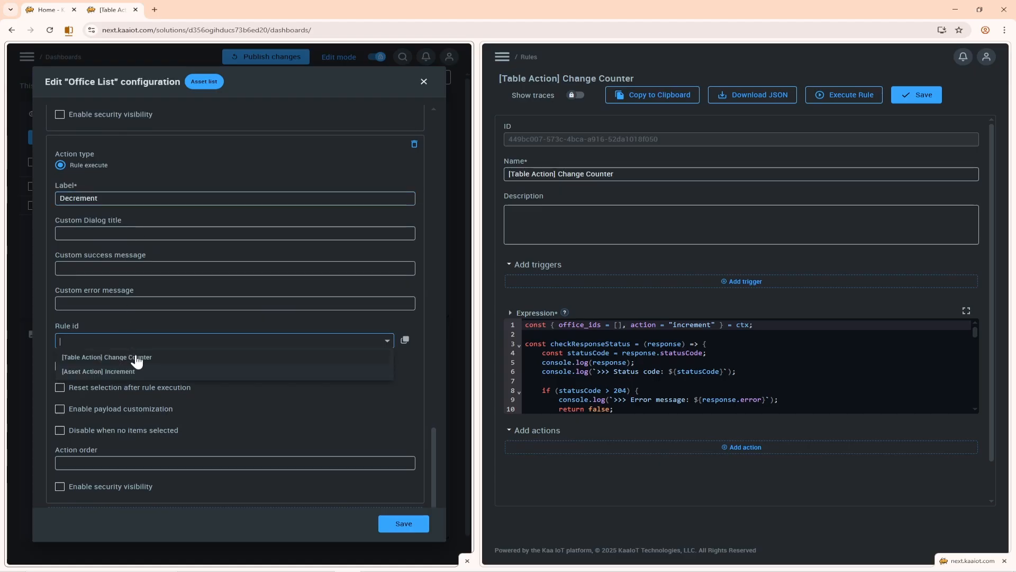
click(136, 357)
scroll(135, 351, down, 2)
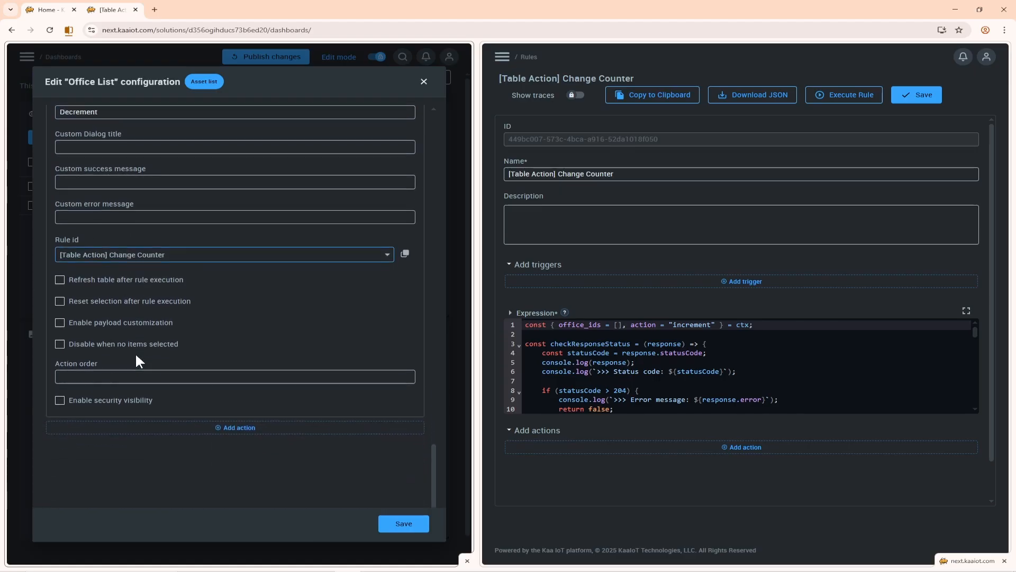
click(140, 324)
Step: Add a form value binding to the Decrement action that sets office_ids from the dashboard.selectedAssets variable
scroll(142, 337, down, 5)
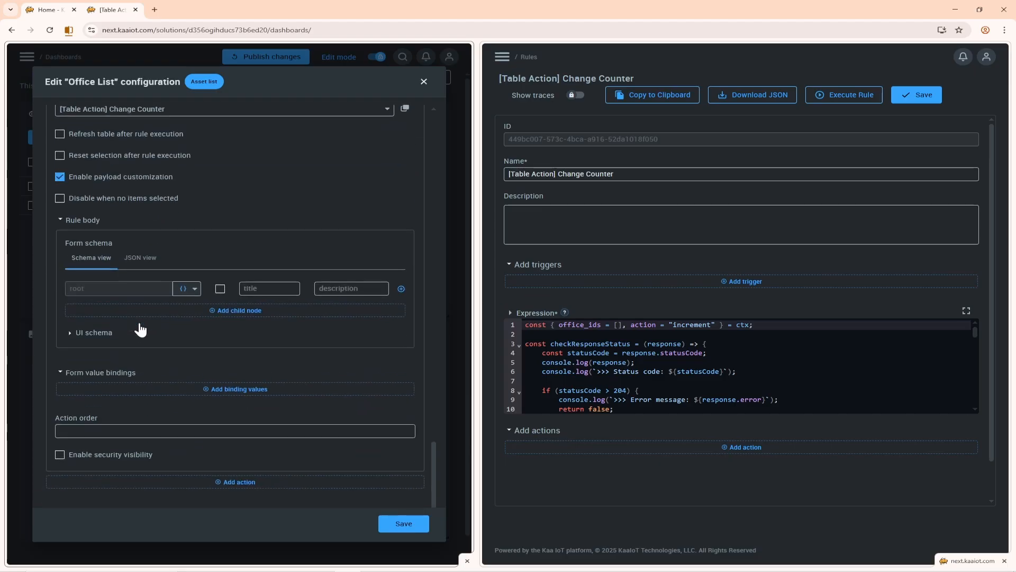
click(143, 340)
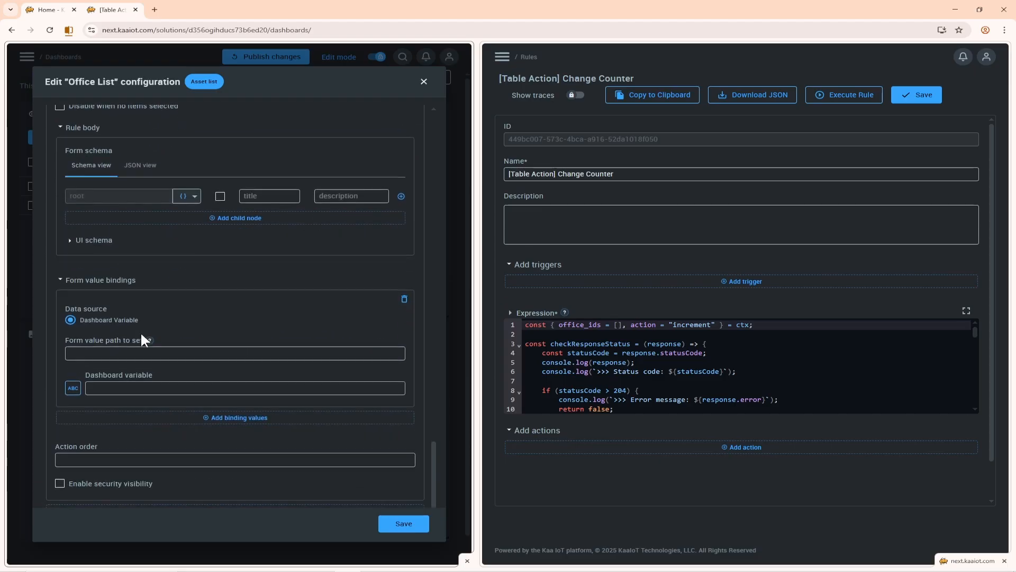
scroll(142, 341, down, 1)
click(141, 341)
text(office_ids)
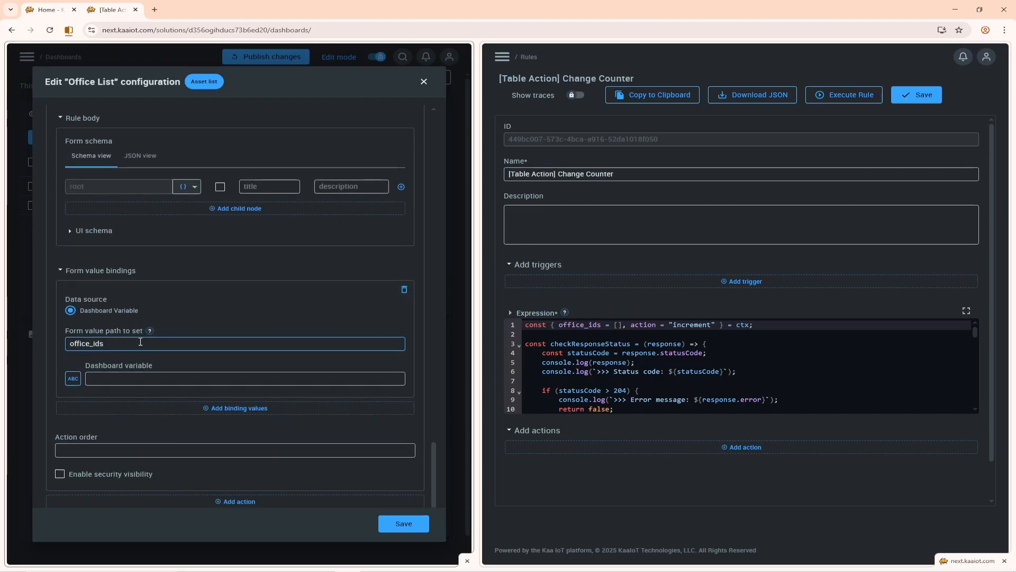
click(74, 380)
click(113, 382)
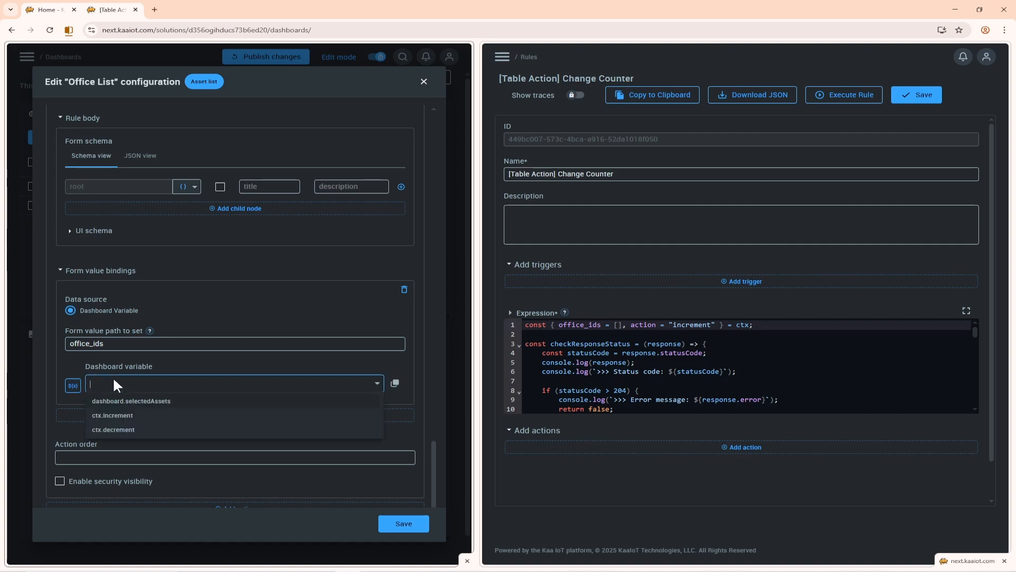
click(133, 403)
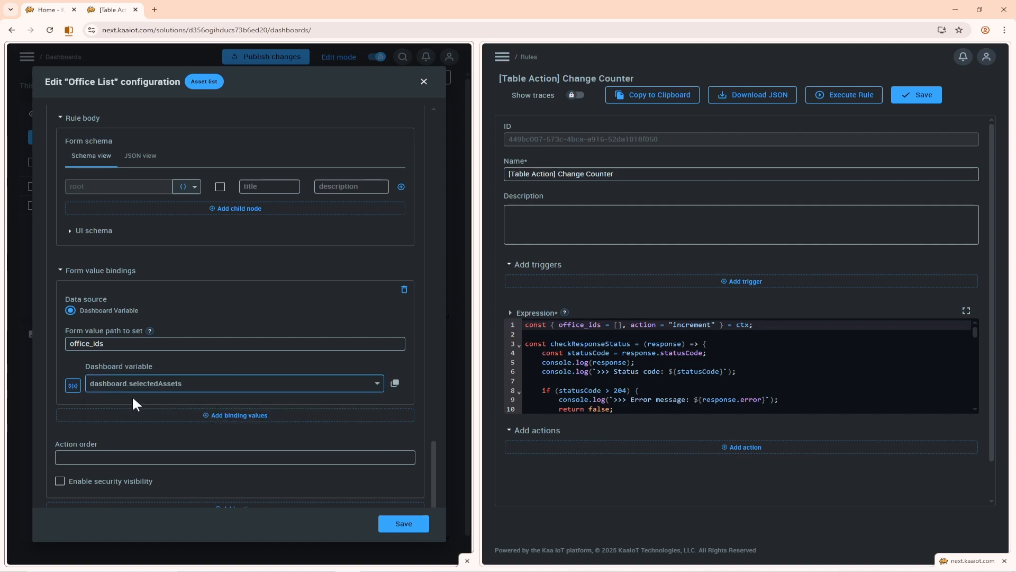
Step: Add a second binding to the Decrement action that sets action from the ctx.decrement variable
click(139, 416)
scroll(130, 371, down, 3)
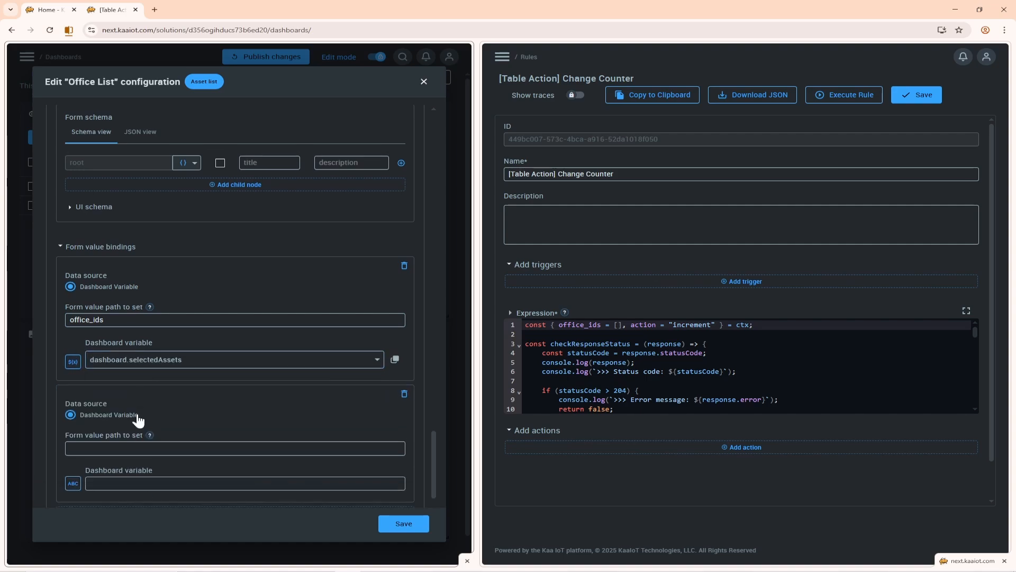
click(122, 325)
text(action)
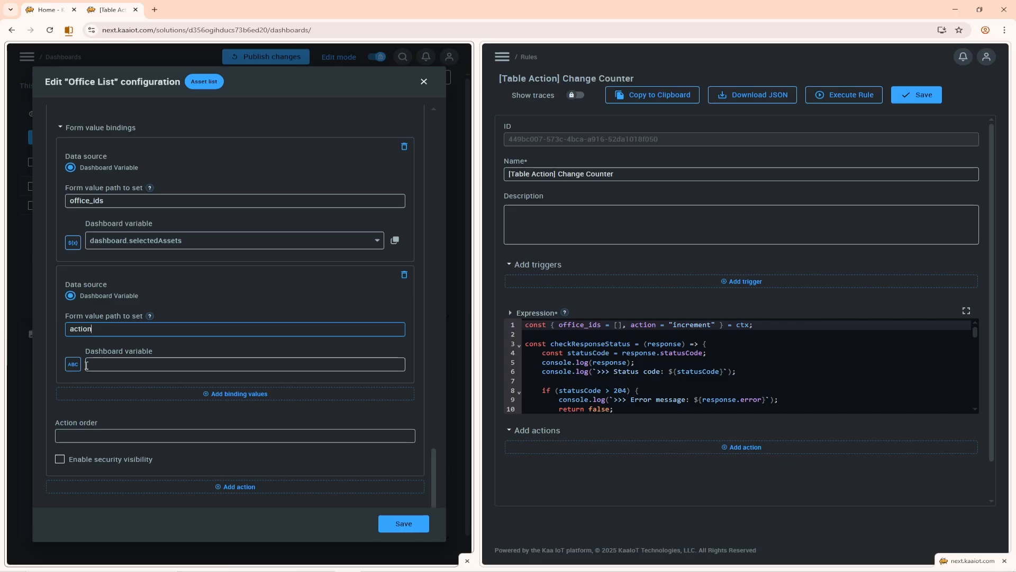
click(134, 371)
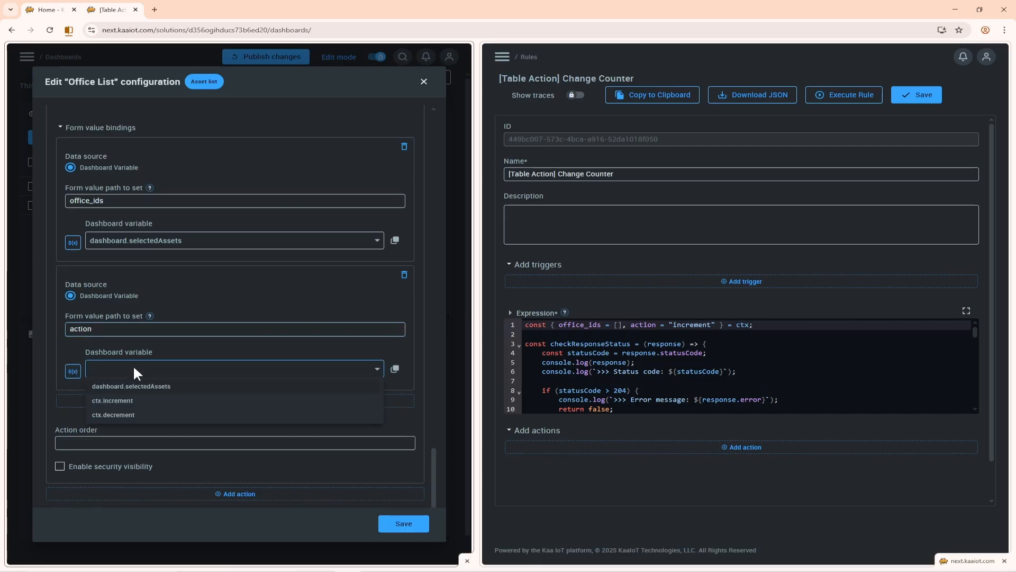
click(138, 415)
Step: Add a binding to the Increment action that sets action from ctx.increment, and save the Office List configuration
scroll(138, 416, up, 6)
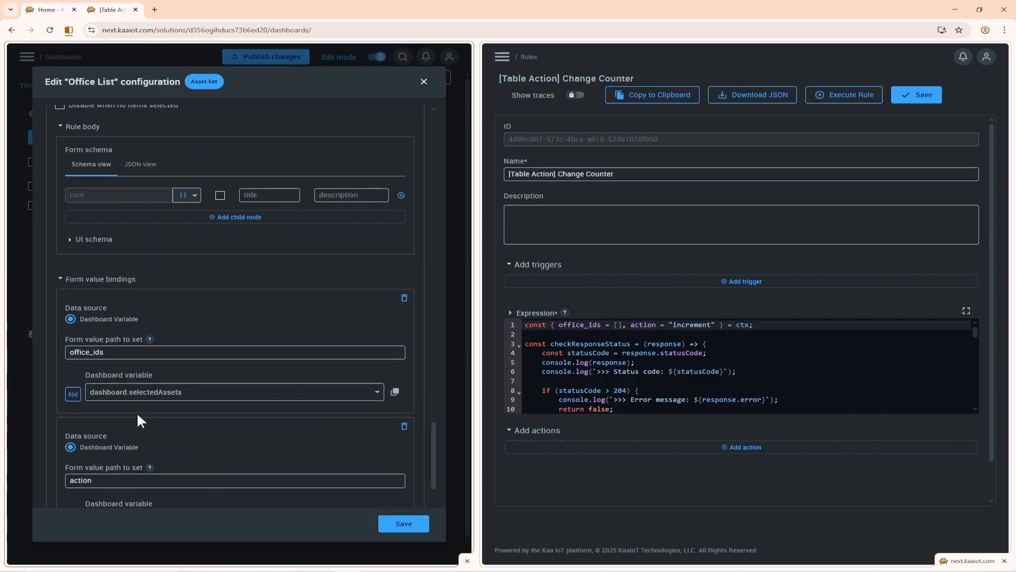
scroll(136, 411, up, 9)
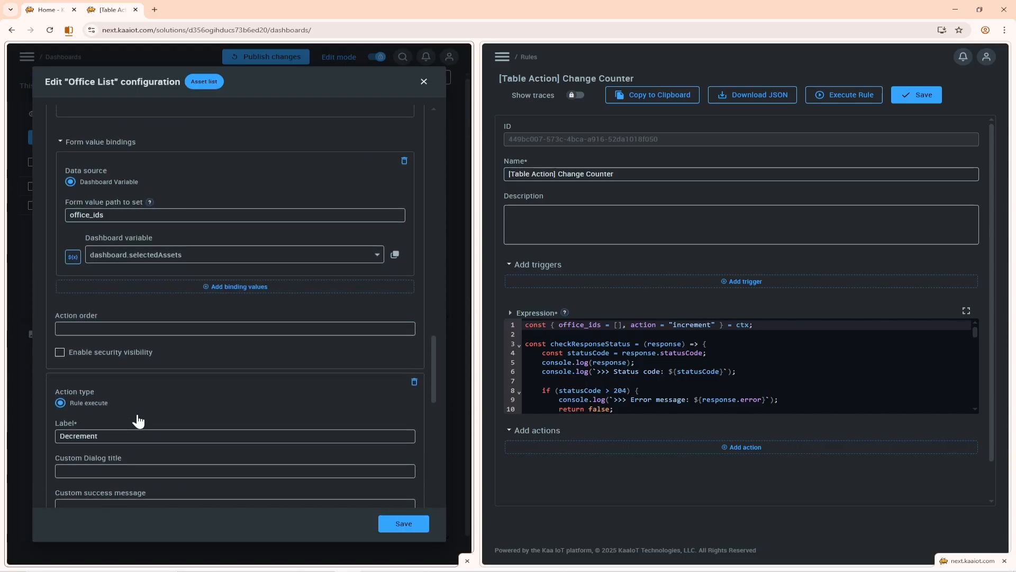
click(161, 336)
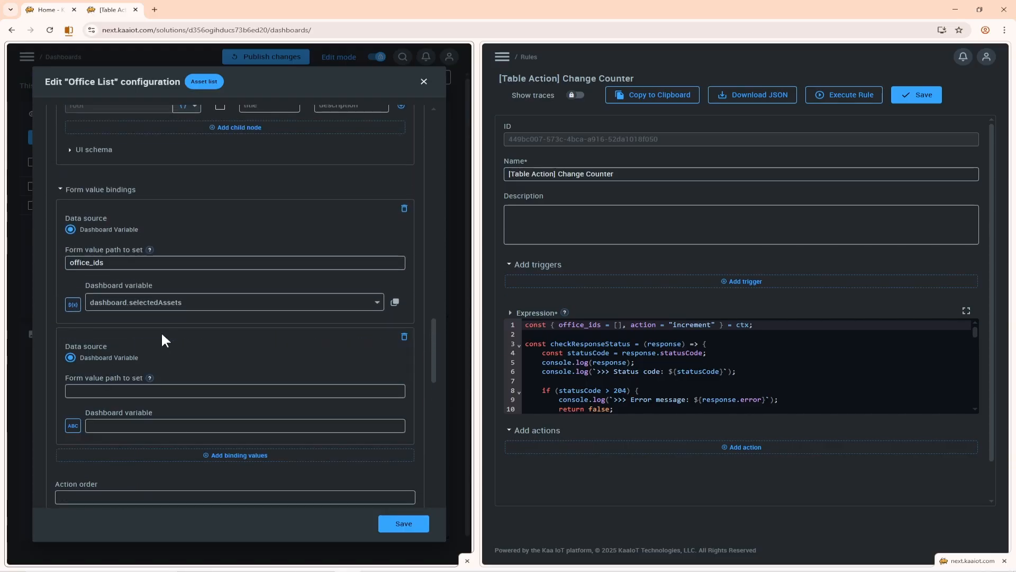
click(155, 388)
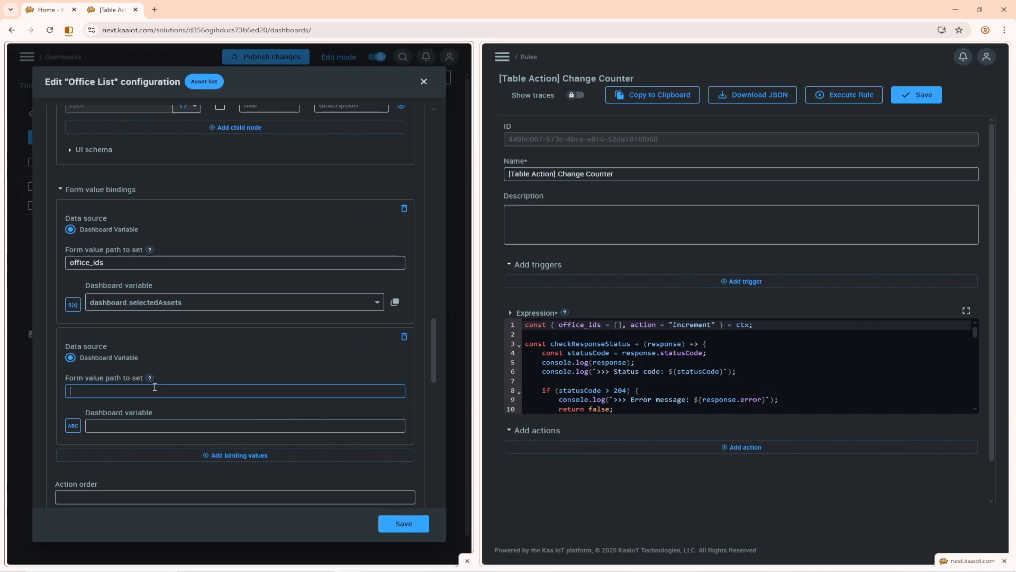
text(action)
click(73, 427)
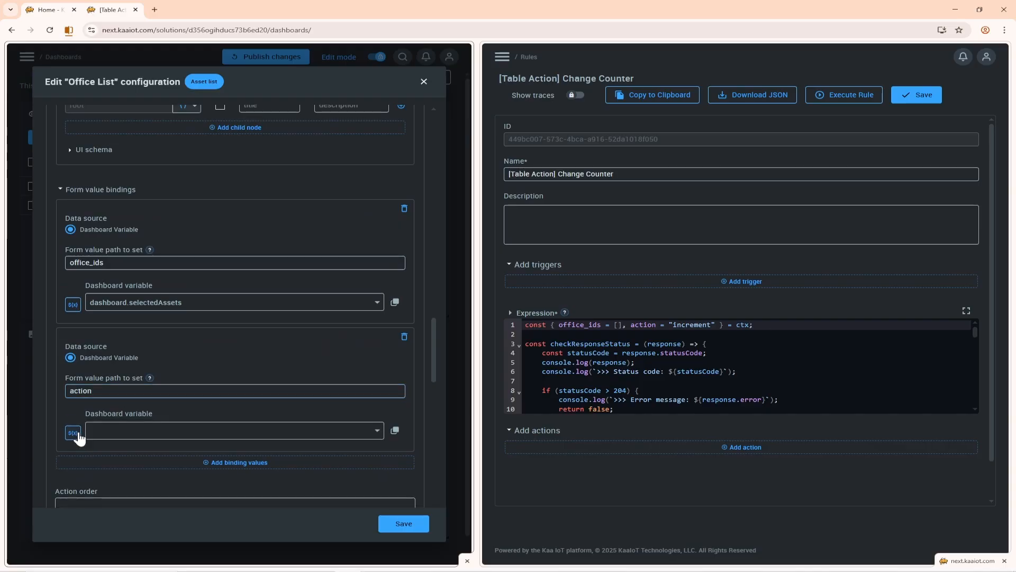
click(109, 431)
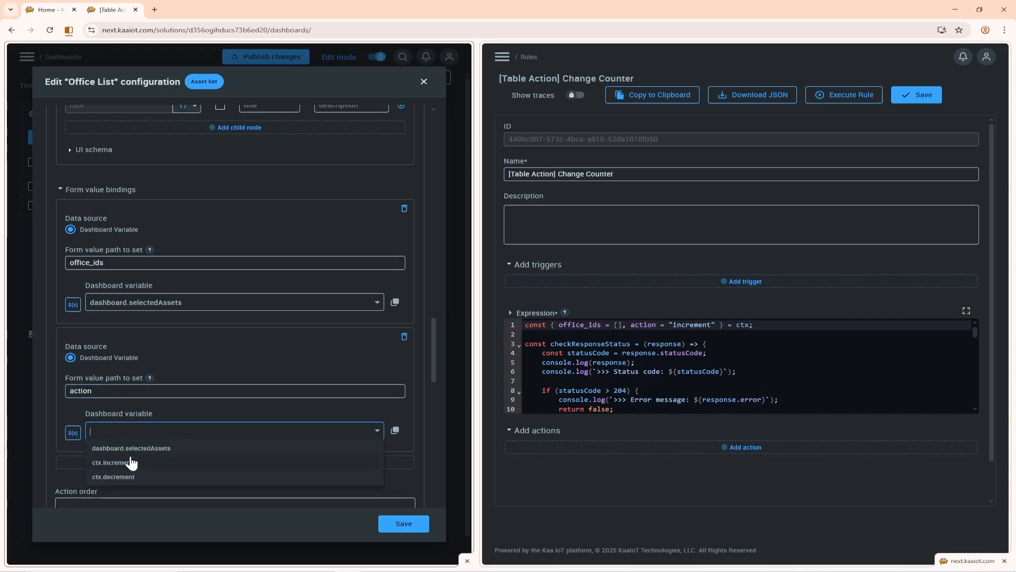
click(131, 459)
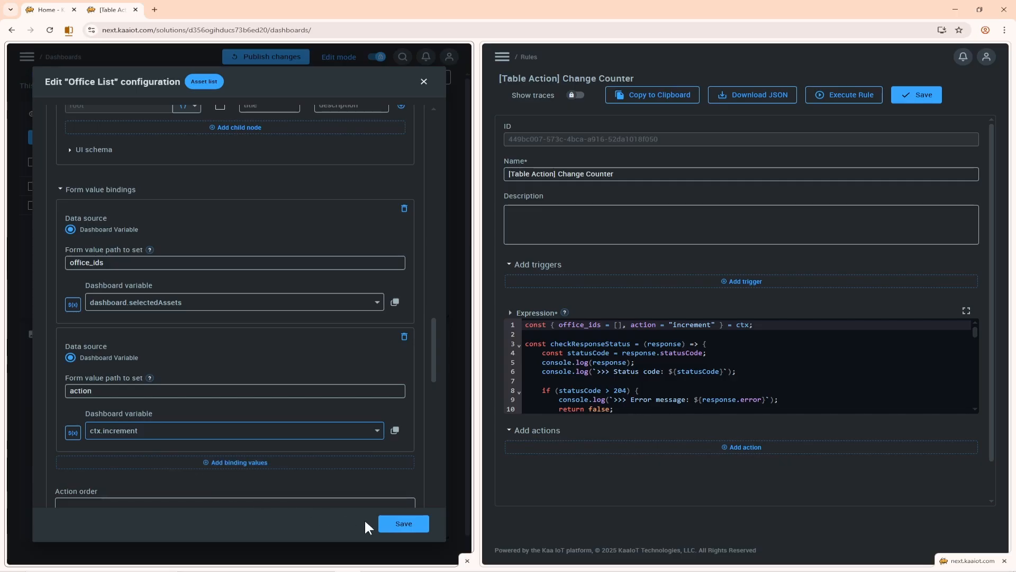
click(404, 524)
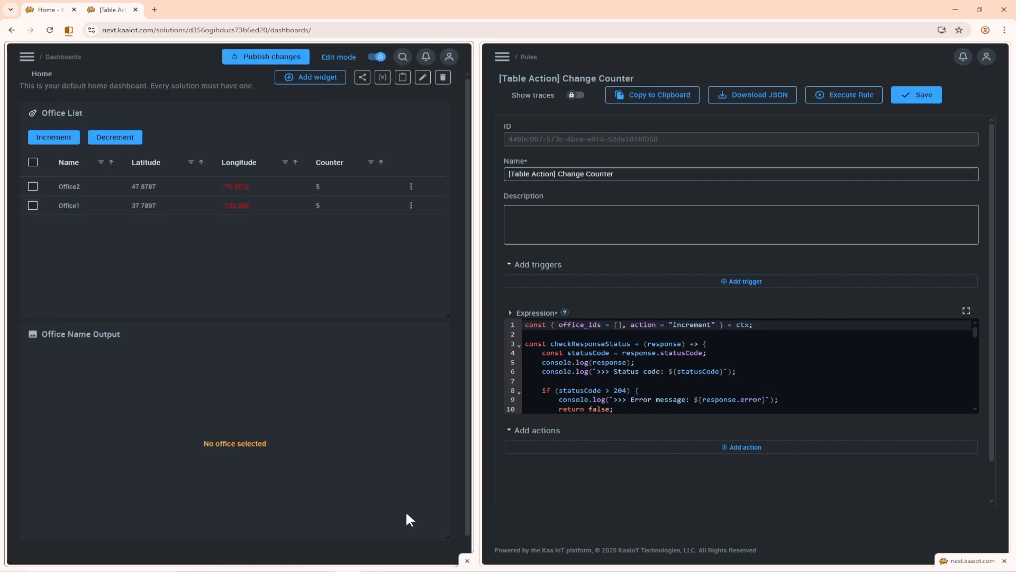
Step: Show the traces of the Change Counter rule and test Decrement and Increment with all offices selected
click(576, 94)
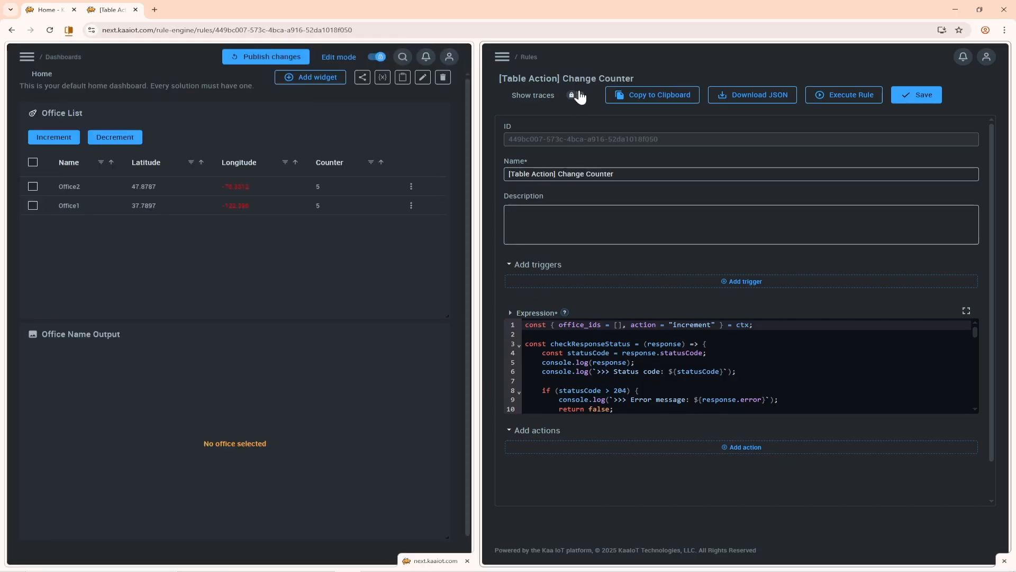
scroll(994, 243, down, 7)
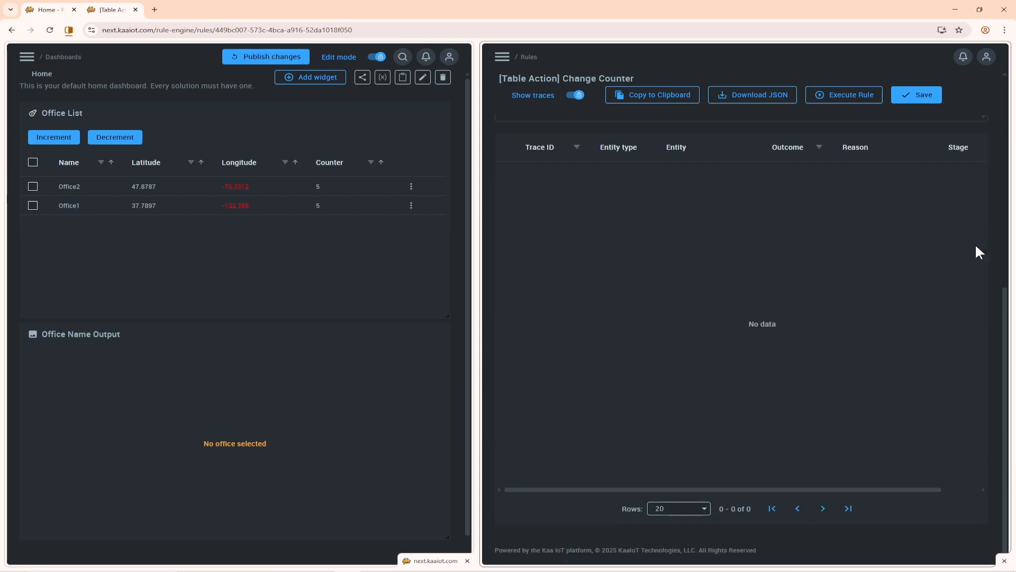
click(32, 162)
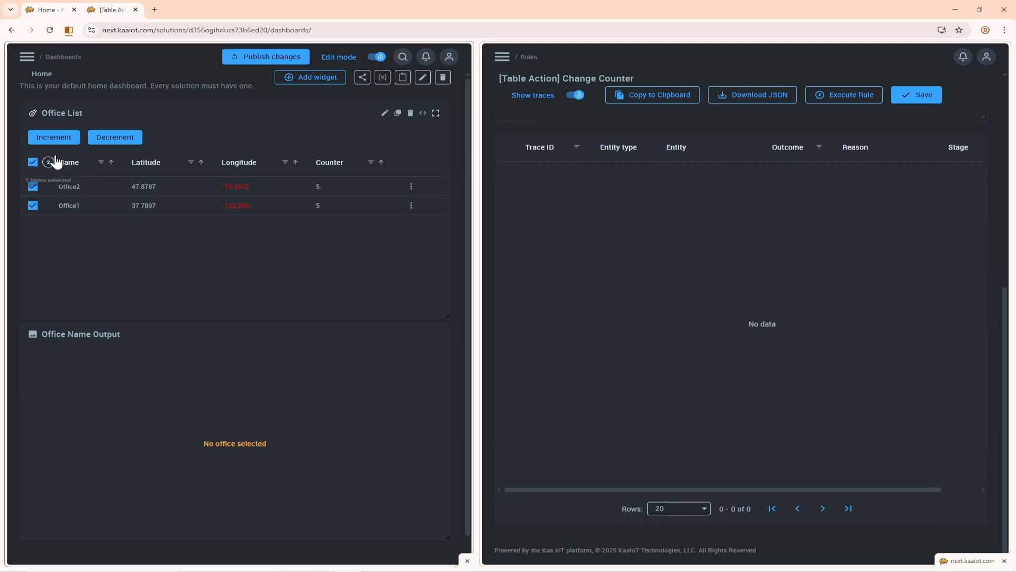
click(129, 138)
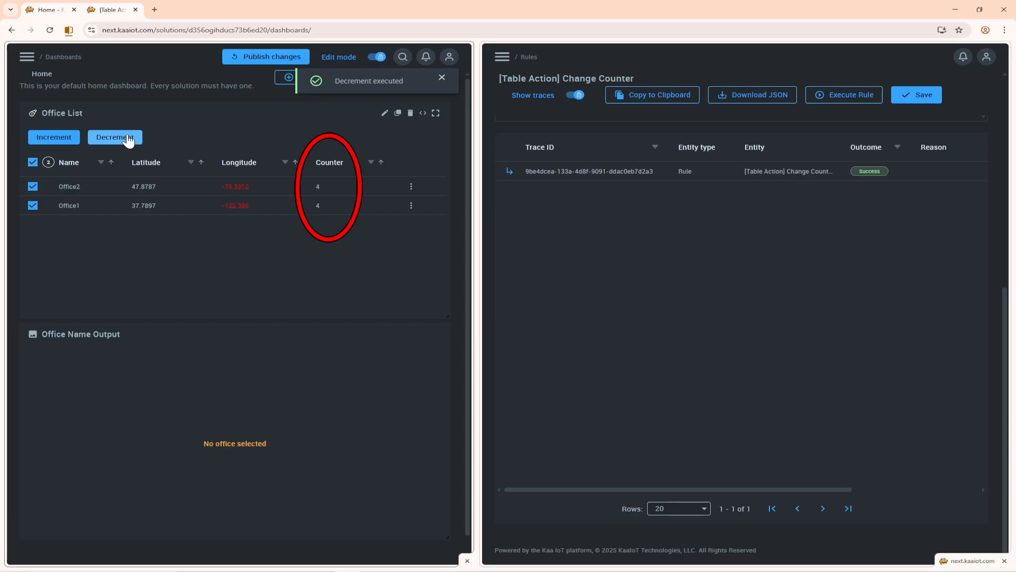
click(58, 140)
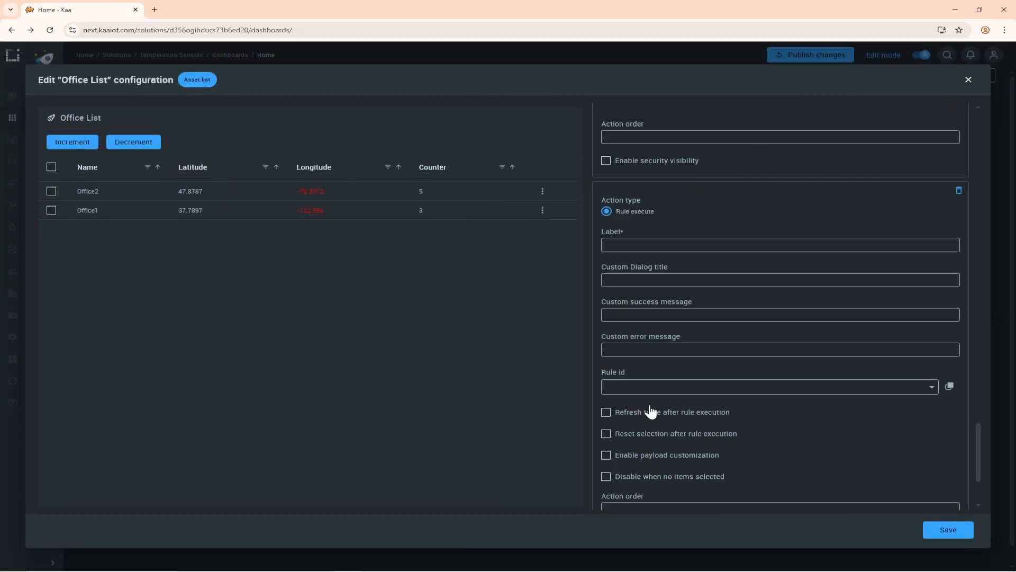
Step: Label the new table action "Add Office" and set its custom dialog title to "Create Office Form"
click(706, 245)
text(Add Office)
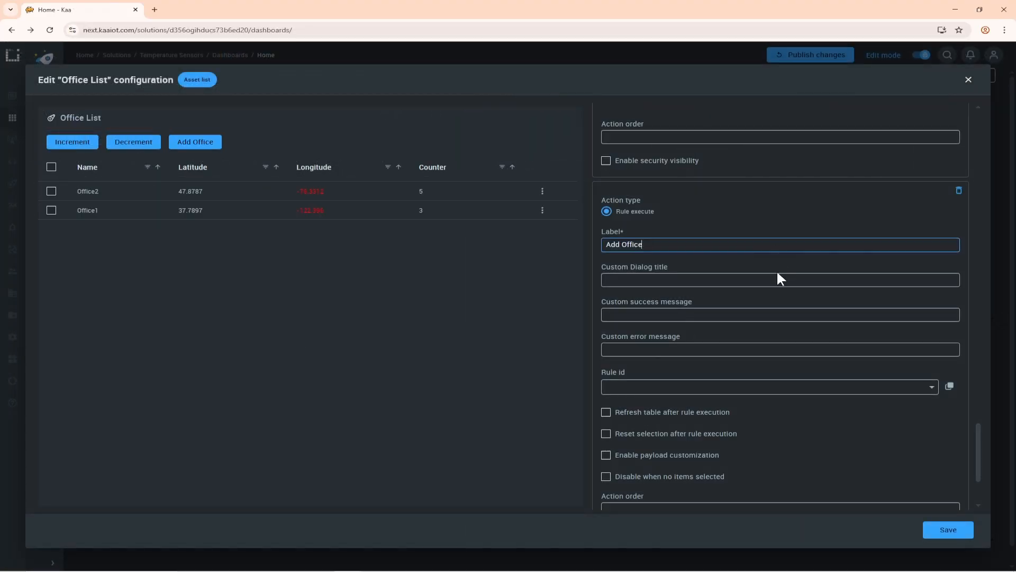
click(777, 275)
text(Create Office Form)
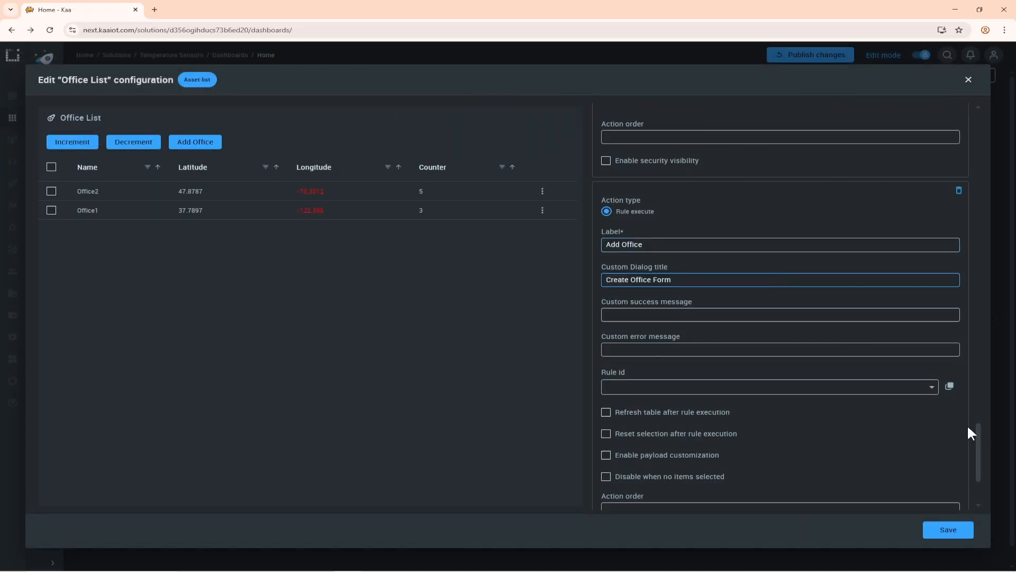
Step: Enable payload customization for the Add Office action
scroll(977, 441, down, 2)
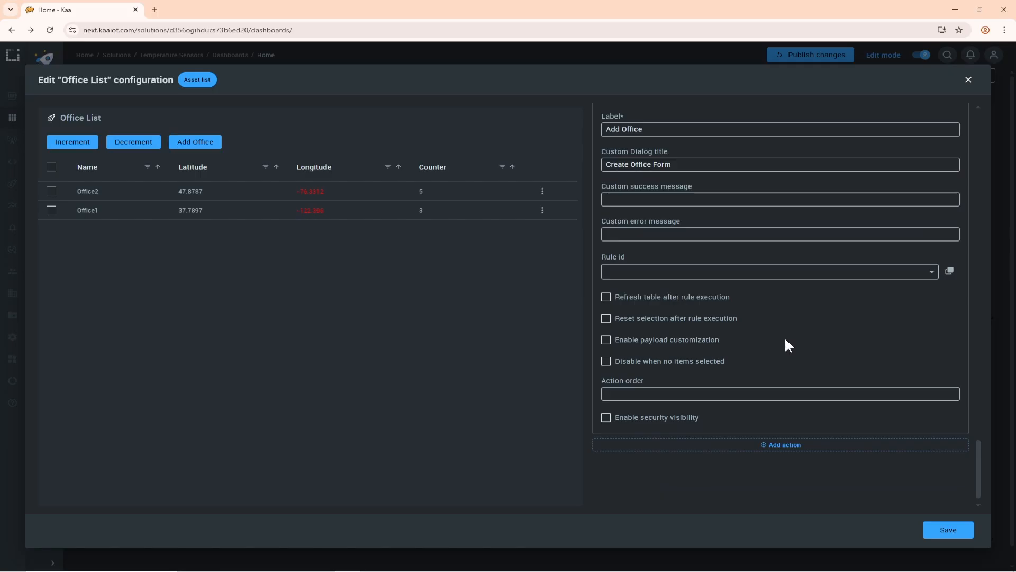
click(717, 340)
scroll(805, 350, down, 4)
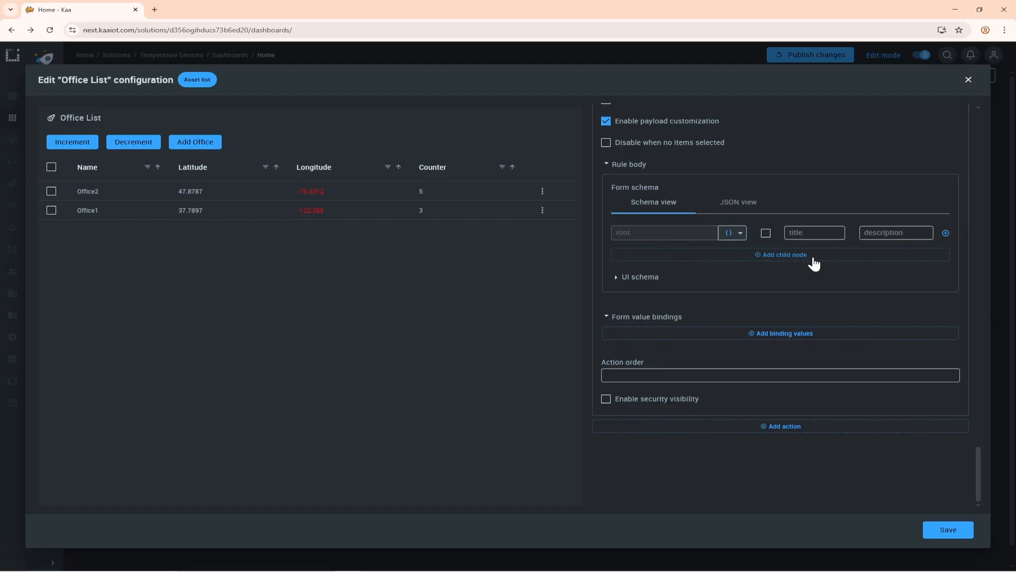
Step: Add an optional child node named office, of type object, under the root of the Add Office form schema
click(784, 254)
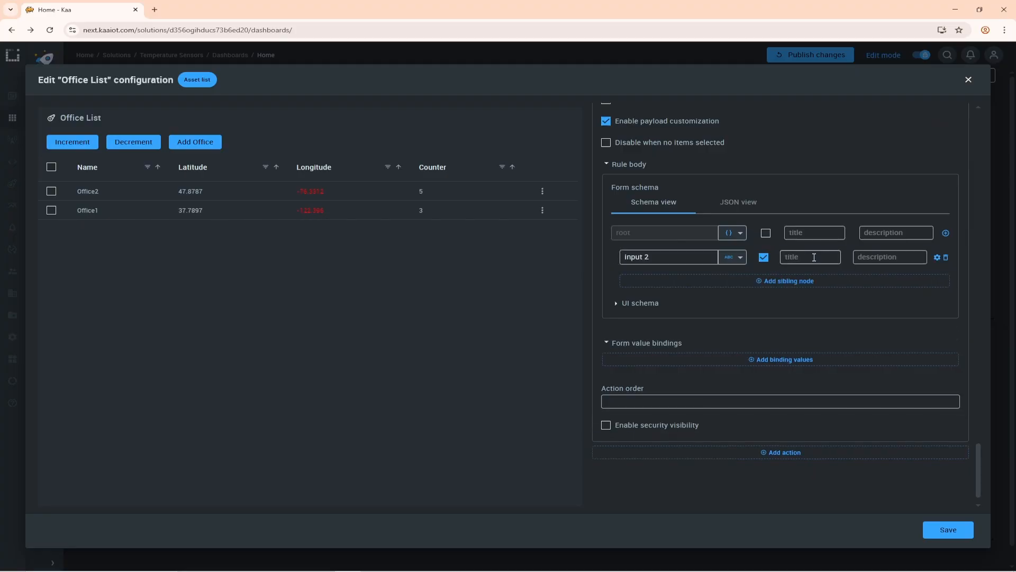
click(765, 258)
click(739, 258)
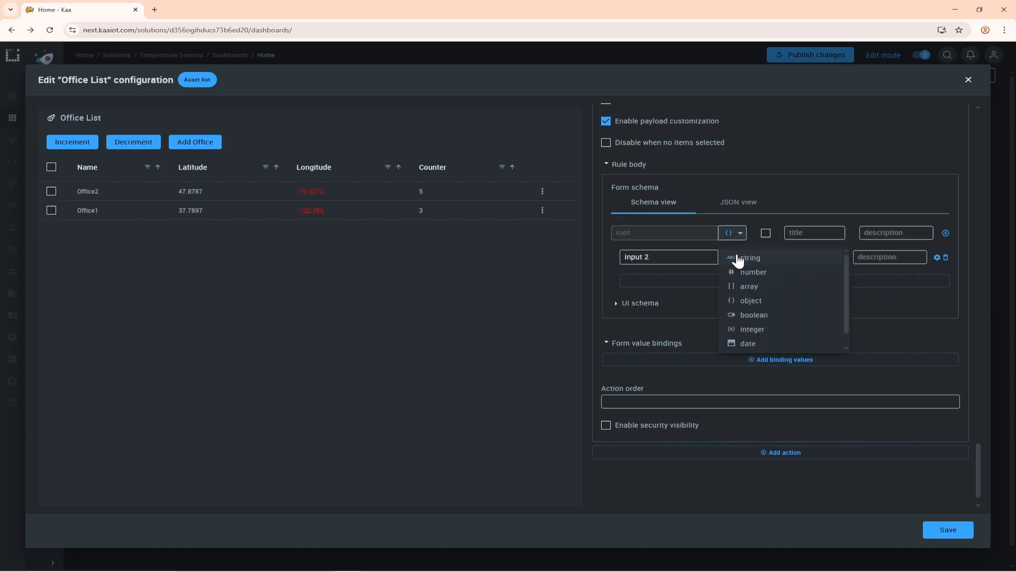
click(758, 299)
click(708, 258)
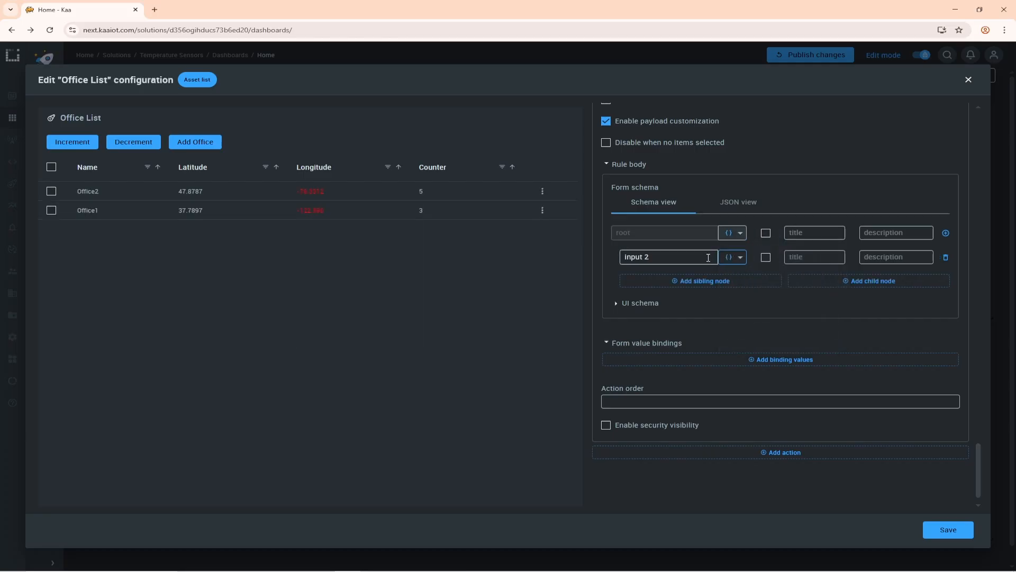
key(ctrl+a)
text(office)
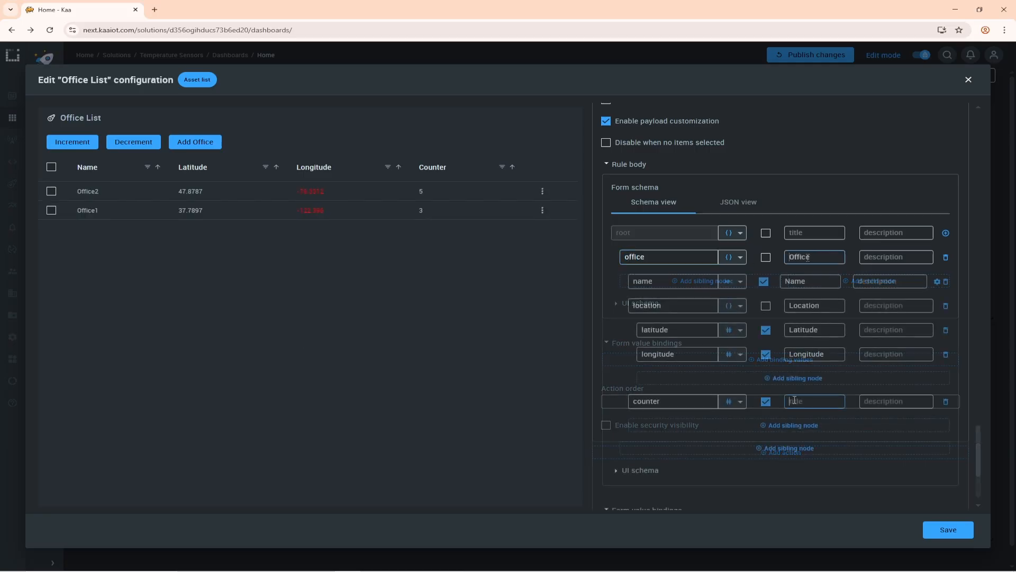
Step: Title the counter node "Counter" and give it "default": 0 in the form's JSON schema
text(Cou)
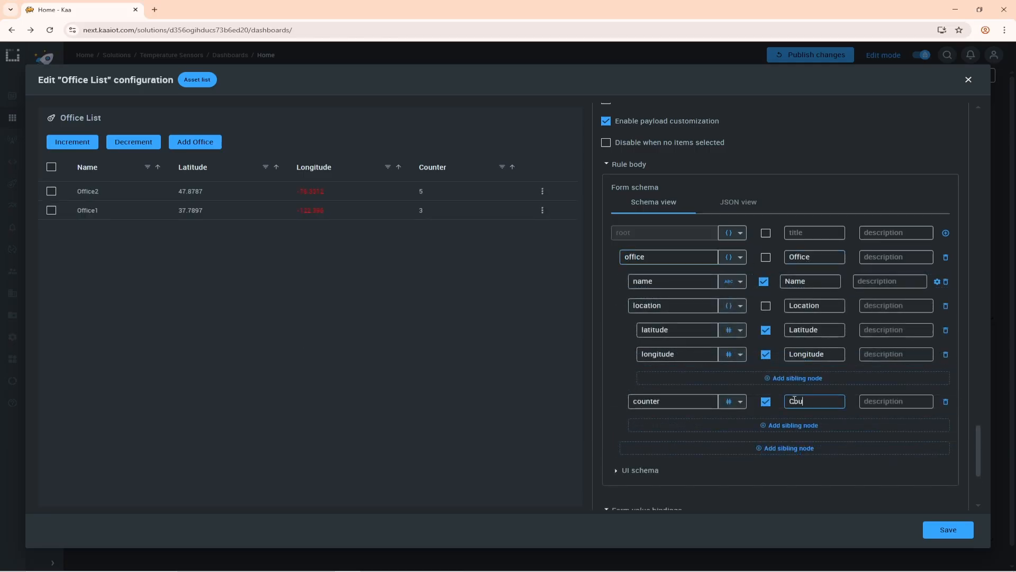
text(nter)
click(743, 203)
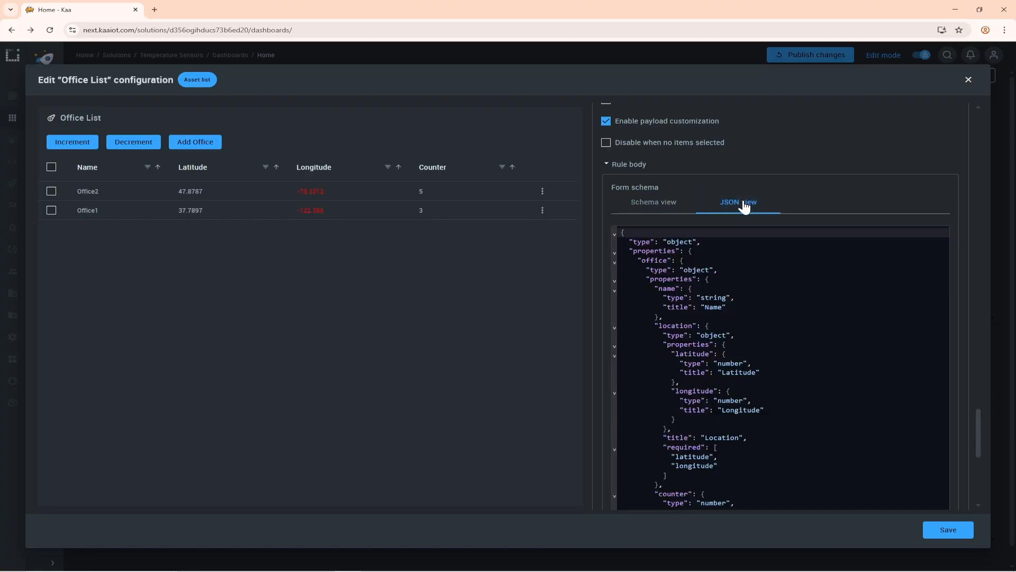
scroll(759, 246, down, 2)
scroll(759, 247, down, 3)
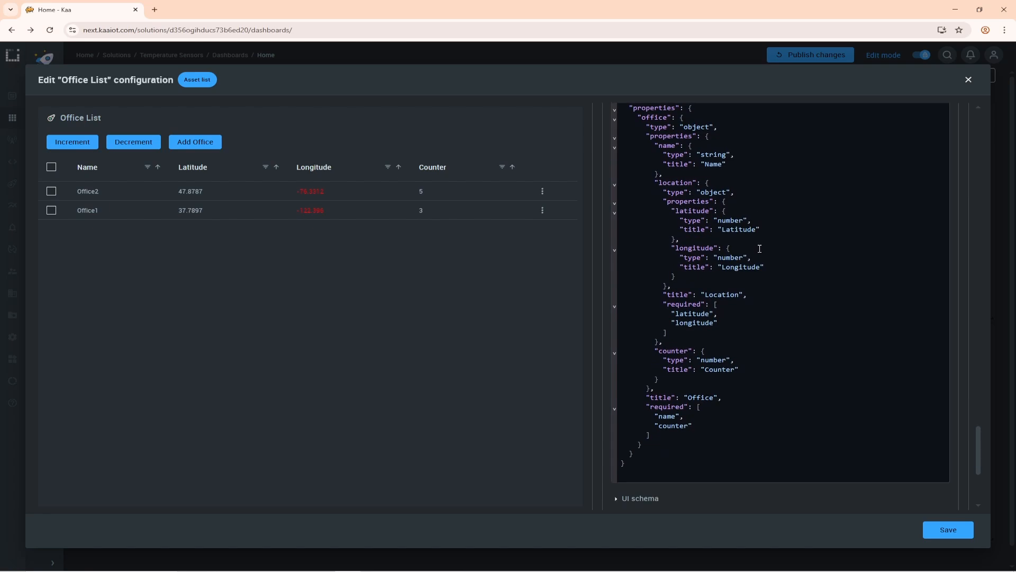
click(756, 368)
text(,)
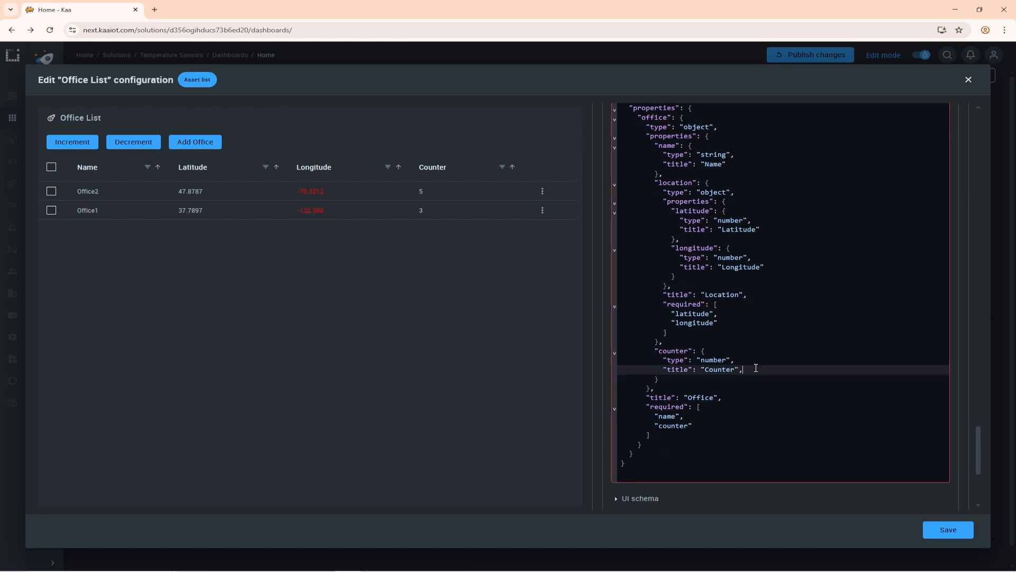
key(Return)
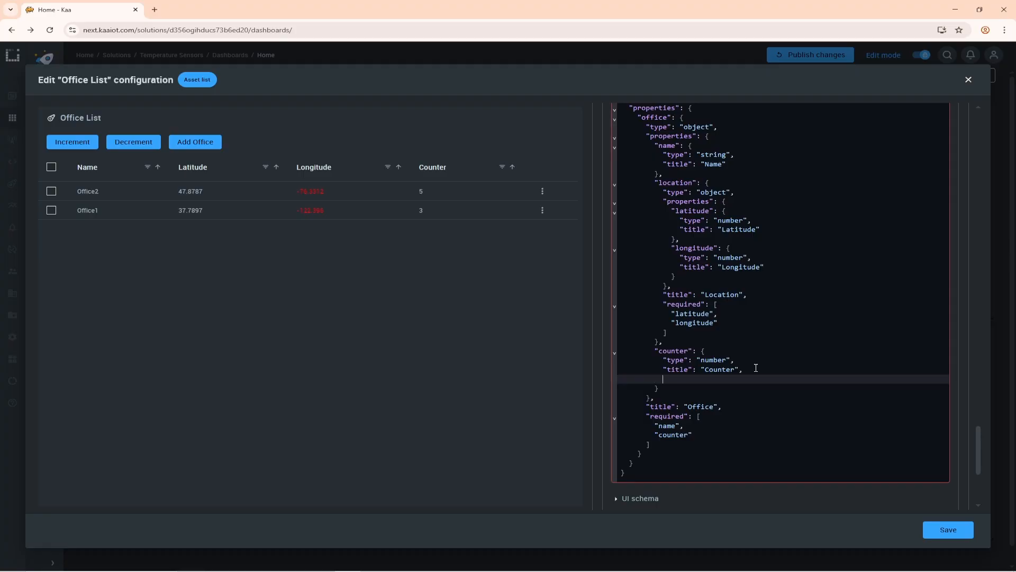
text("default": 0)
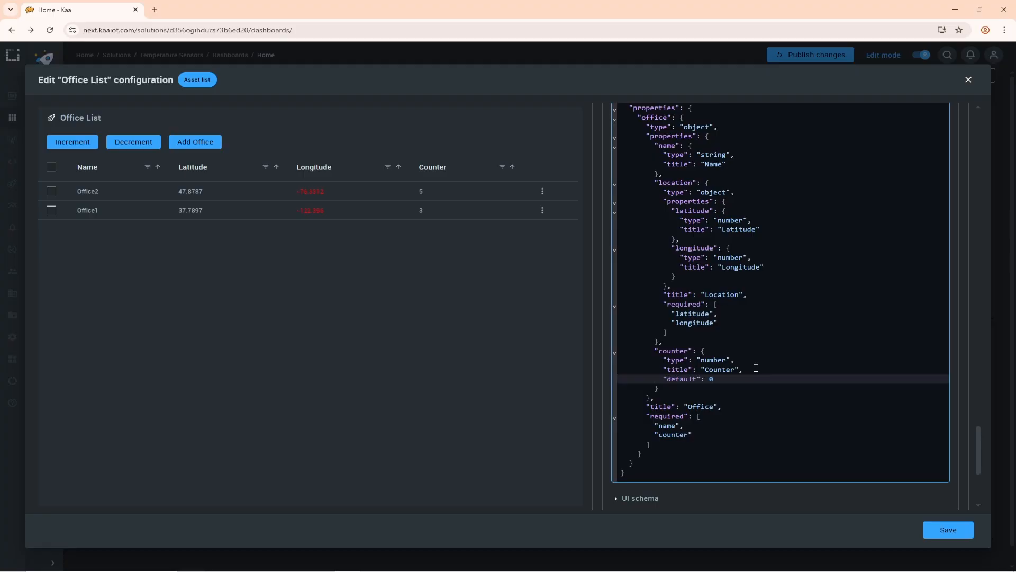
Step: Add a UI schema that sets "ui:field" to "LocationPicker" for office's location, and save the Office List configuration
scroll(756, 367, down, 4)
scroll(755, 369, down, 1)
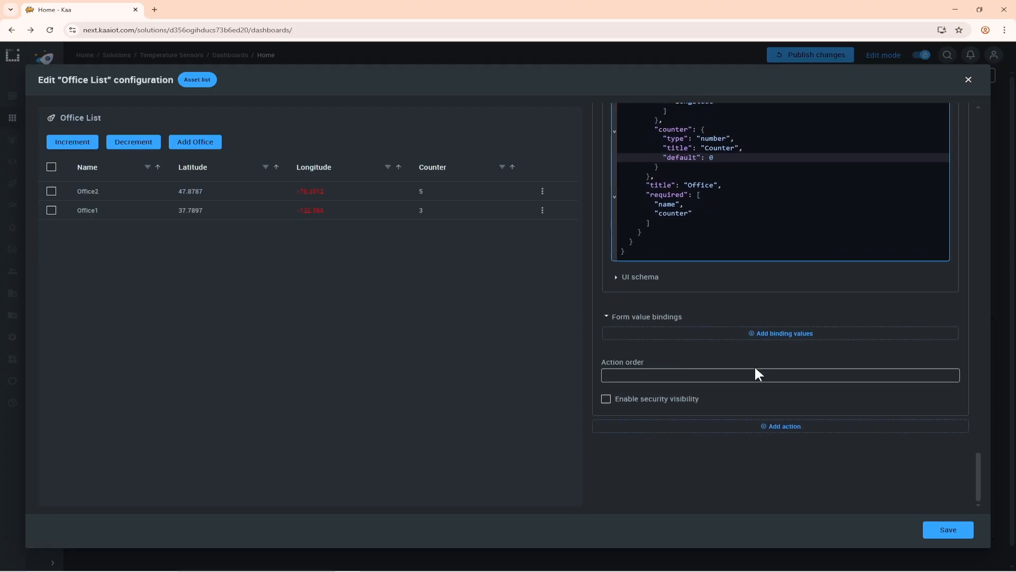
click(660, 276)
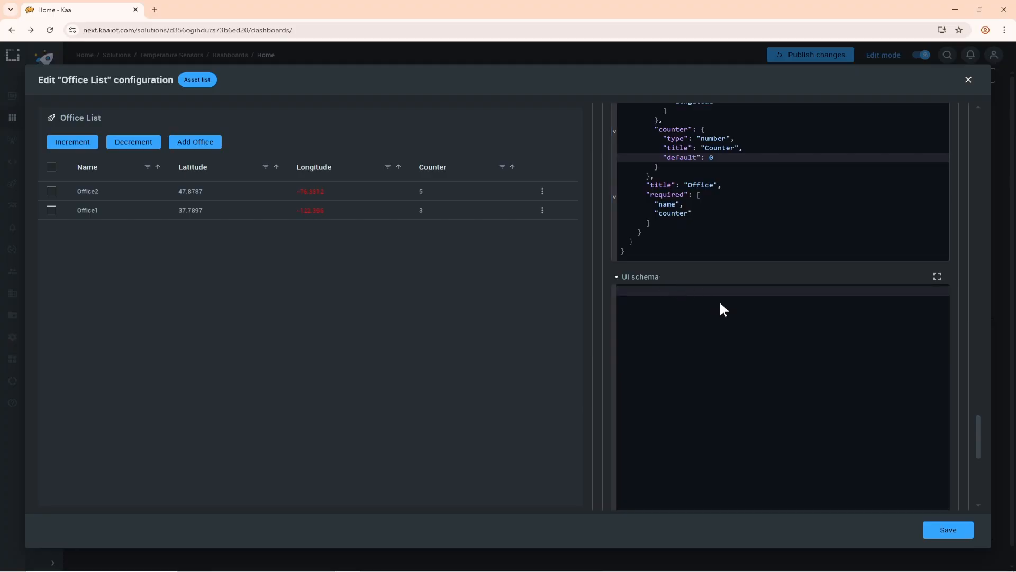
click(750, 315)
scroll(749, 315, down, 4)
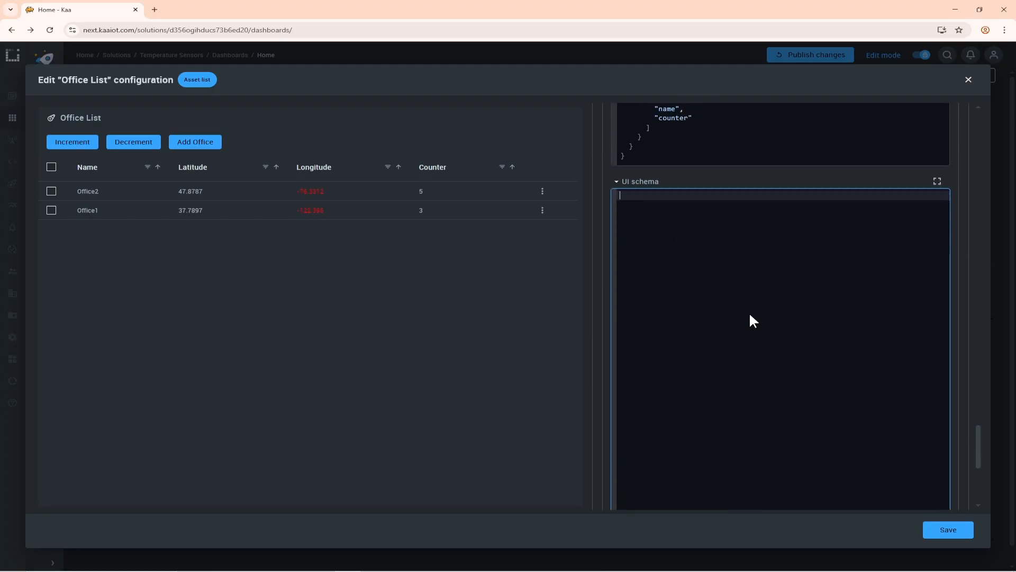
text({     "office": {         "location": { "ui:field": "LocationPicker" }     } })
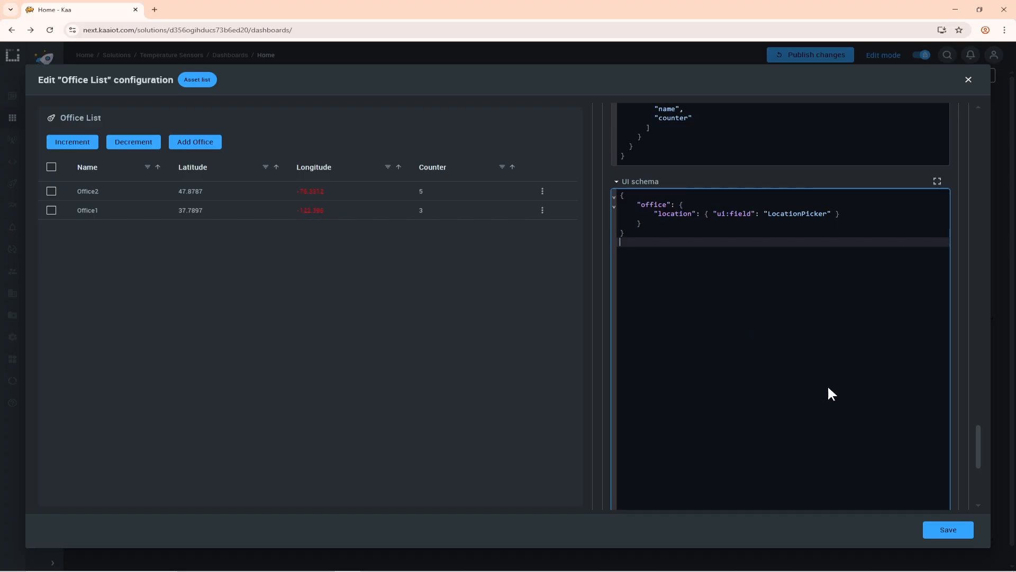
click(969, 532)
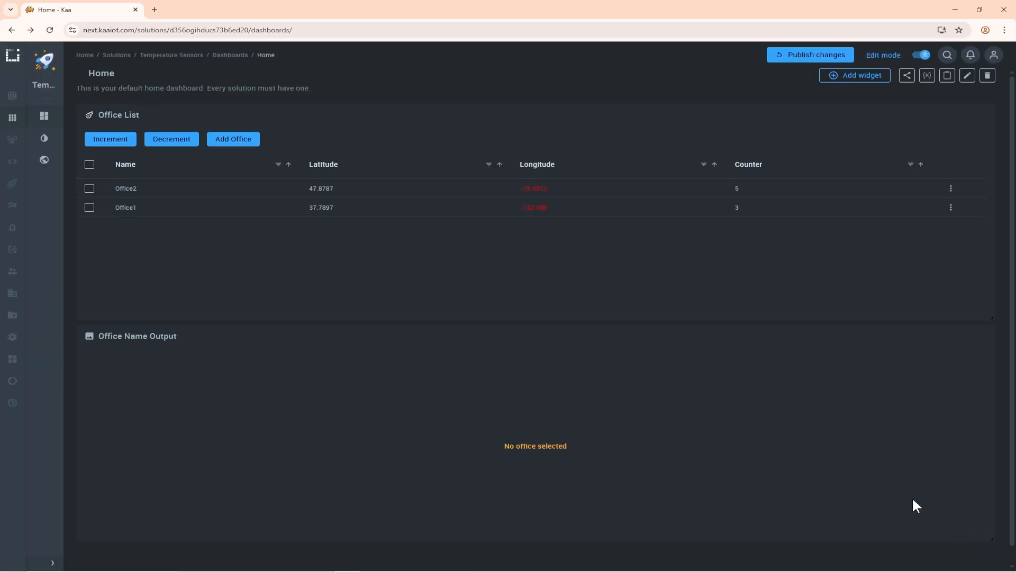
Step: Open the Create Office Form through the Add Office action to check its fields, and close it without submitting
click(256, 139)
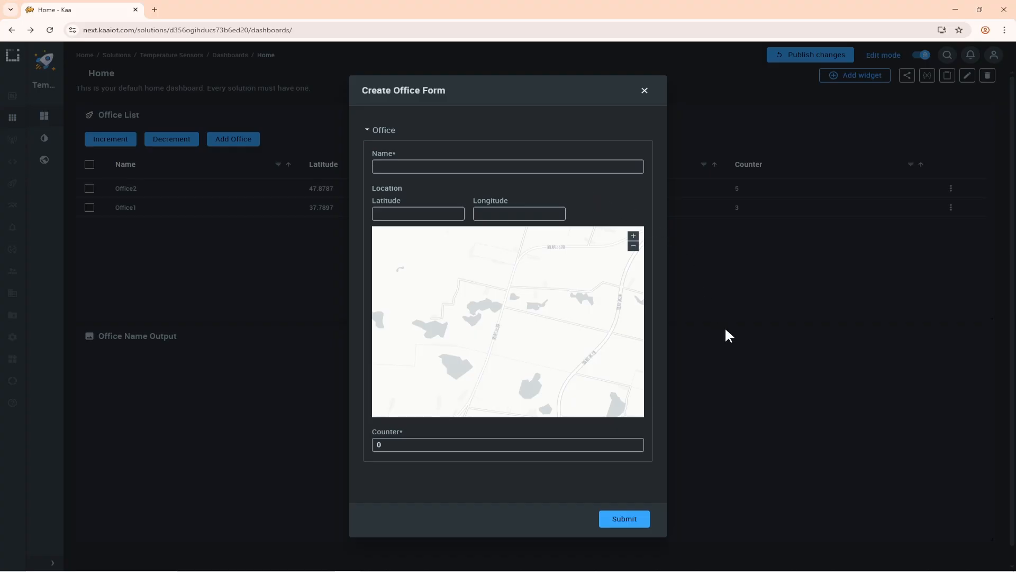
click(753, 323)
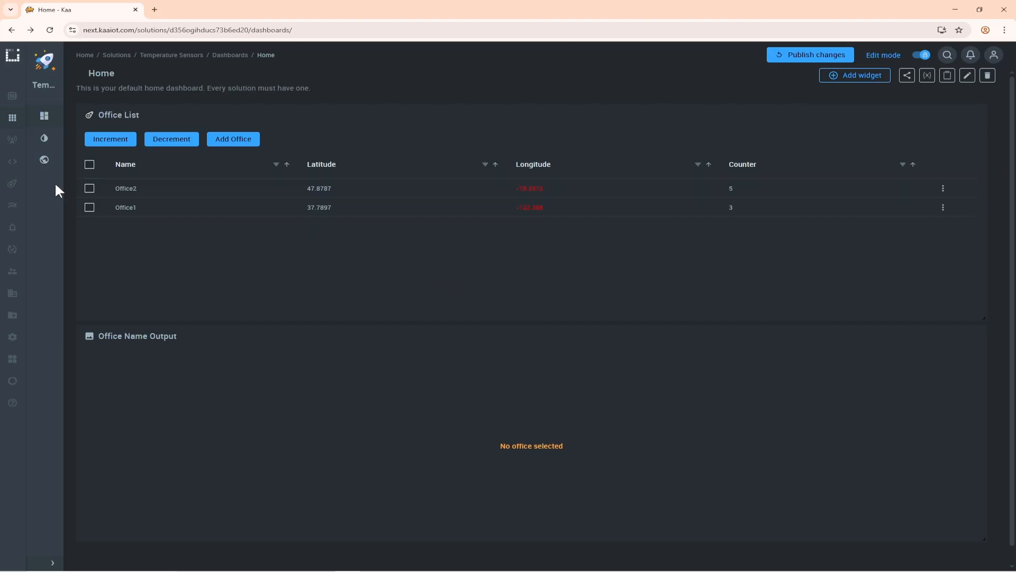
Step: Open the asset types in split view beside the dashboard, open the Office type, and copy its asset type ID from the URL
mouse_move(17, 183)
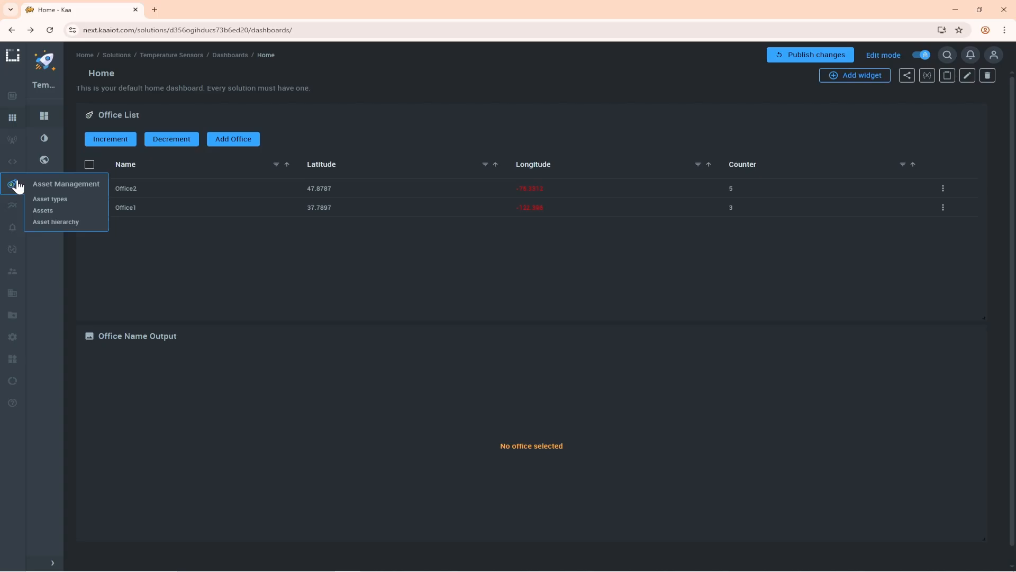
right_click(54, 199)
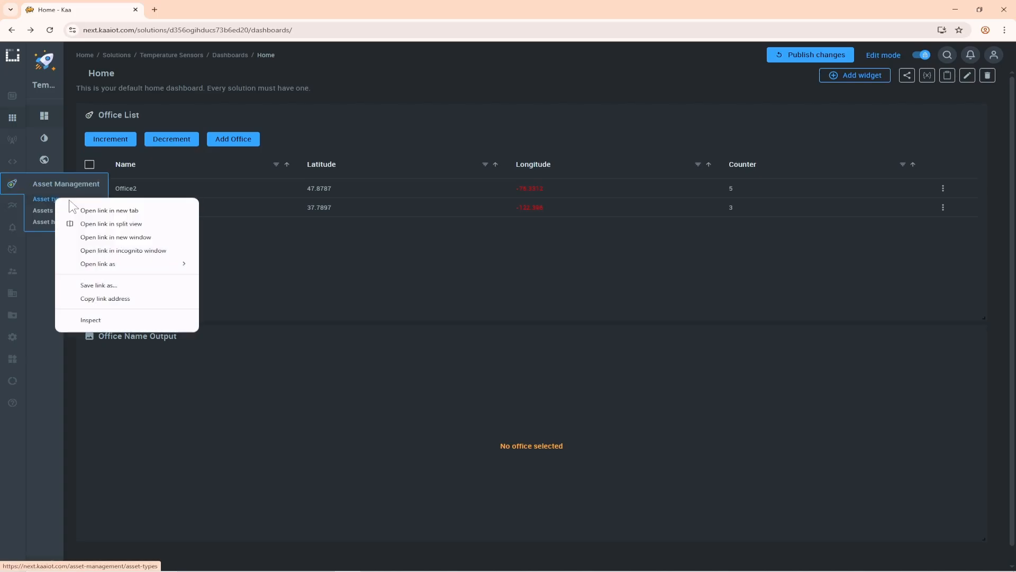
click(111, 224)
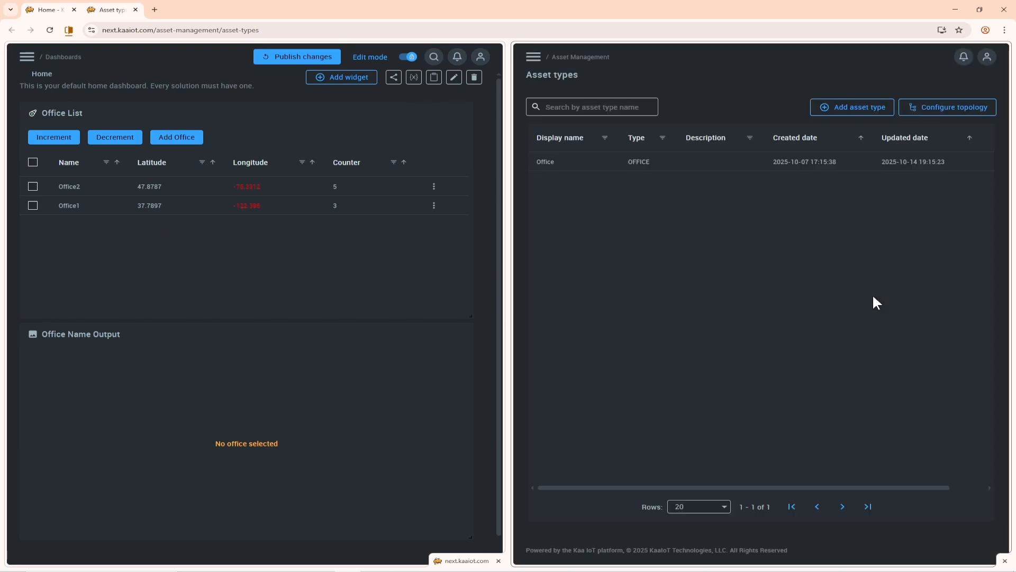
click(843, 162)
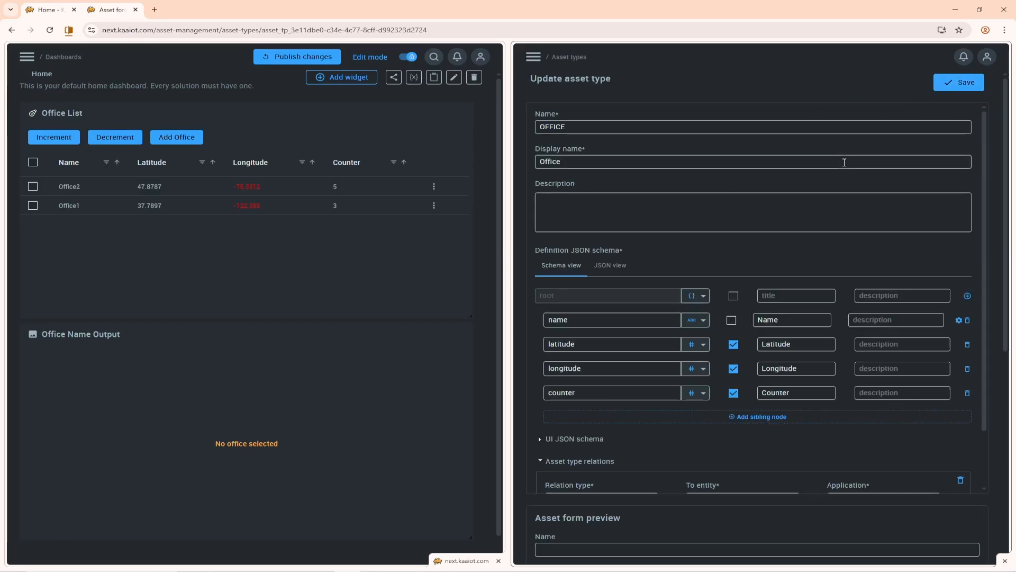
drag(427, 31, 261, 35)
key(ctrl+c)
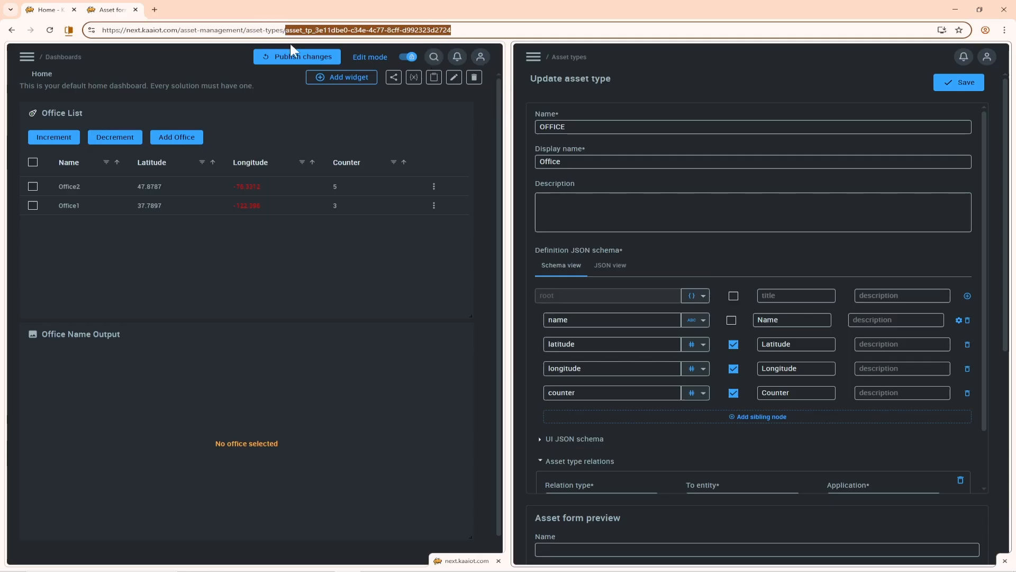
Step: Add a dashboard variable named officeAssetType with Expression as source and the copied Office asset type ID as its expression, and save
click(415, 79)
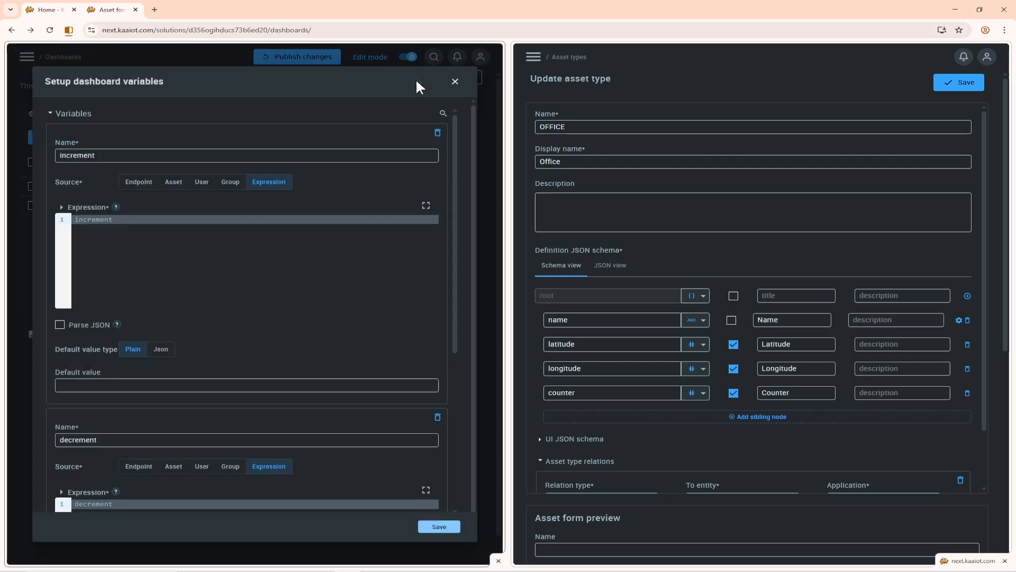
scroll(453, 206, down, 5)
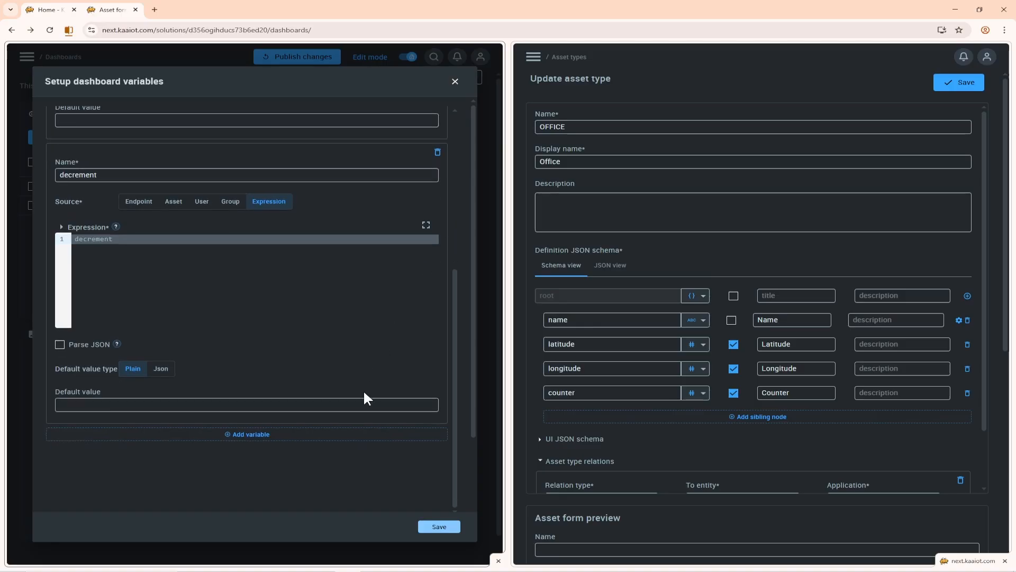
click(349, 434)
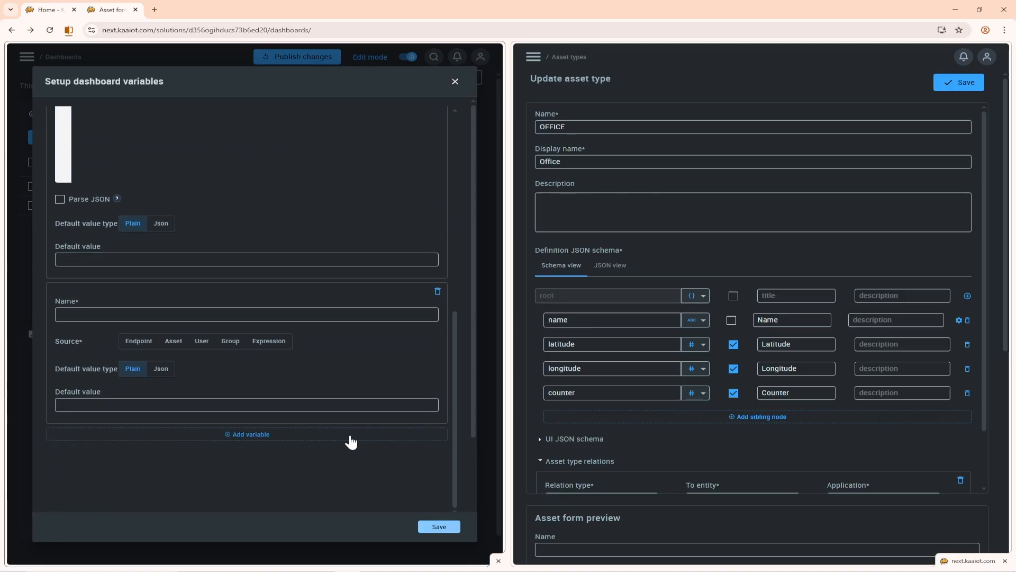
click(356, 314)
text(officeAssetType)
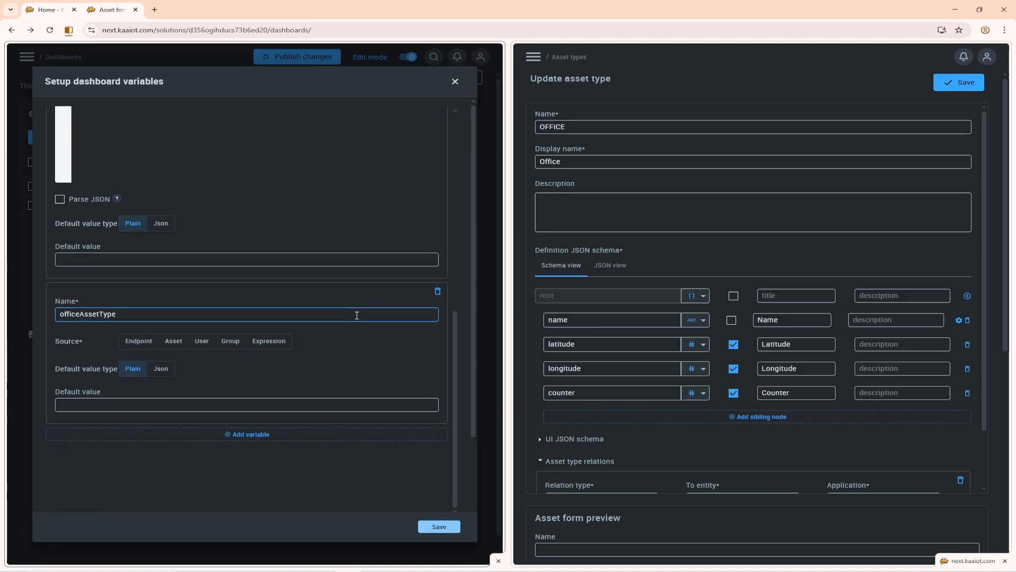
click(285, 344)
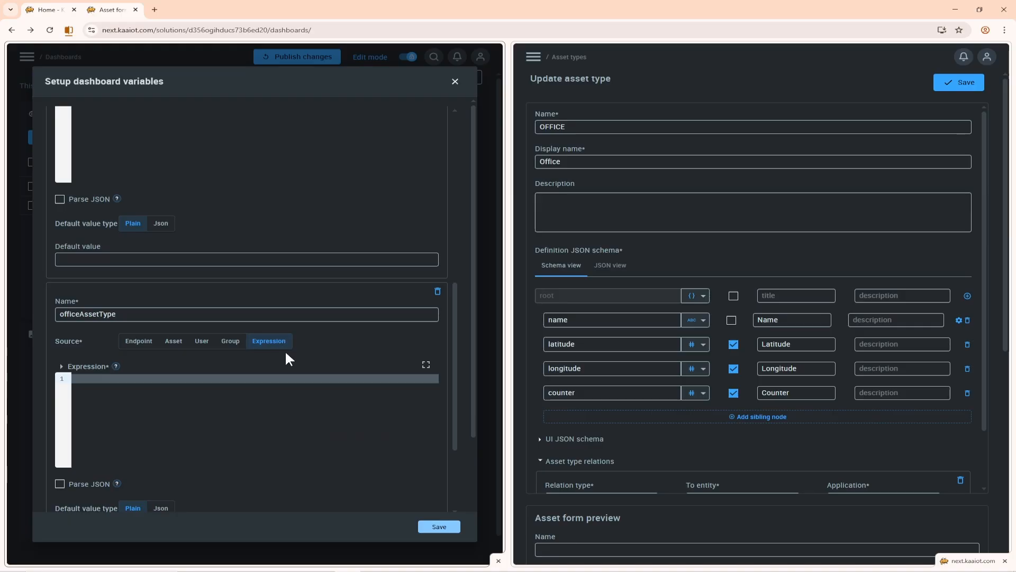
click(288, 379)
key(ctrl+v)
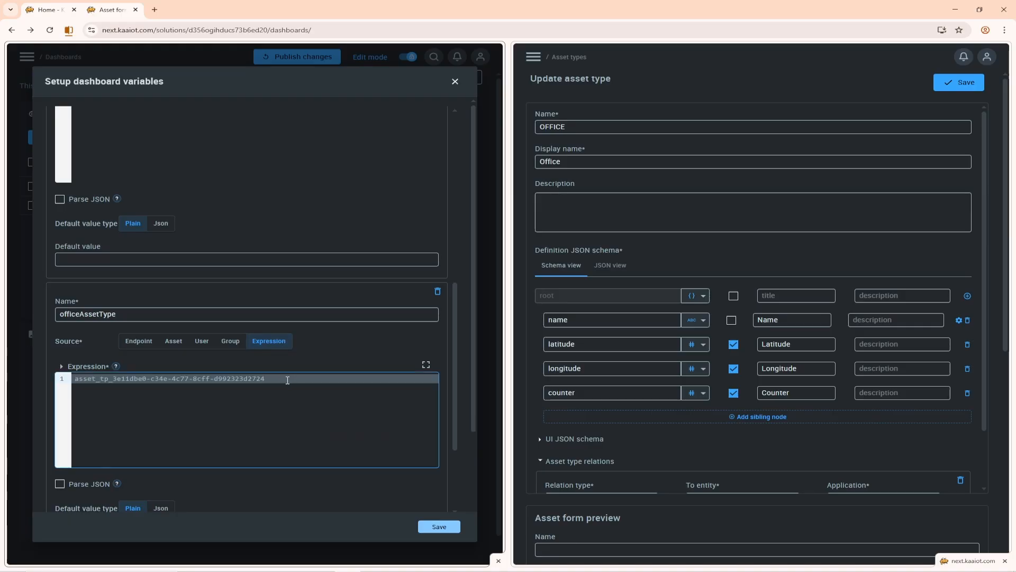
scroll(423, 469, down, 5)
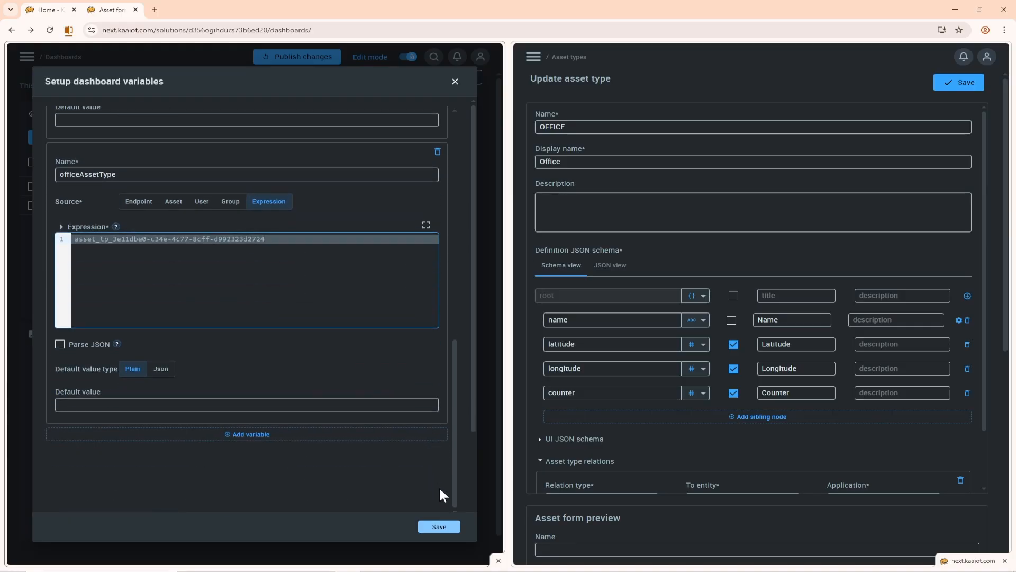
scroll(449, 479, down, 3)
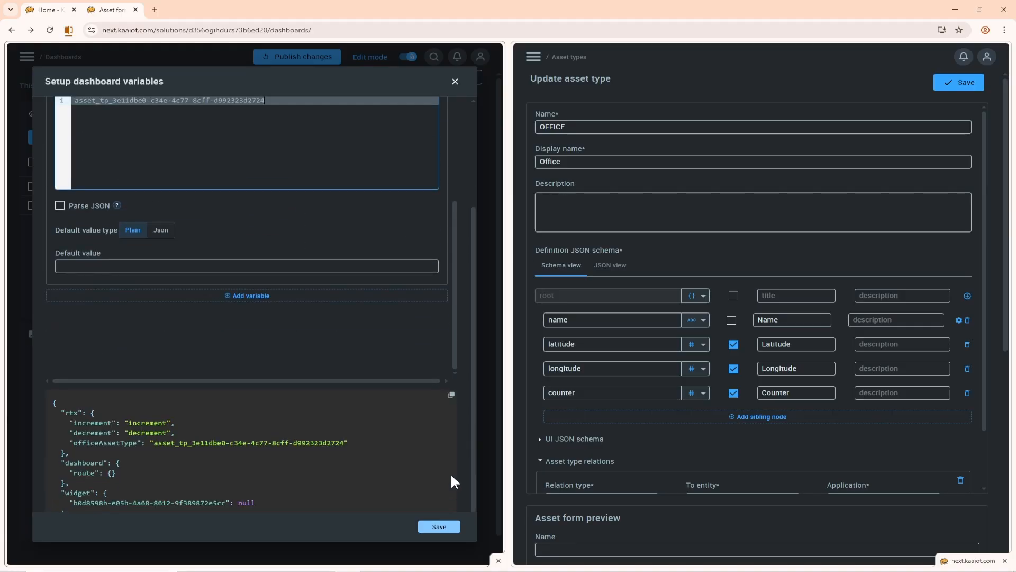
click(447, 526)
Step: Add a form value binding to the Add Office table action of Office List, with officeAssetType as the form value path
mouse_move(425, 186)
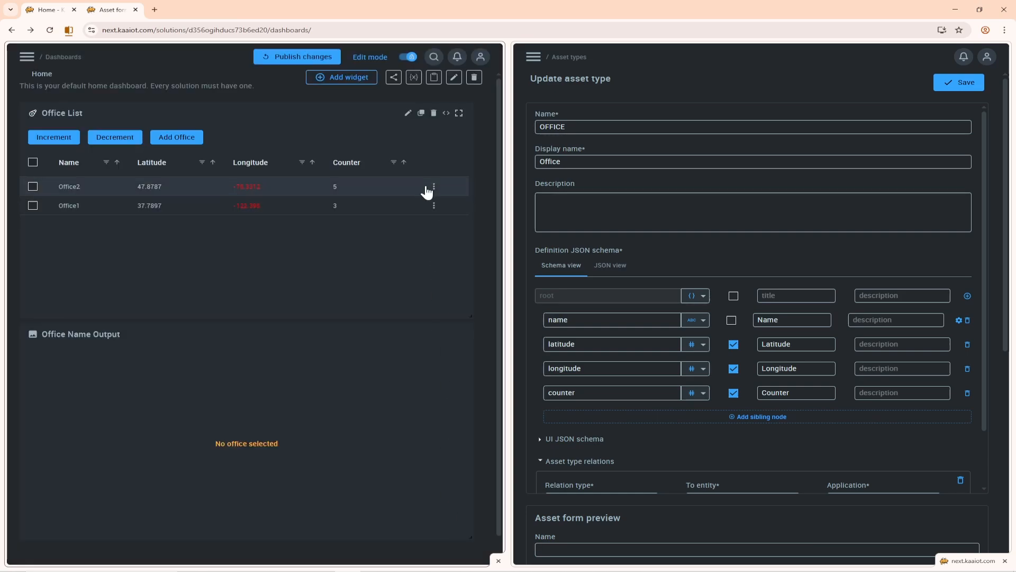
click(406, 113)
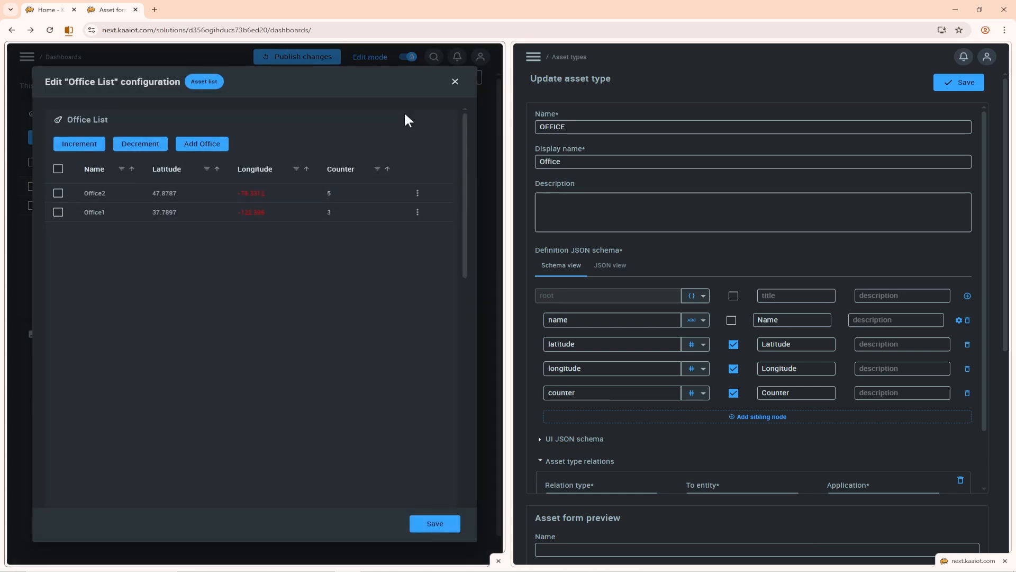
scroll(450, 180, down, 15)
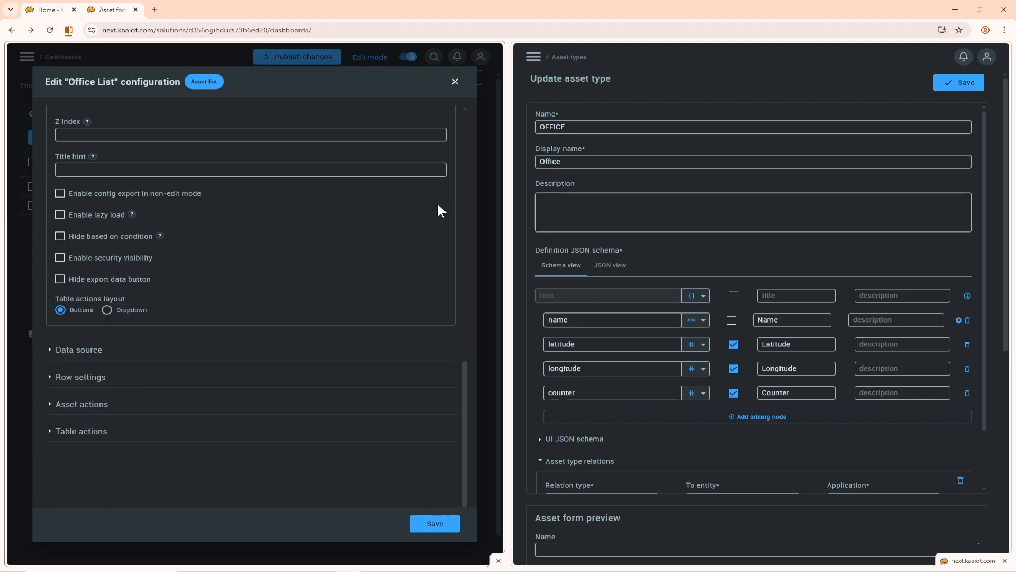
click(114, 426)
scroll(382, 427, down, 8)
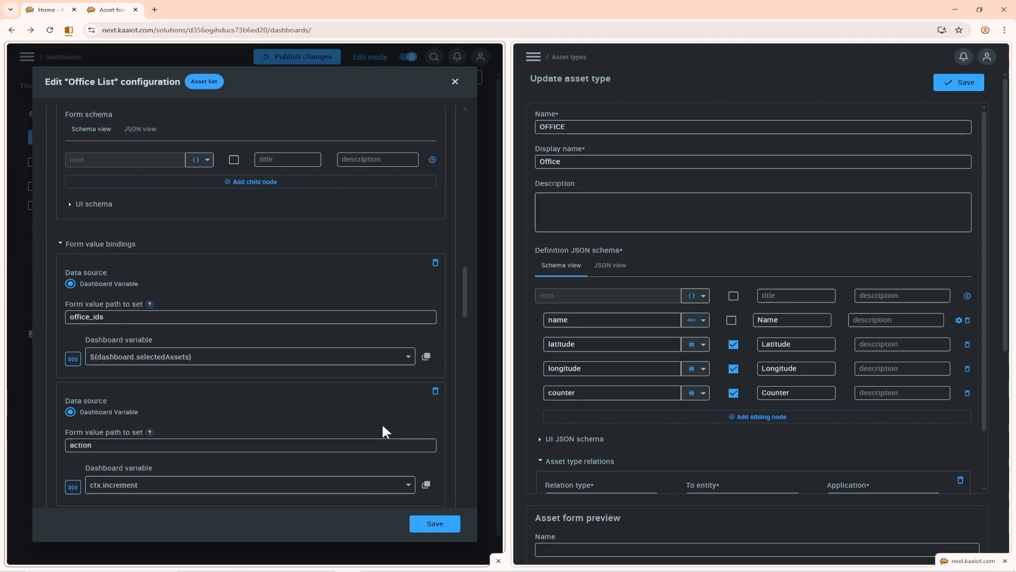
scroll(383, 426, down, 20)
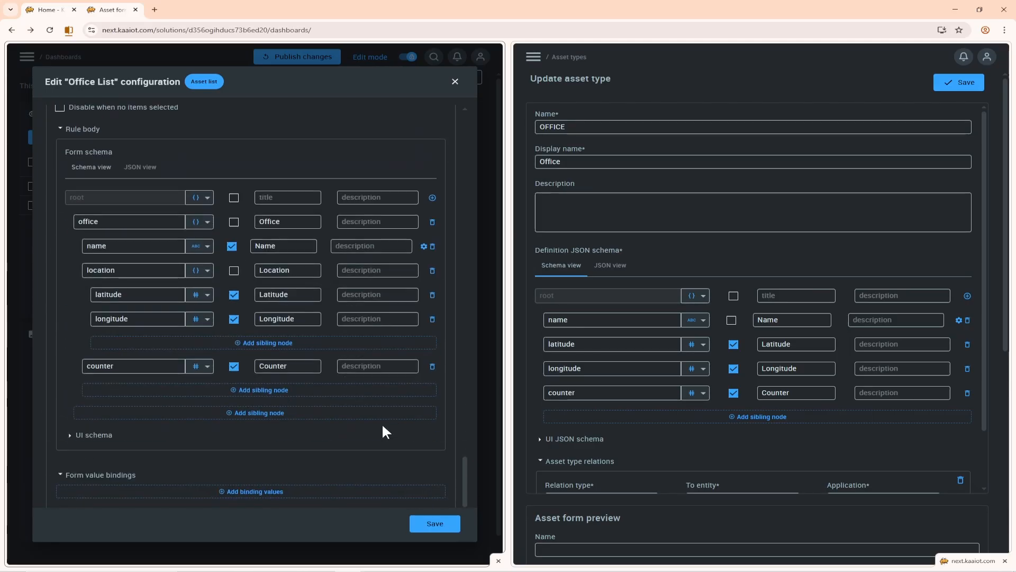
click(332, 397)
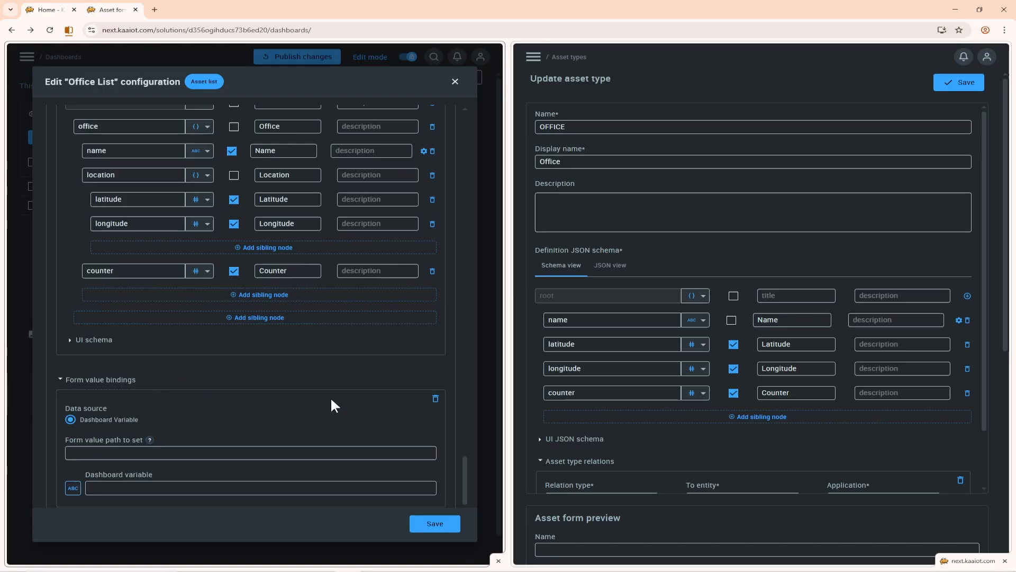
scroll(332, 403, down, 2)
click(339, 357)
text(officeAssetType)
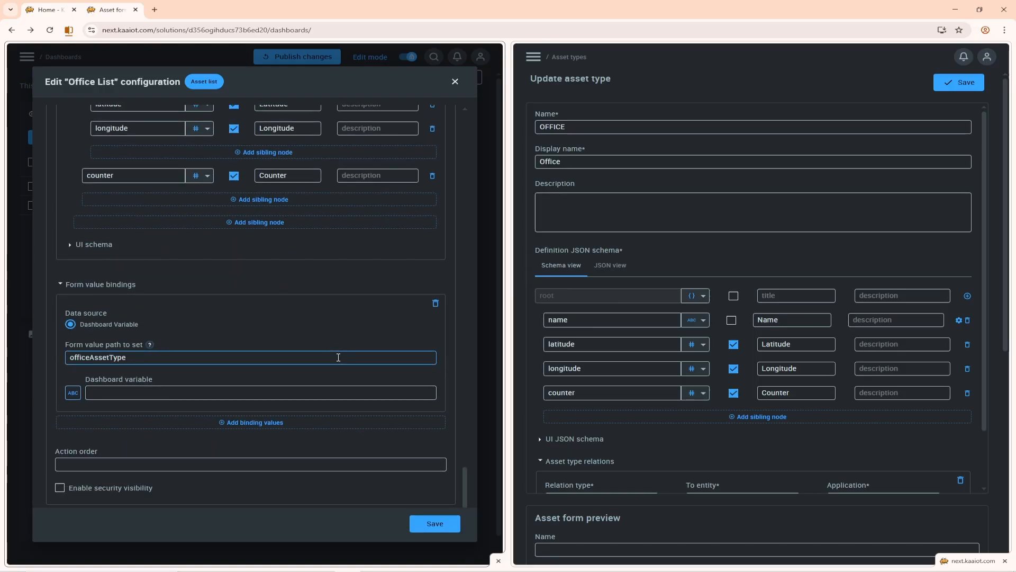
Step: Bind officeAssetType to the dashboard variable ctx.officeAssetType and save the Office List configuration
click(73, 393)
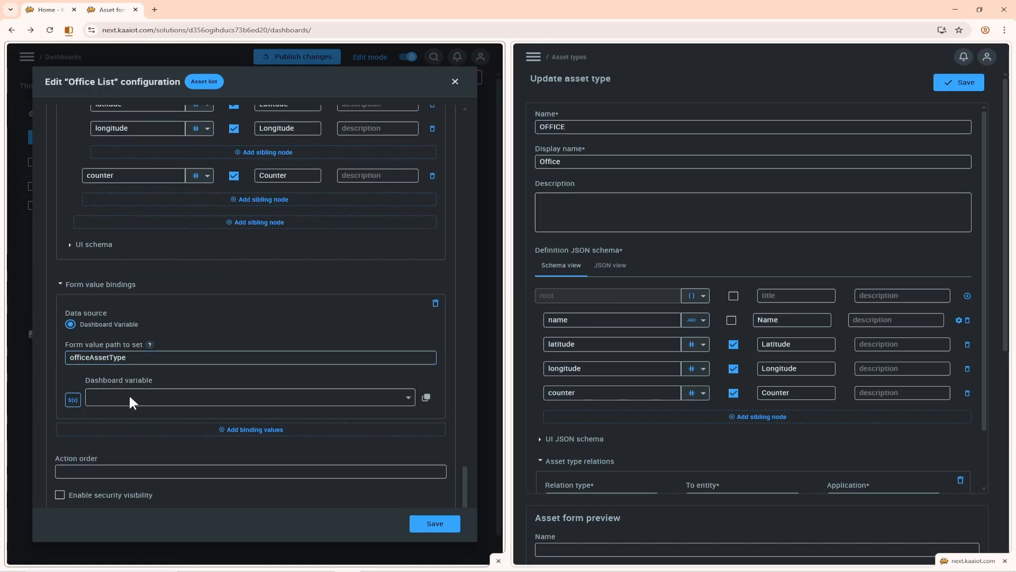
click(201, 398)
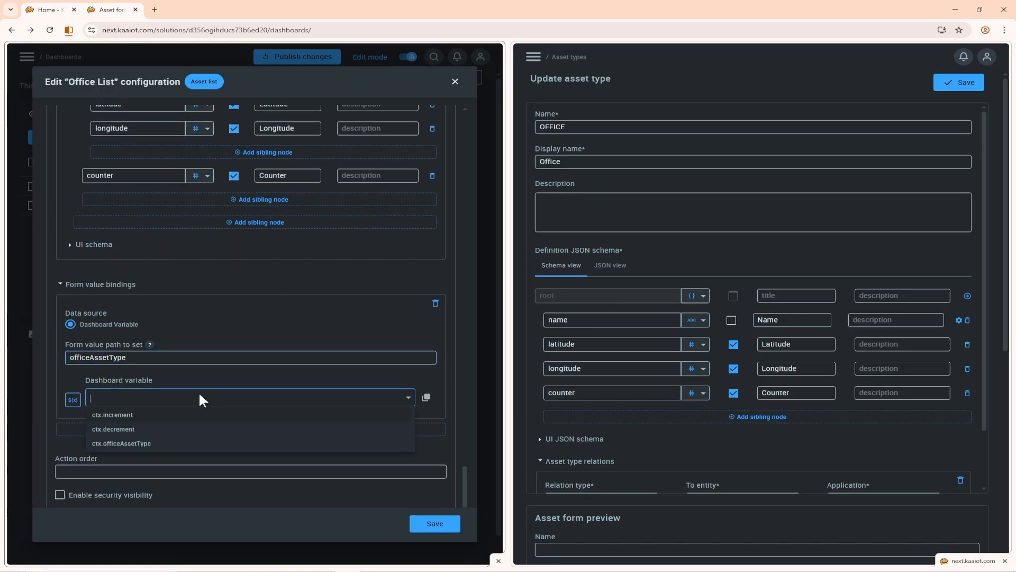
click(195, 443)
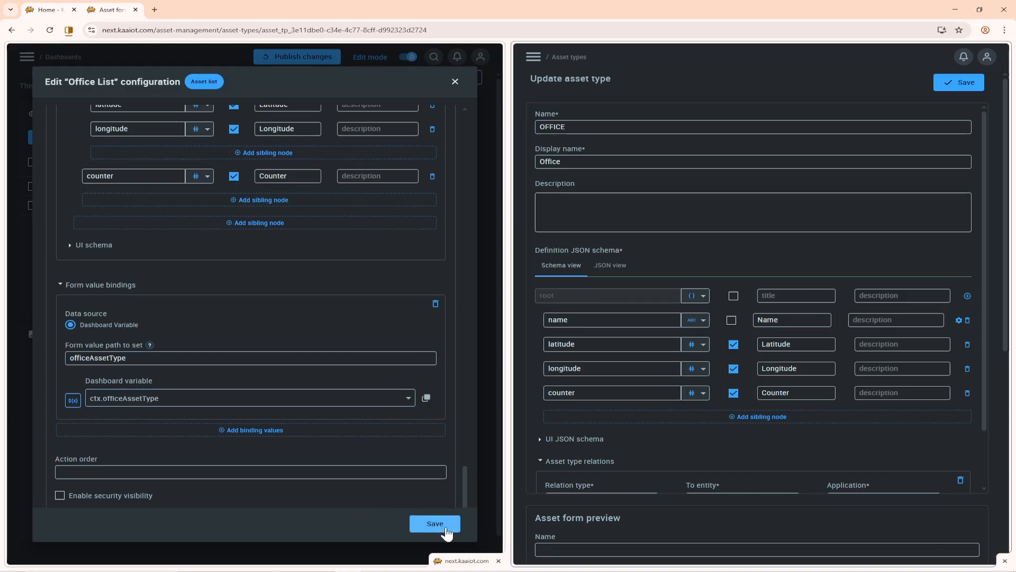
click(445, 526)
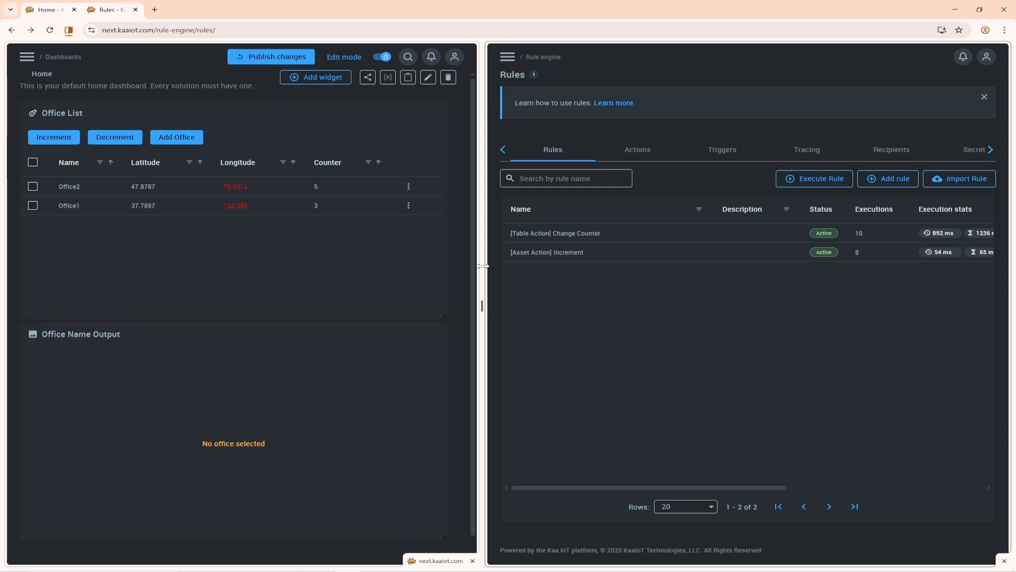
Step: Start a rule named "[Table Action] Add Office" and paste the asset creation script, which posts to /am/api/v1/assets, as its condition expression
click(885, 176)
click(771, 127)
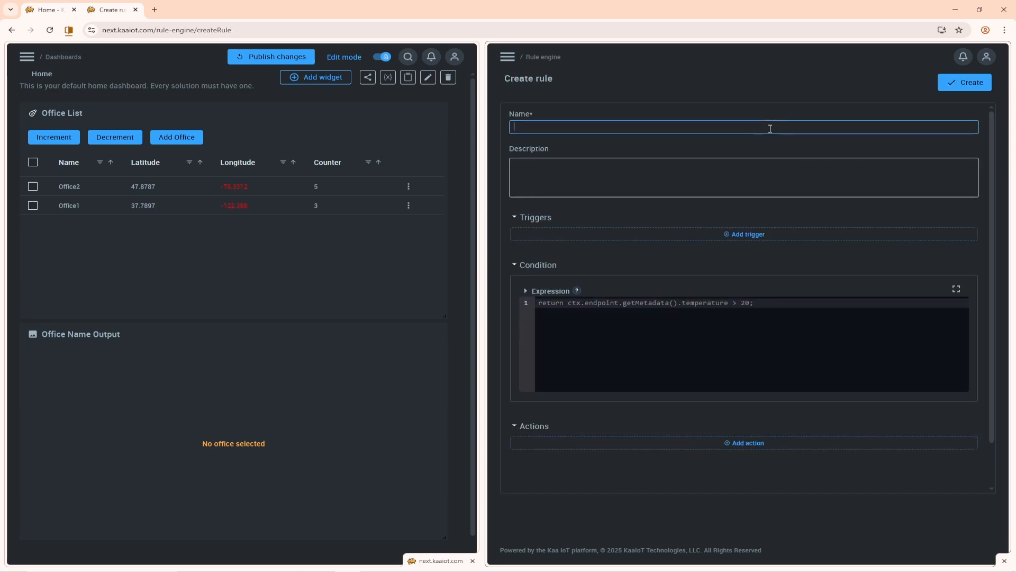
text([Table Action] Add Office)
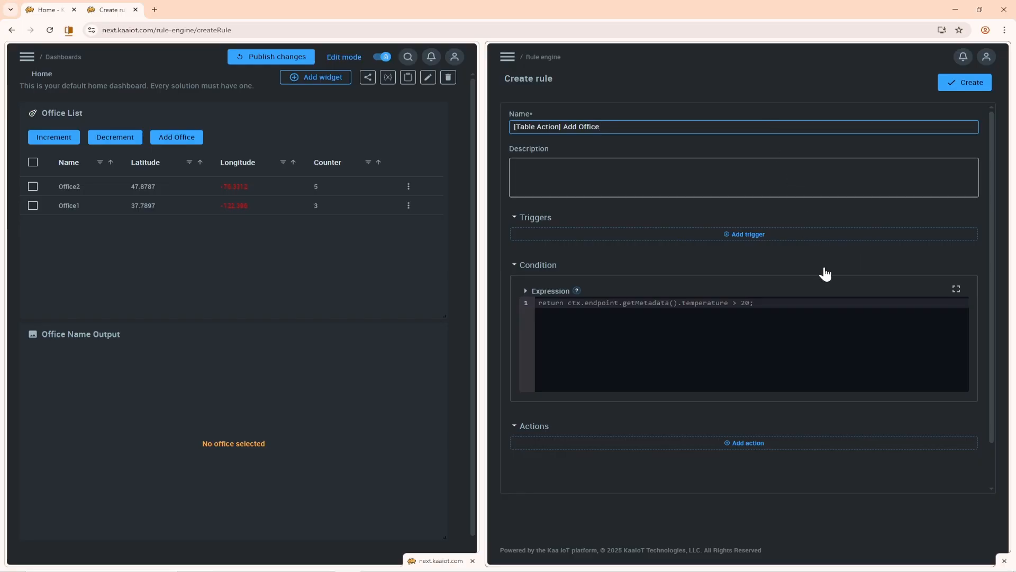
click(835, 300)
key(ctrl+a)
key(ctrl+v)
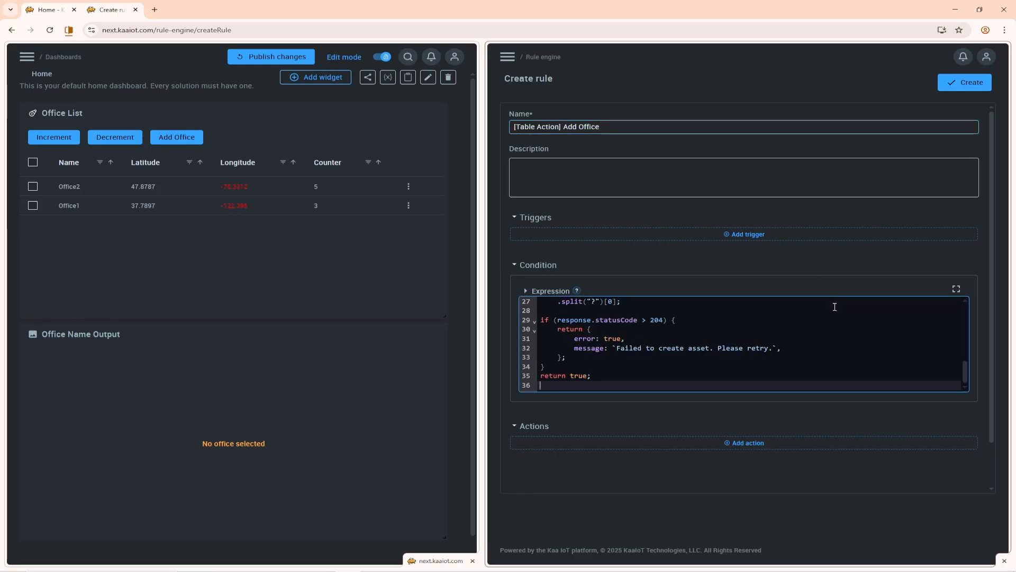
click(956, 289)
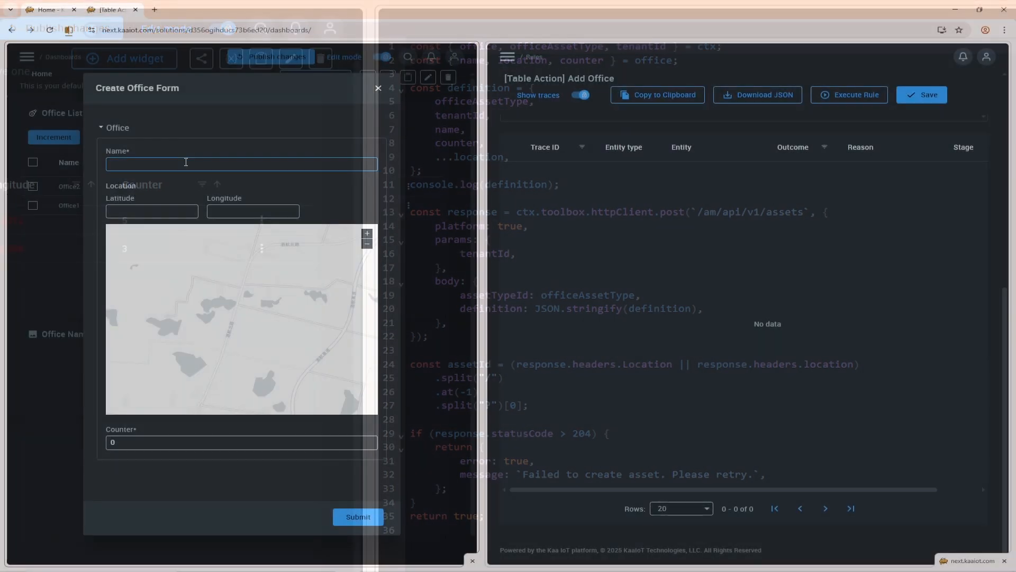
Step: Fill in the Create Office Form with name Office3, a location picked on the map and counter 5, and submit it
text(O)
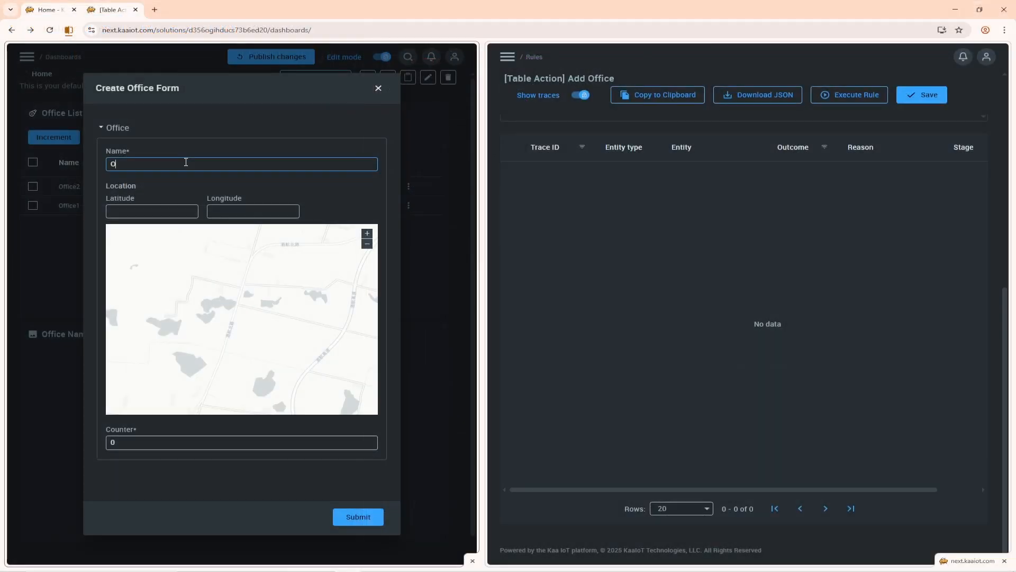
text(ffice 3)
click(237, 323)
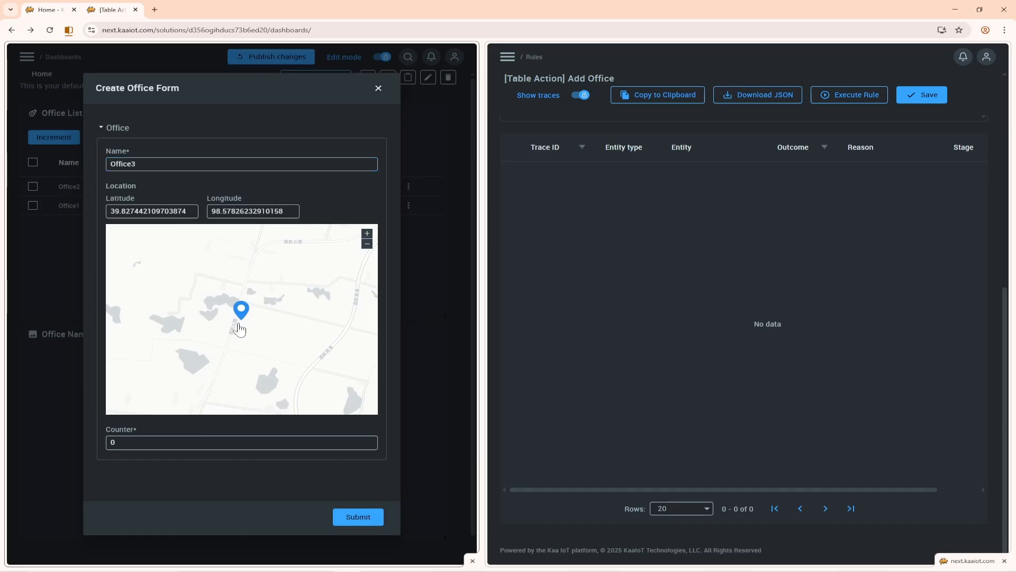
double_click(135, 442)
text(5)
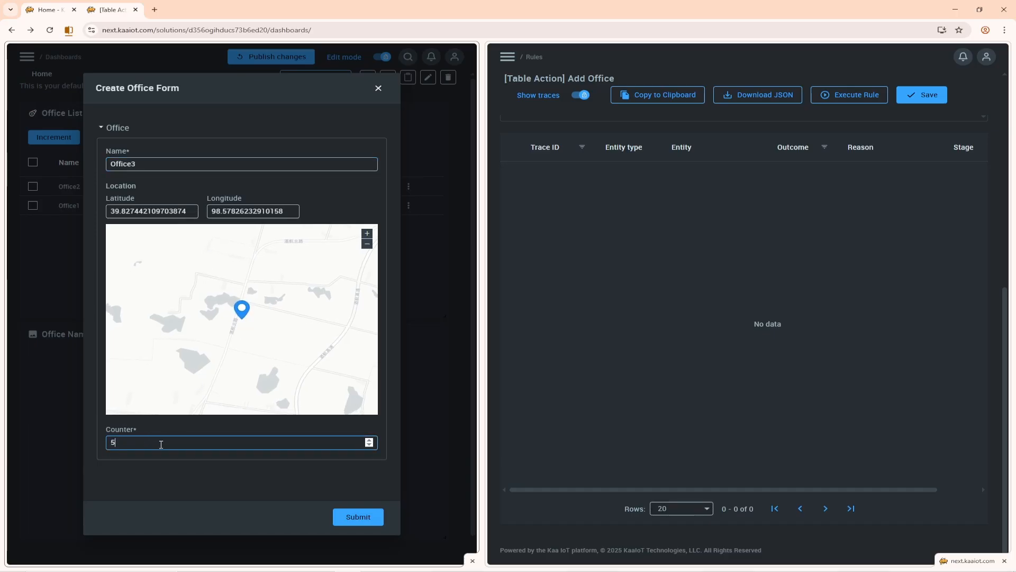
click(378, 522)
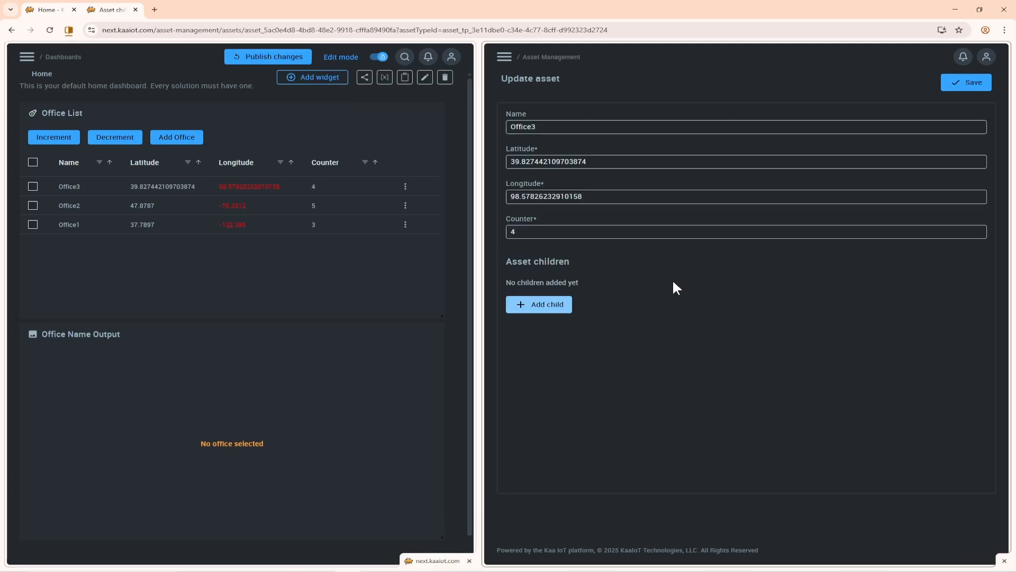
Step: Add a child of entity type Endpoint to the Office3 asset and choose sensor4 as its endpoint, without saving
click(559, 307)
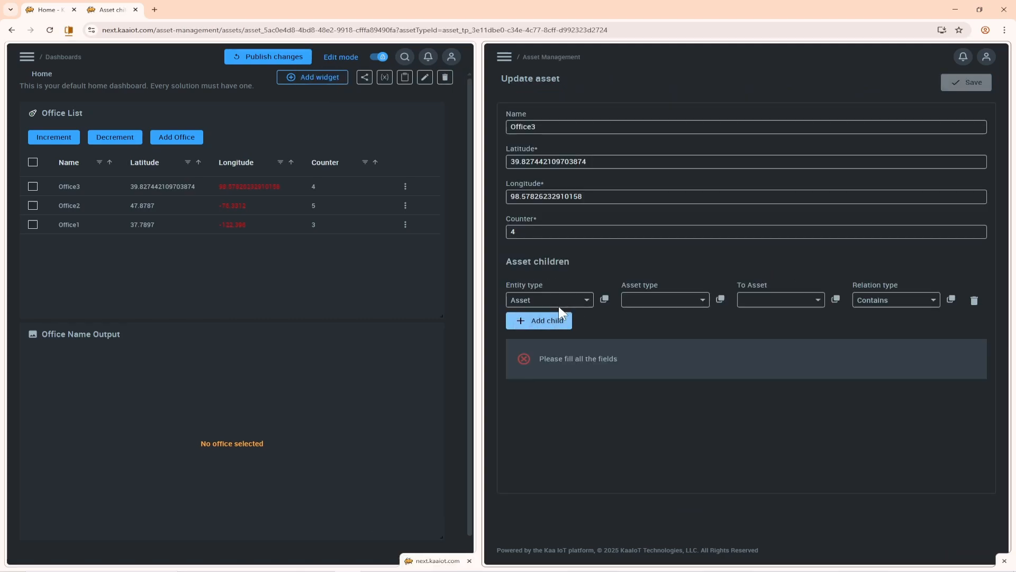
click(589, 301)
click(584, 333)
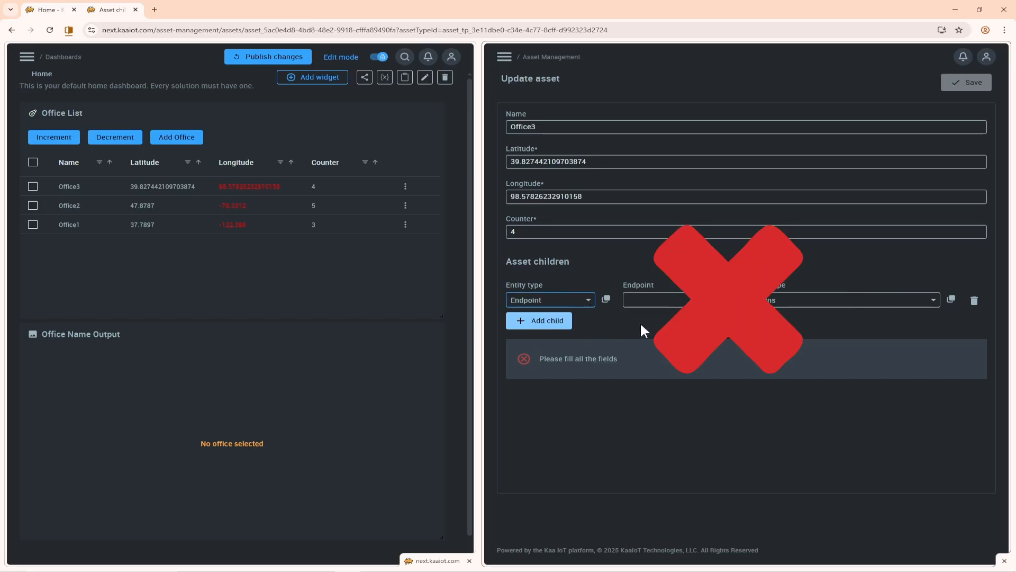
click(643, 300)
click(700, 360)
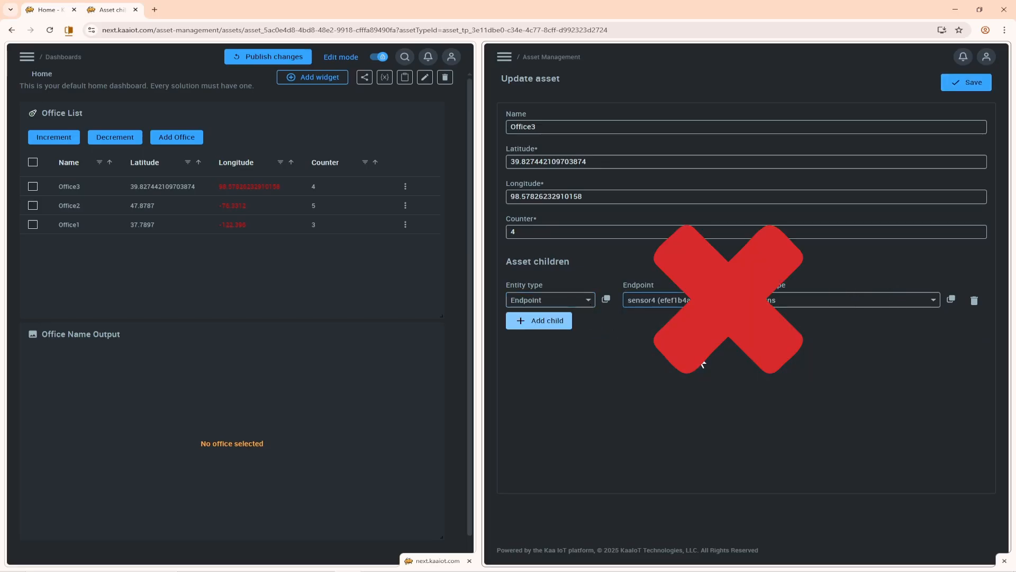
Step: Check the fields of the Create Office Form without submitting it, and close the asset page beside the dashboard
click(188, 137)
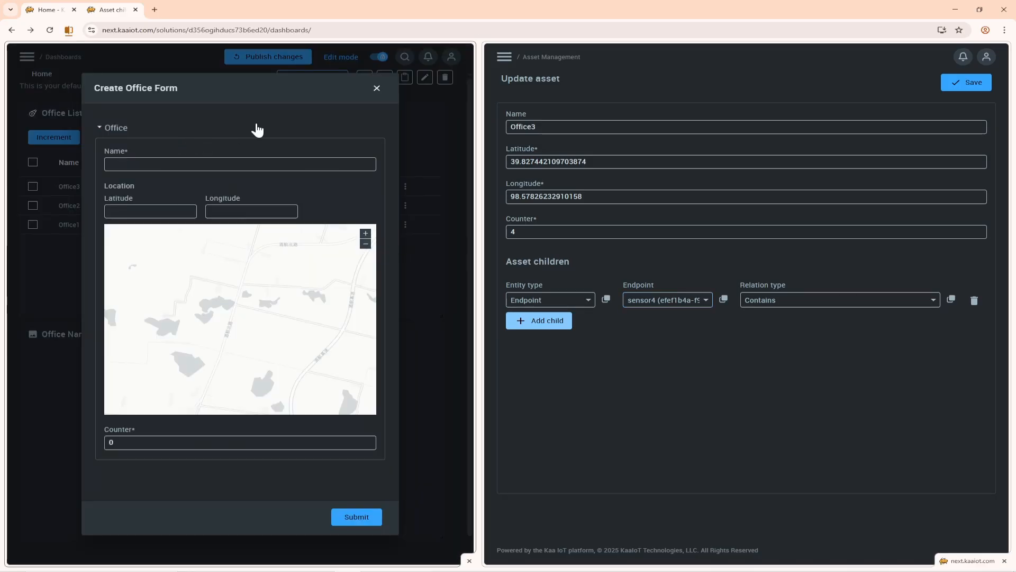
click(377, 88)
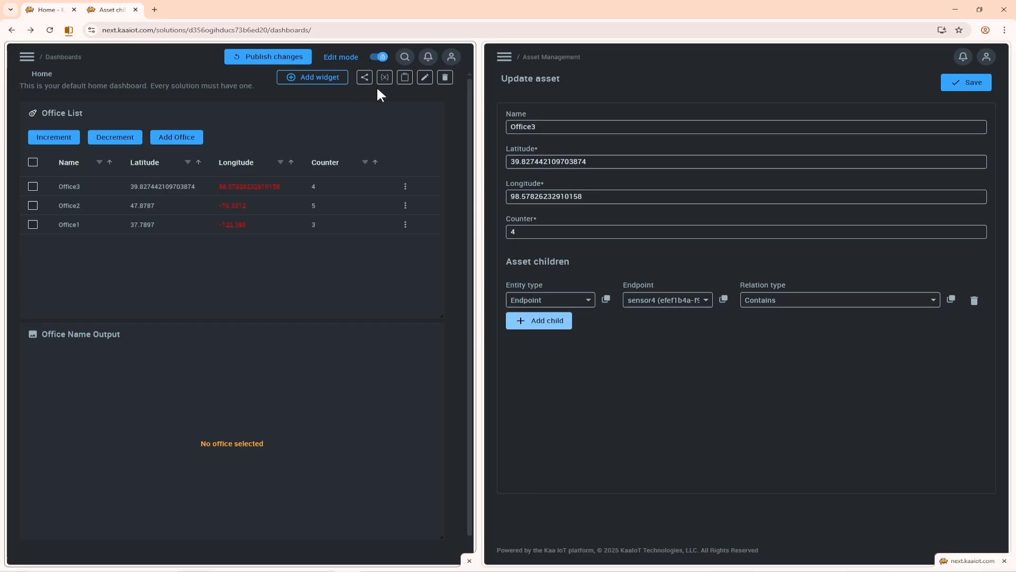
click(68, 31)
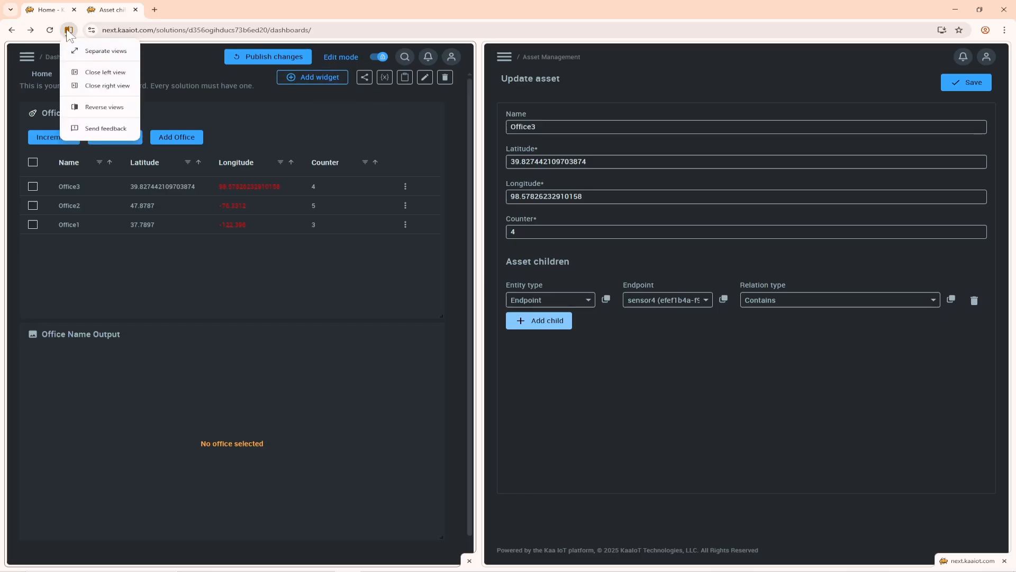
click(121, 86)
Step: Add a non-required field named sensors beside office in the form schema of Office List's Add Office action
mouse_move(574, 107)
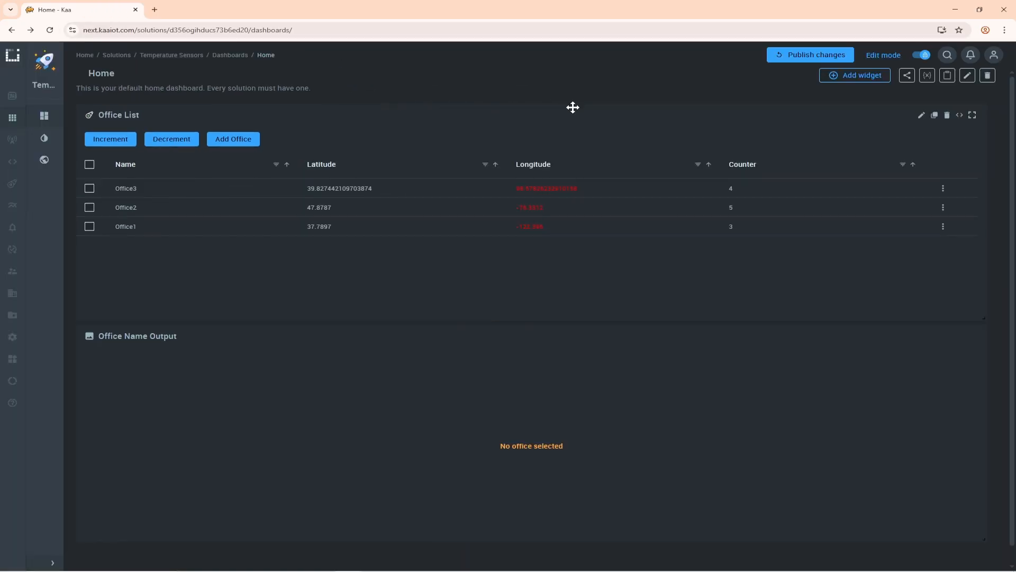
click(929, 117)
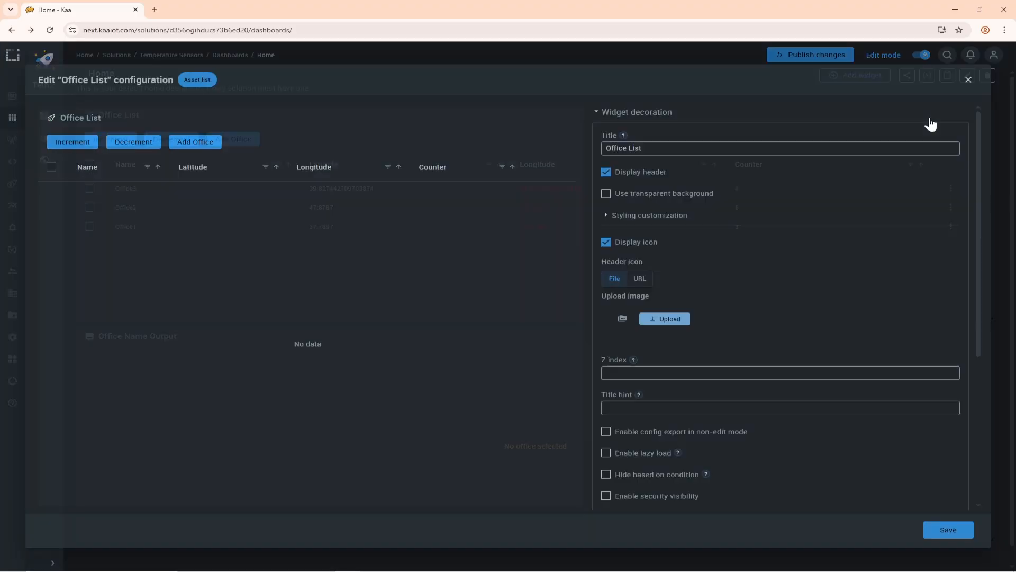
scroll(932, 125, down, 5)
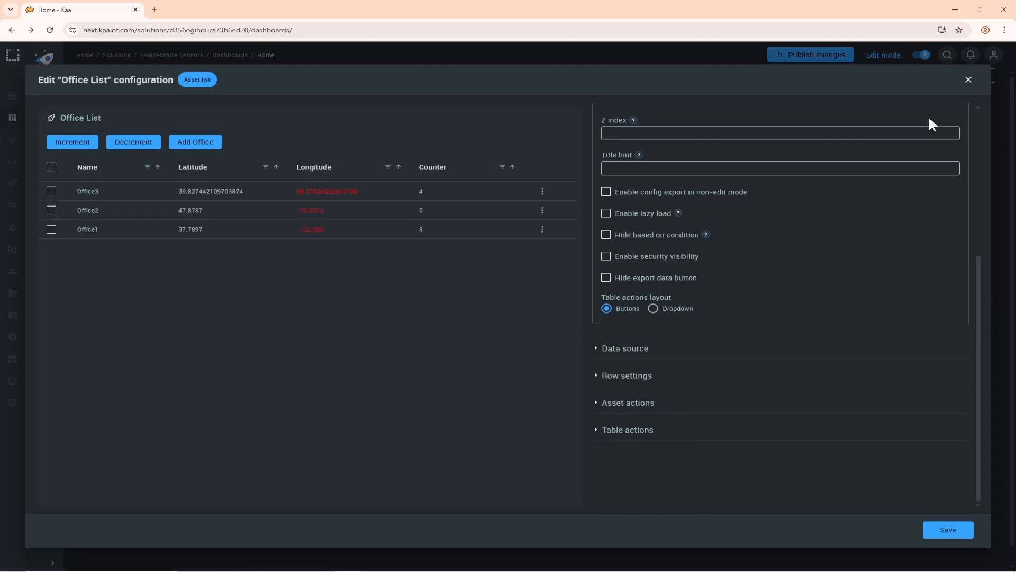
click(637, 430)
drag(973, 174, 990, 468)
scroll(893, 308, up, 4)
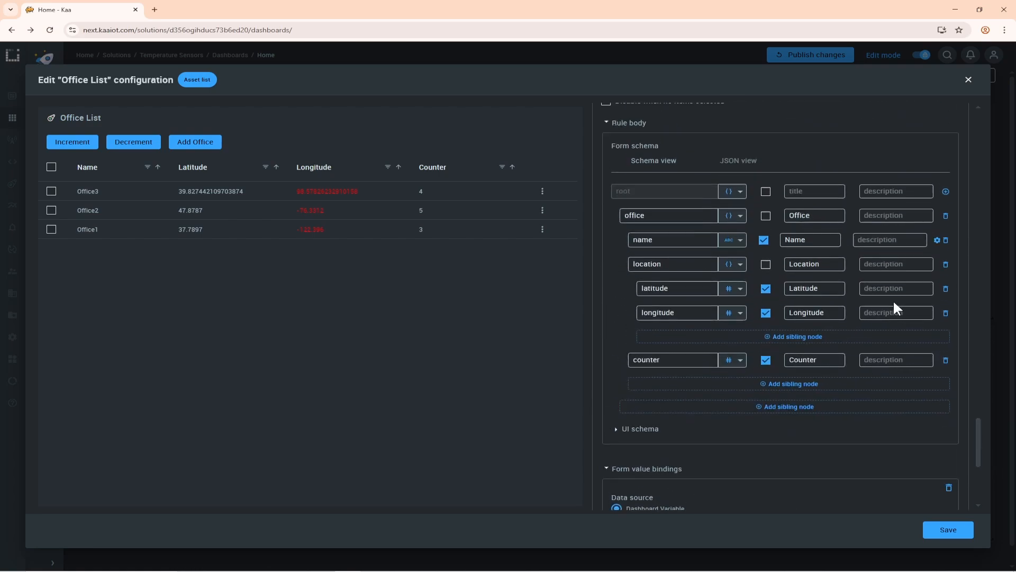
click(788, 406)
click(763, 407)
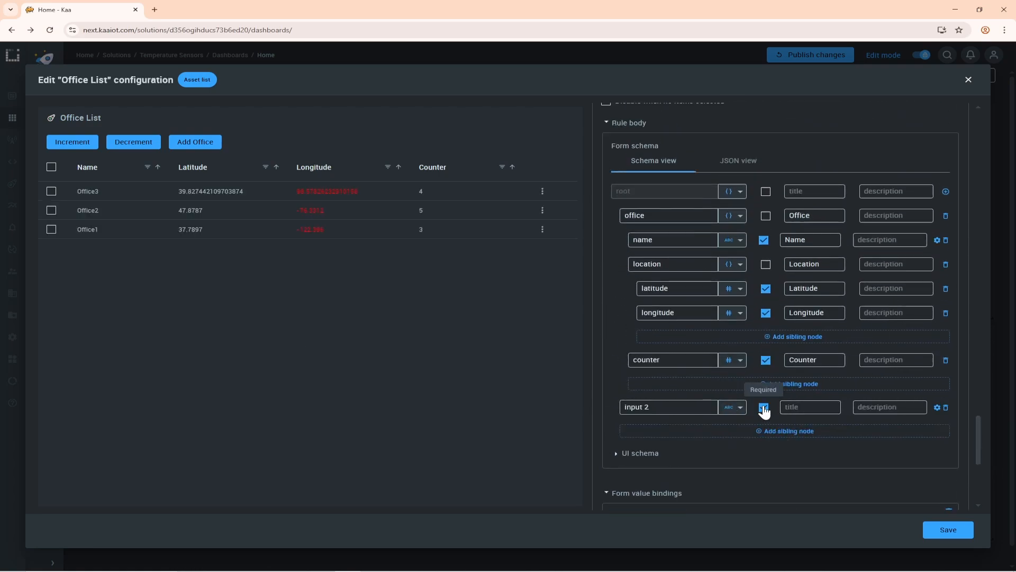
triple_click(697, 408)
text(sensors)
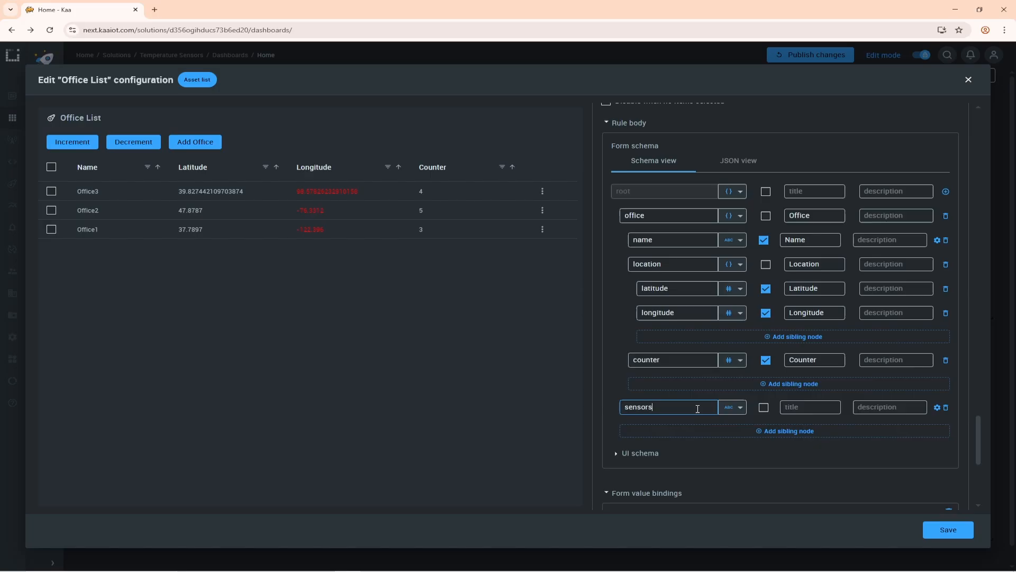
Step: Extend the form's UI schema with a lazy, multi-select SelectWidget for sensors that loads EPR endpoints, and locate its "[your-app-name]" placeholder
click(645, 452)
click(937, 454)
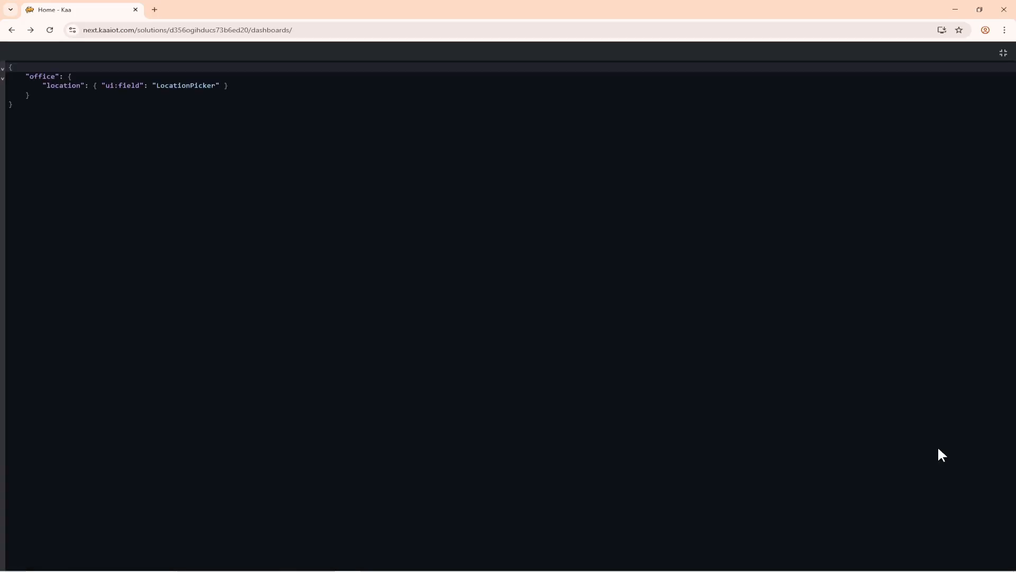
click(846, 375)
key(ctrl+a)
text({     "office": {         "location": { "ui:field": "LocationPicker" }     },     "sensors": {         "ui:widget": "SelectWidget",         "ui:options": {             "lazy": true,             "multi": true,             "transformation": {                 "dataset": {                     "endpoints": {                         "name": "endpoints",                         "sourceName": "endpoints",                         "params": {                             "serviceName": "EPR",                             "appName": "[your-app-name]",                             "withMetadata": true                         }                     }                 },                 "select": {                     "endpointIds": {                         "type": "JSONPath",                         "value": "$.endpoints.*.endpointId"                     },                     "endpointsDisplayNames": {                         "type": "JSONPath",                         "value": "$.endpoints.*.metadata.name"                     }                 },                 "updates": [                     {                         "attribute": "enum",                         "value": "${endpointIds}"                     },                     {                         "attribute": "enumNames",                         "value": "${endpointsDisplayNames}"                     }                 ]             }         }     } })
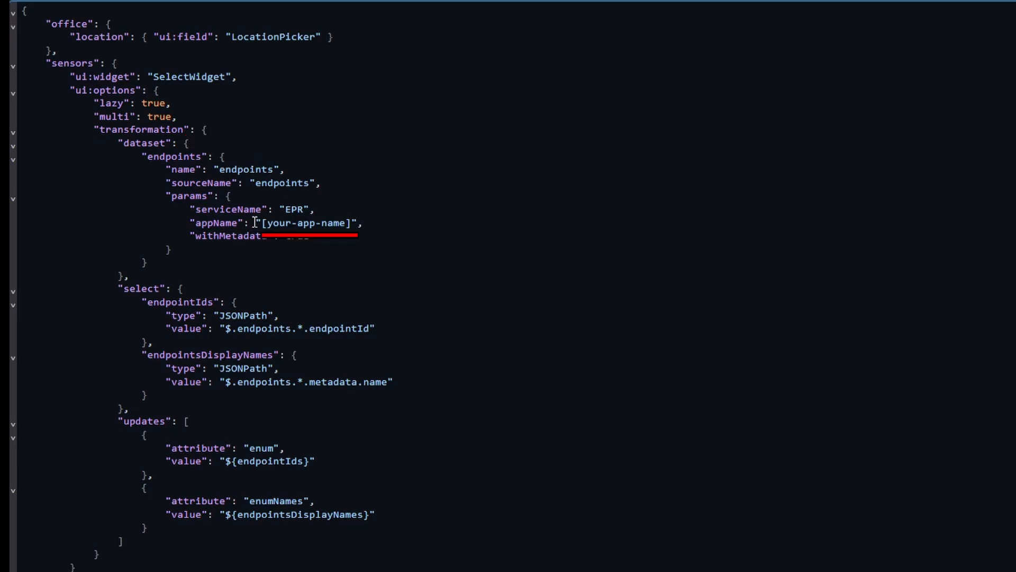
drag(259, 222, 354, 221)
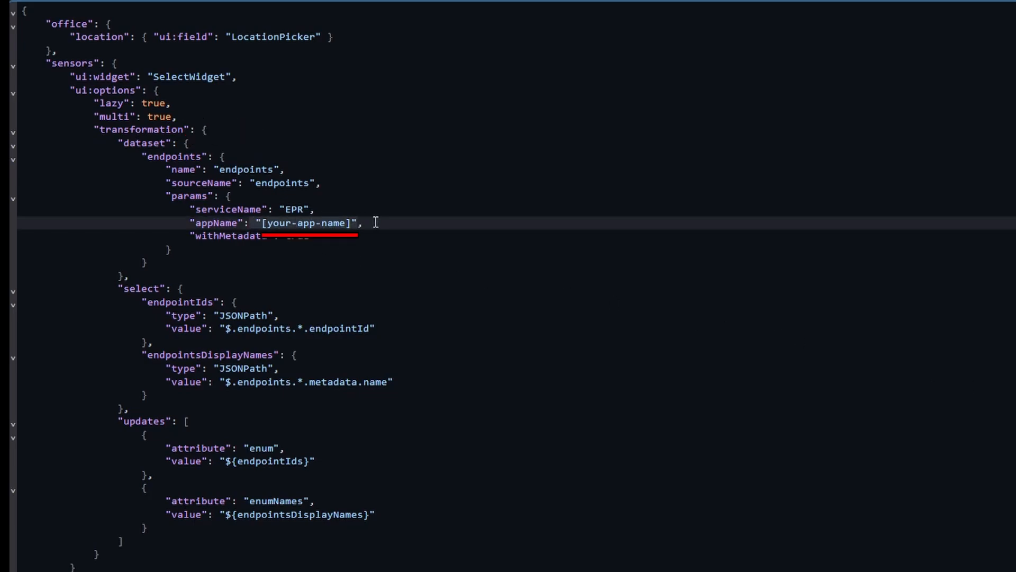
click(376, 222)
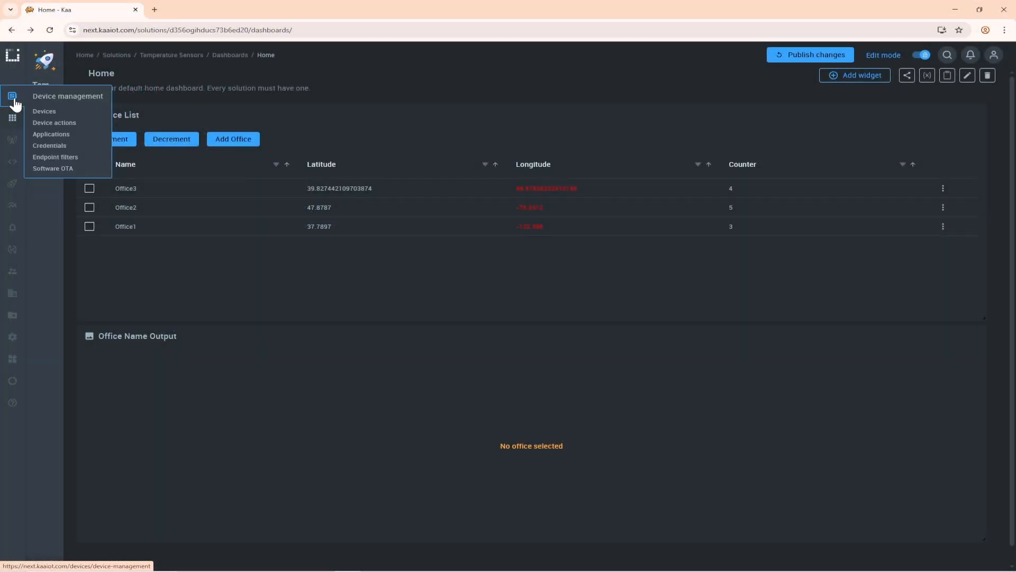
Step: Open the Applications page in split view and replace the "[your-app-name]" placeholder in the UI schema with the copied Temperature Sensors application name
right_click(64, 134)
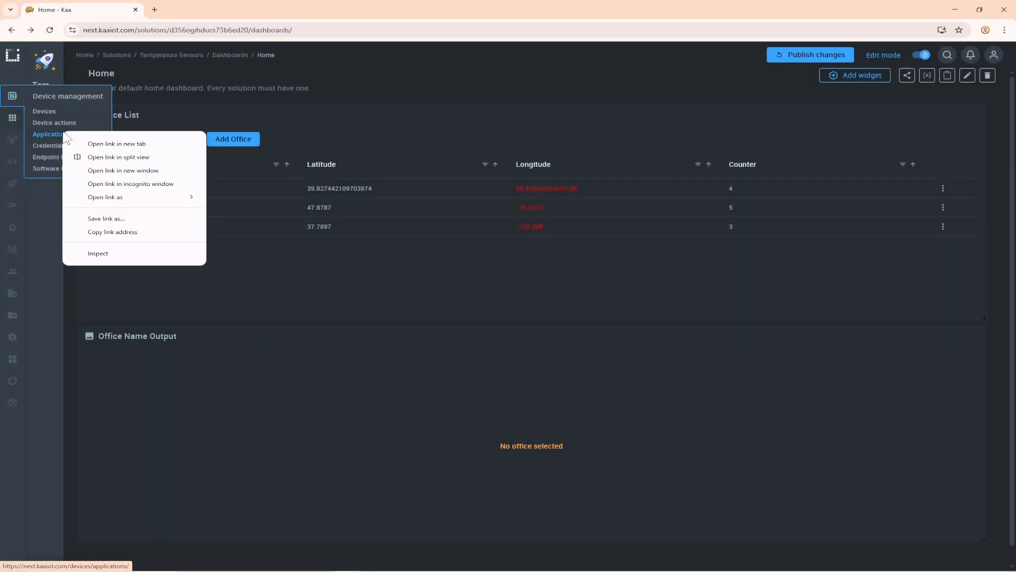
click(95, 158)
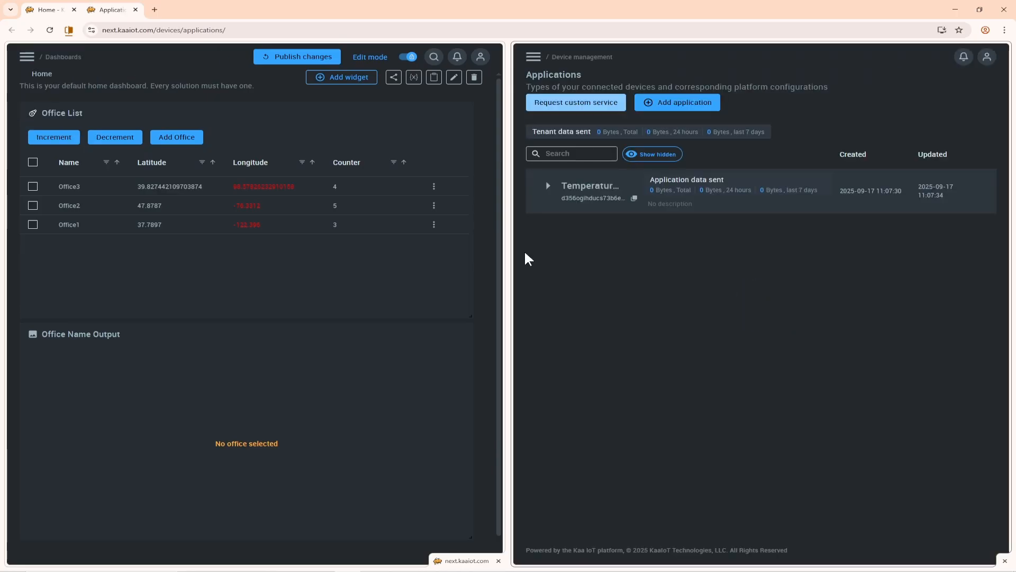
click(629, 195)
click(632, 199)
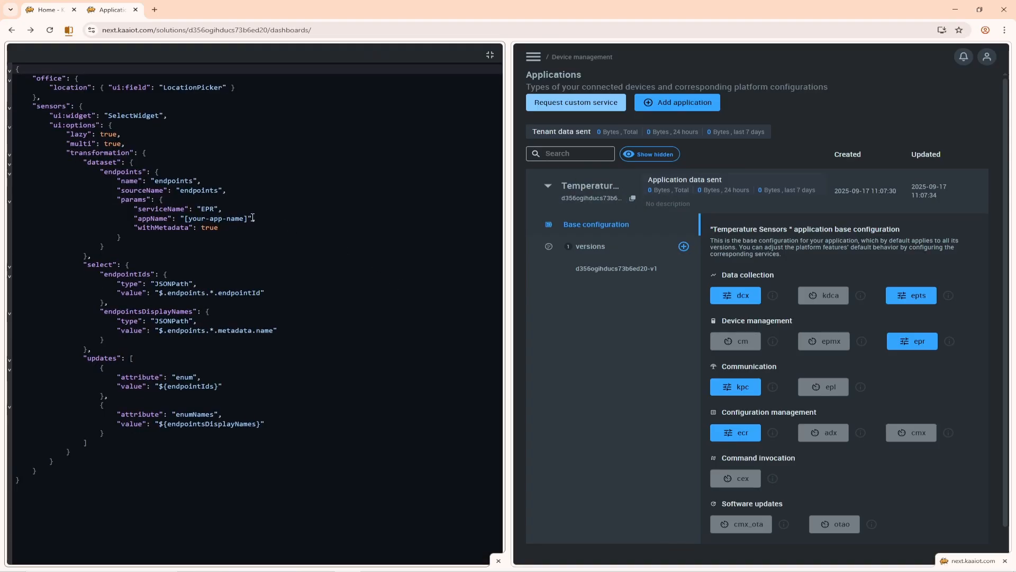
drag(184, 217, 250, 218)
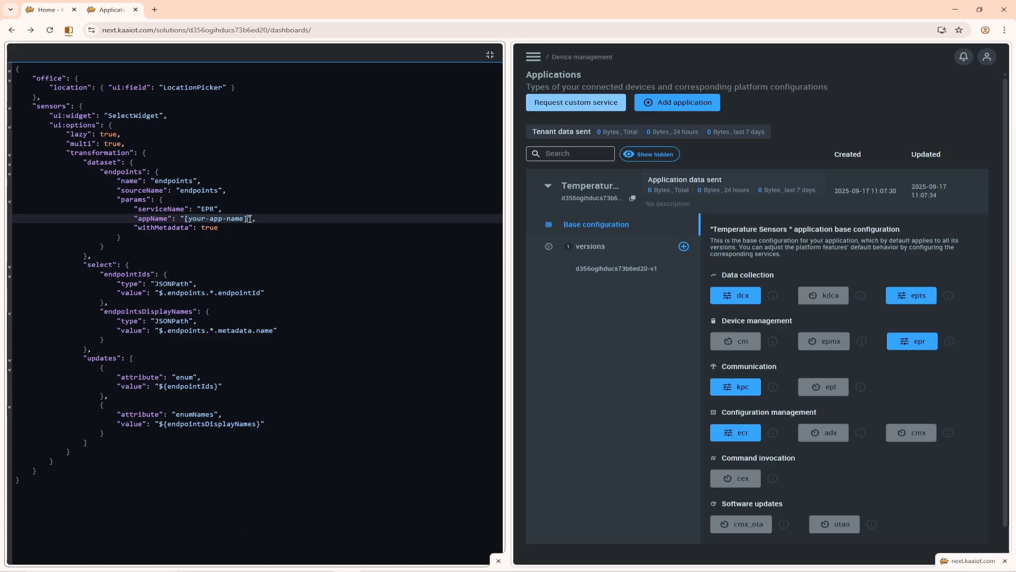
key(ctrl+v)
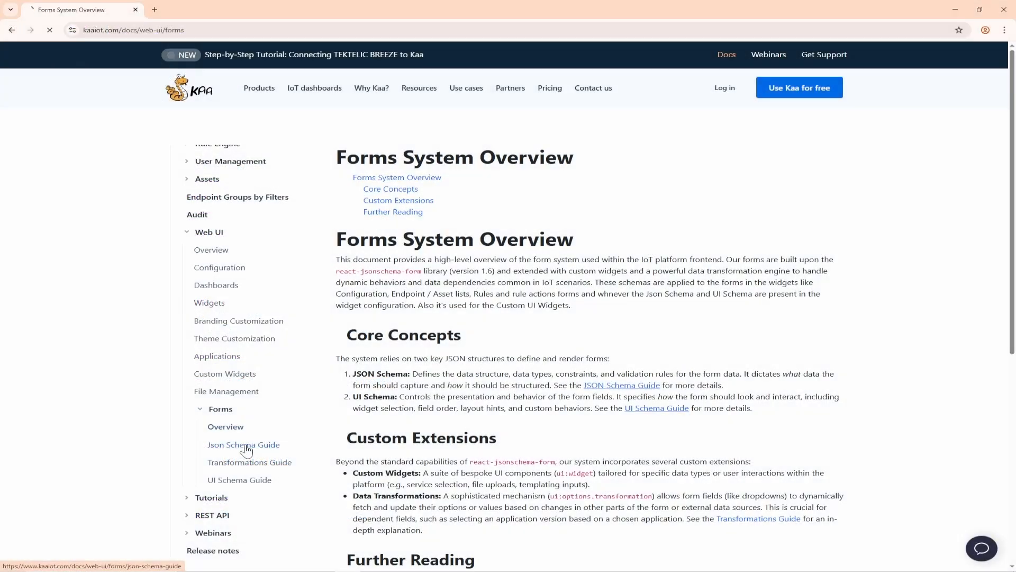
Step: Look through the Json Schema Guide and the Transformations Guide in the Kaa forms documentation
click(212, 443)
scroll(485, 366, down, 20)
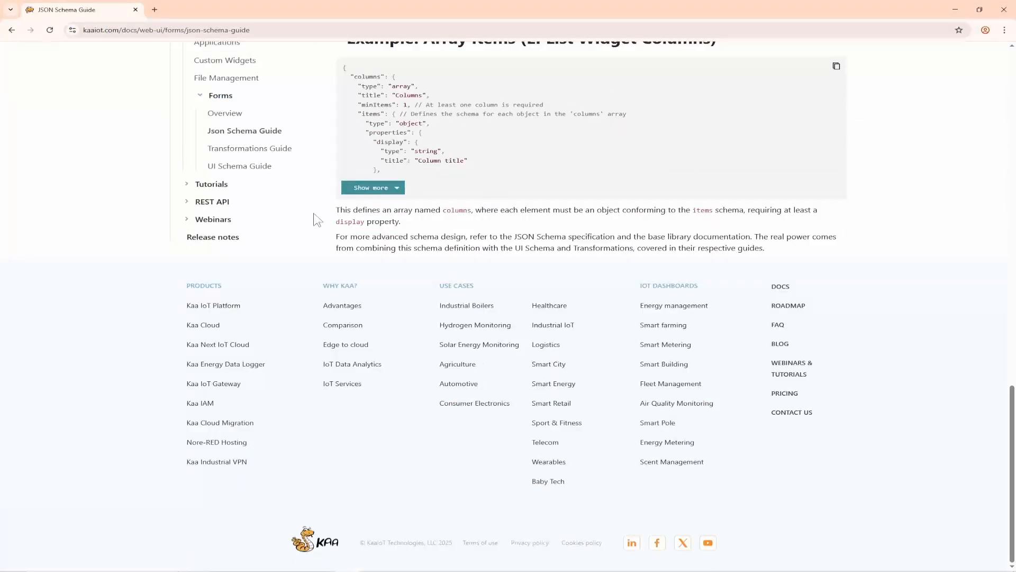
click(267, 150)
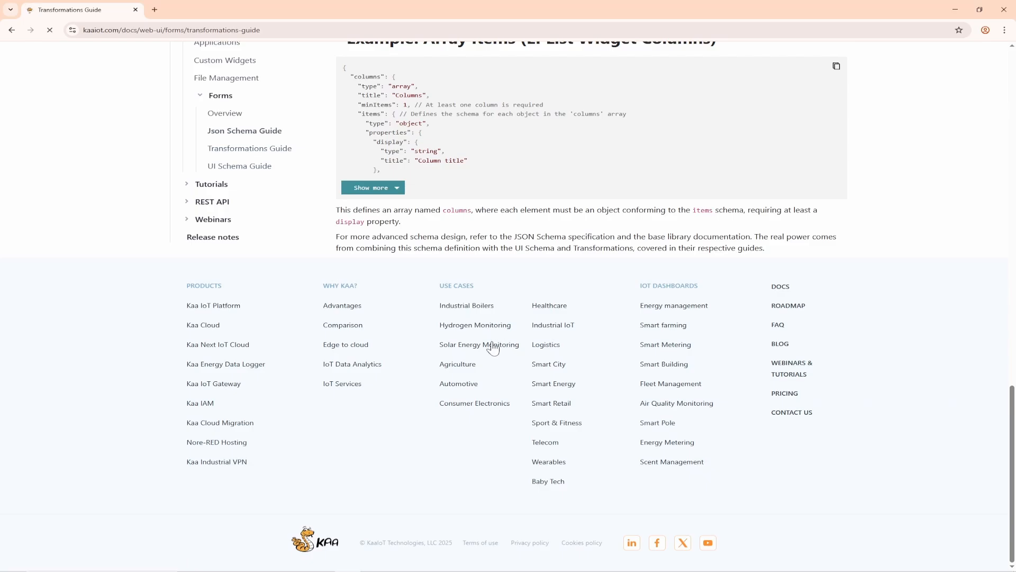
scroll(492, 347, down, 6)
scroll(492, 346, down, 15)
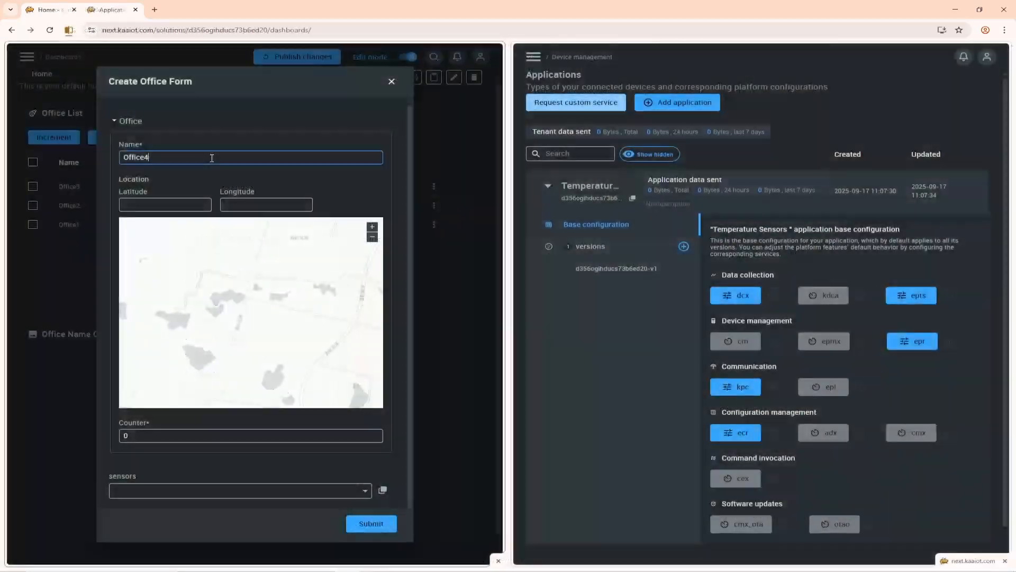
Step: In the Create Office Form for Office4, set the location on the map and select sensor2 and sensor5 as sensors
click(264, 323)
click(297, 486)
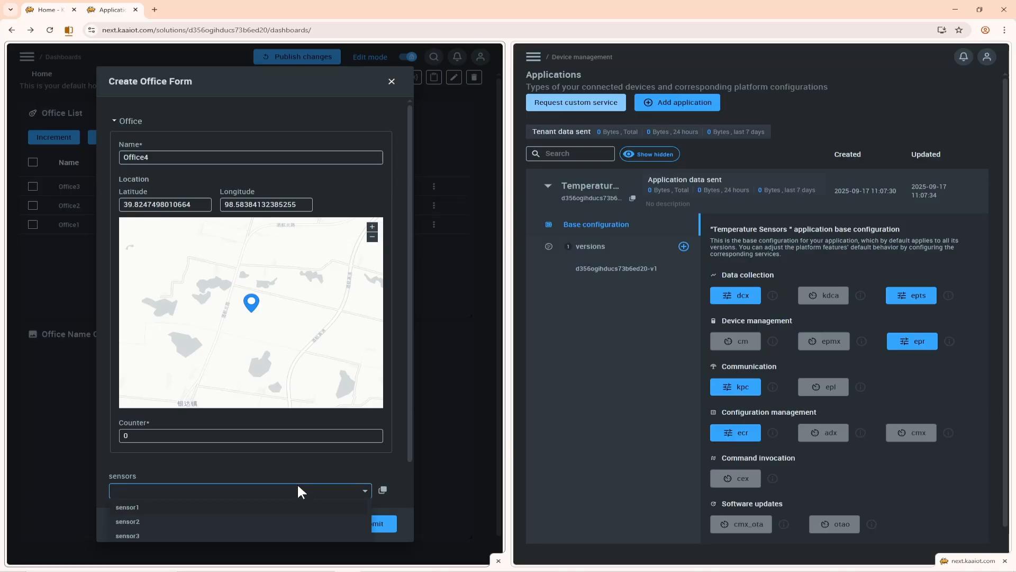
click(289, 476)
click(290, 476)
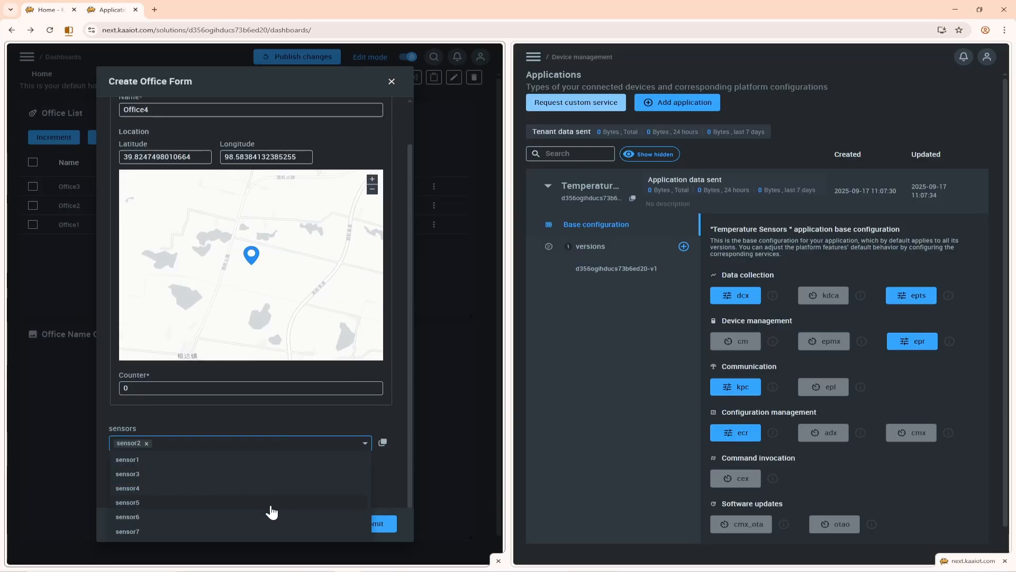
click(272, 506)
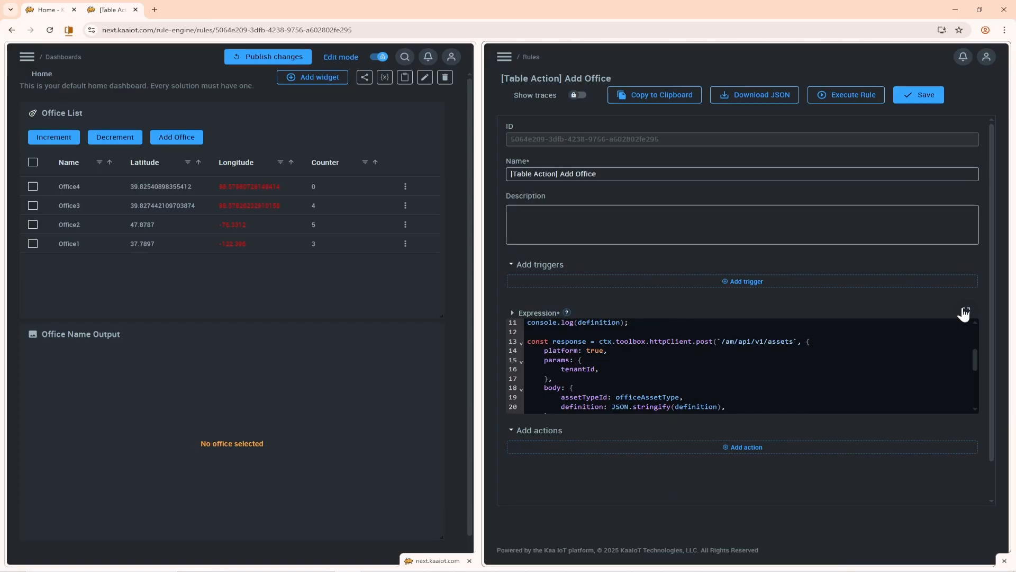
Step: Replace the Add Office rule's expression with code that creates the office and links its sensors, and examine its setRelation and deleteAsset functions
click(966, 314)
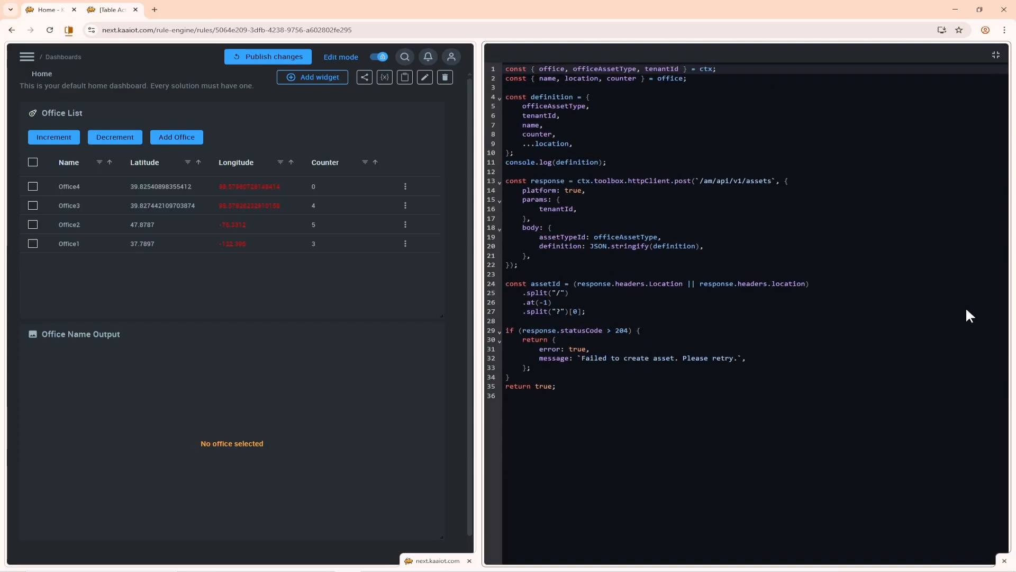
click(956, 303)
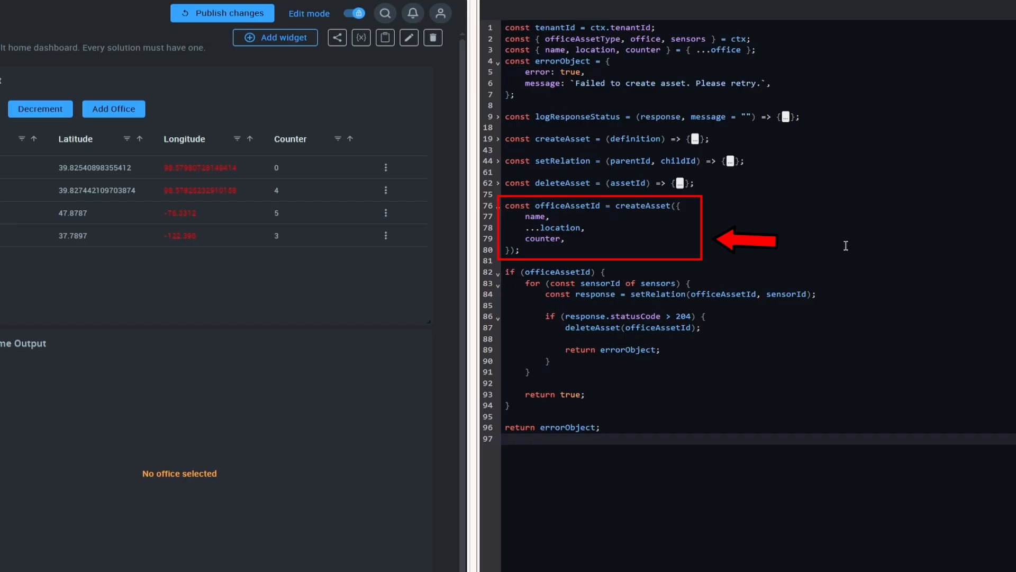
click(730, 161)
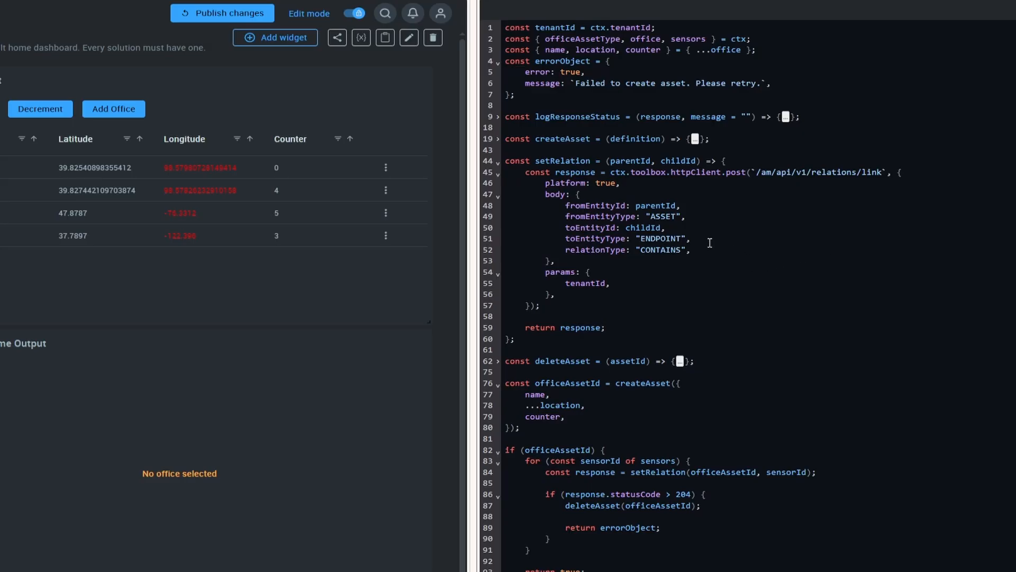
click(497, 161)
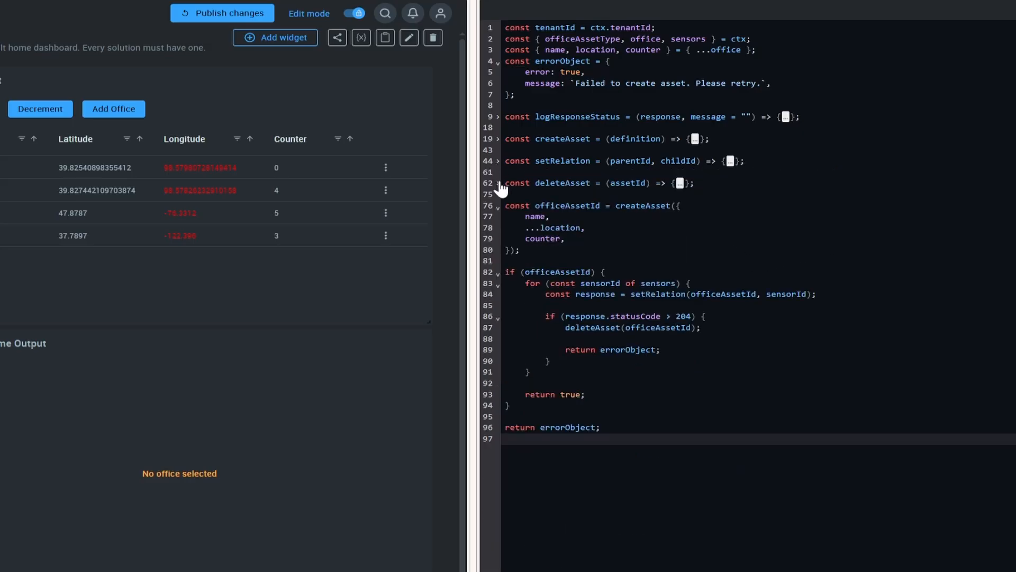
click(498, 184)
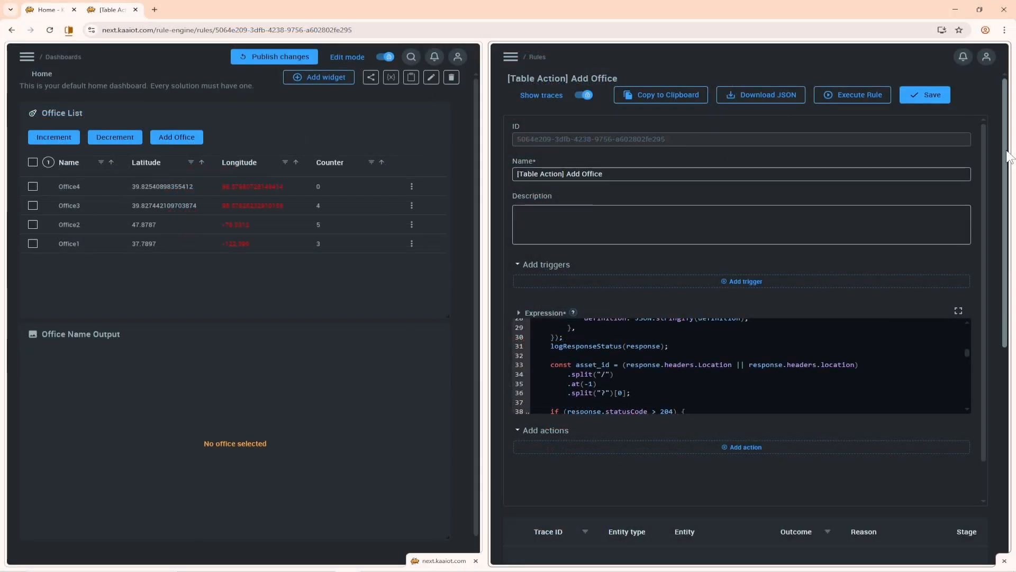
Step: Start a new office named Office5 with the Add Office action and place it on the map at about latitude 39.841, longitude 98.568
scroll(1006, 163, down, 3)
scroll(1007, 163, down, 2)
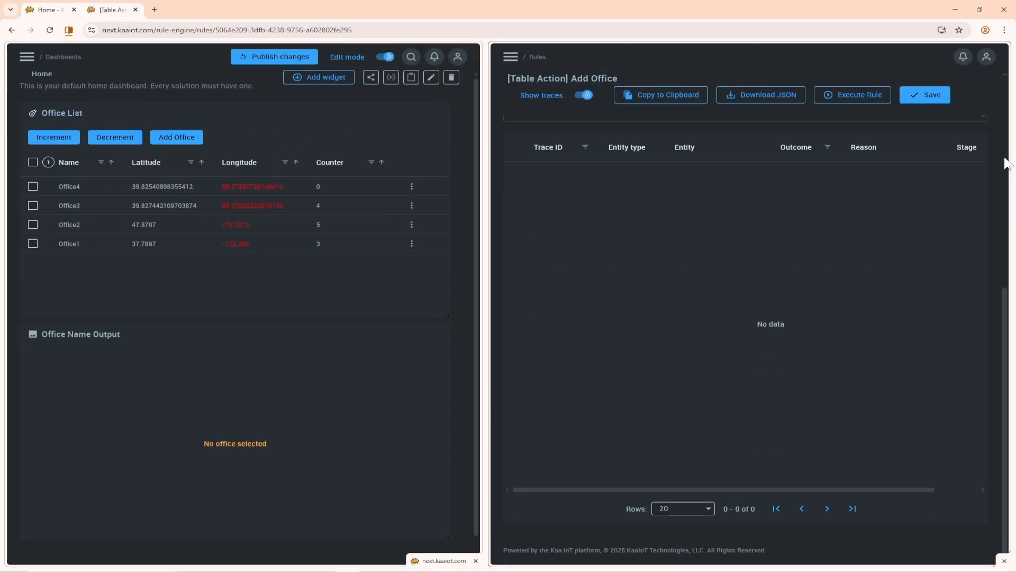
click(173, 139)
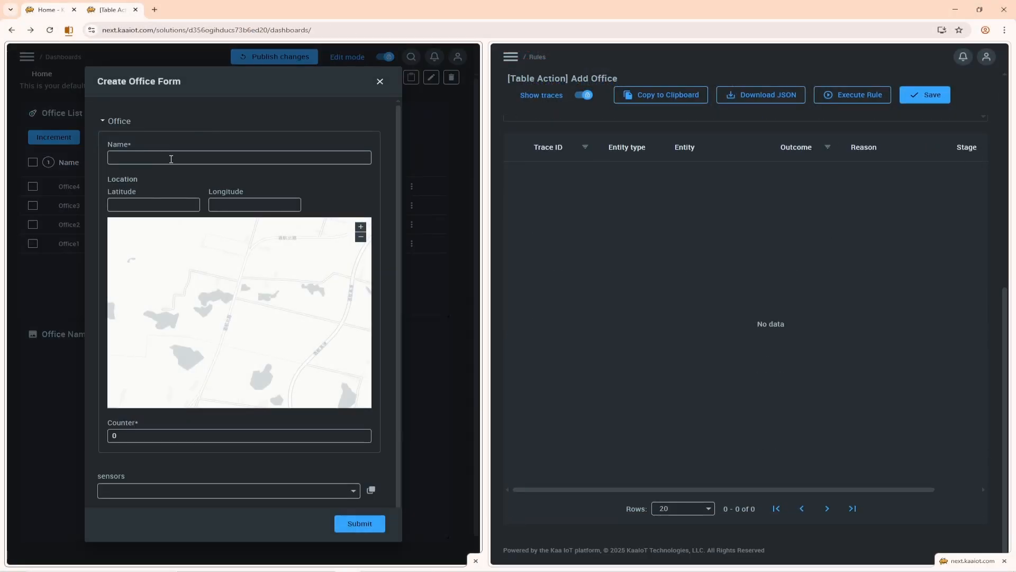
click(170, 159)
text(Office5)
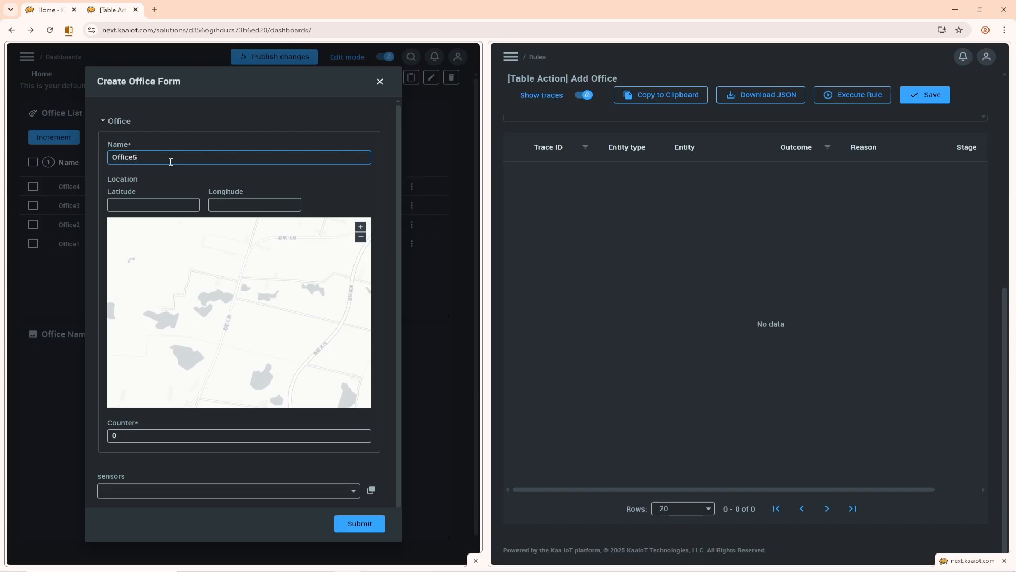
click(203, 265)
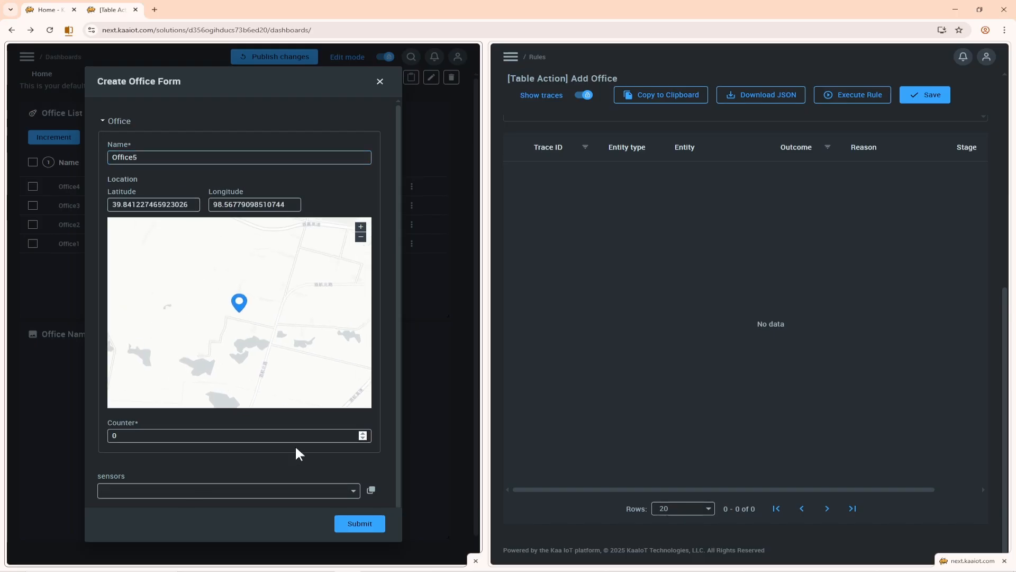
Step: Select sensor1 and sensor9 as Office5's sensors and submit the Create Office Form
click(353, 488)
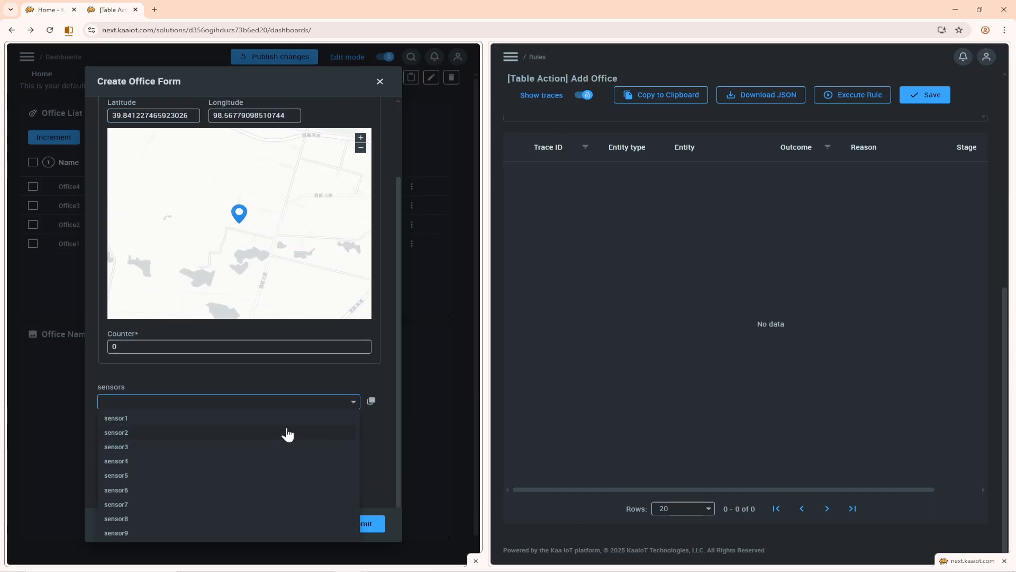
click(285, 418)
click(297, 477)
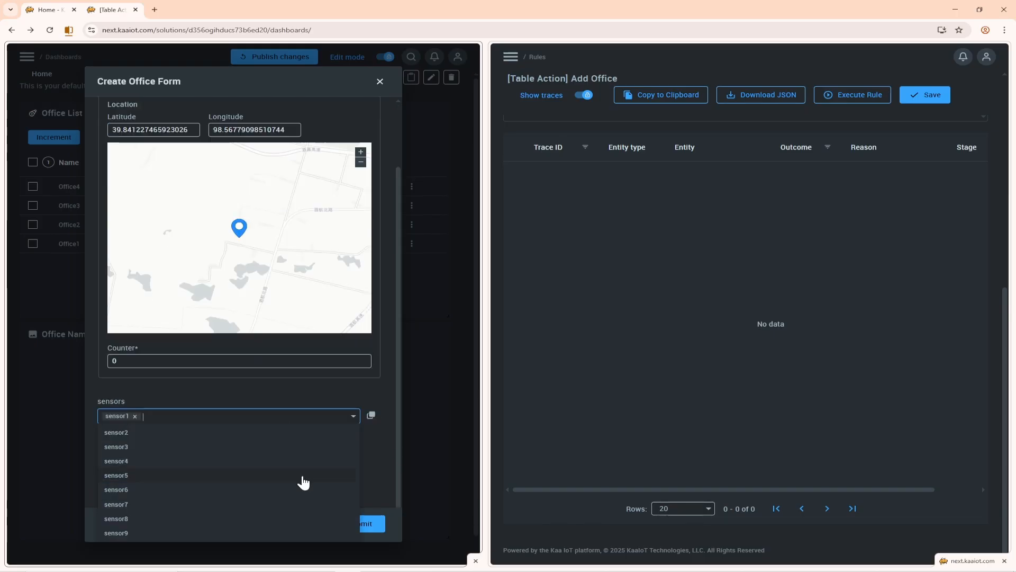
click(238, 532)
click(370, 528)
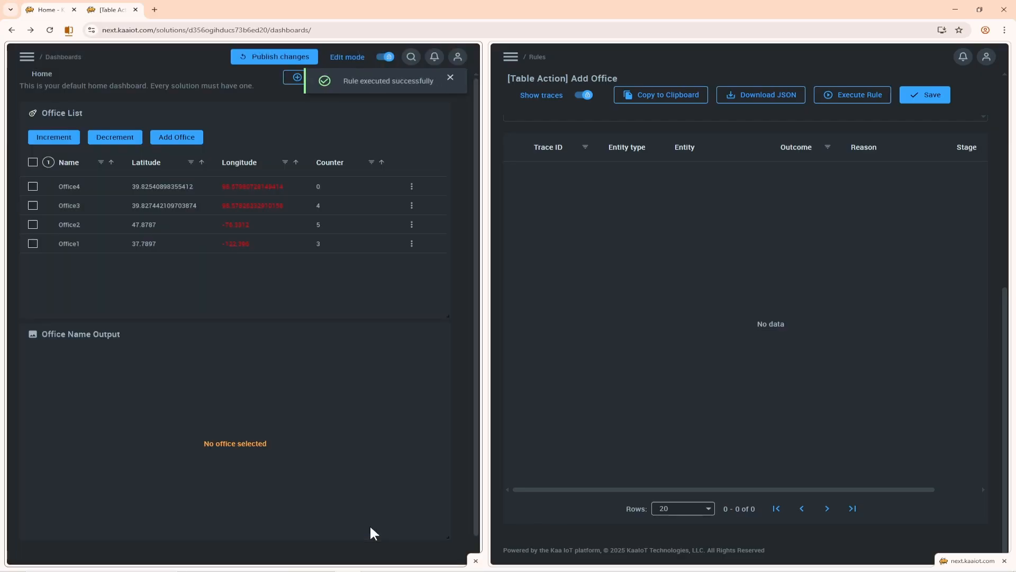
Step: Dismiss the notification and examine the trace details of the Add Office rule's execution
click(451, 77)
click(581, 171)
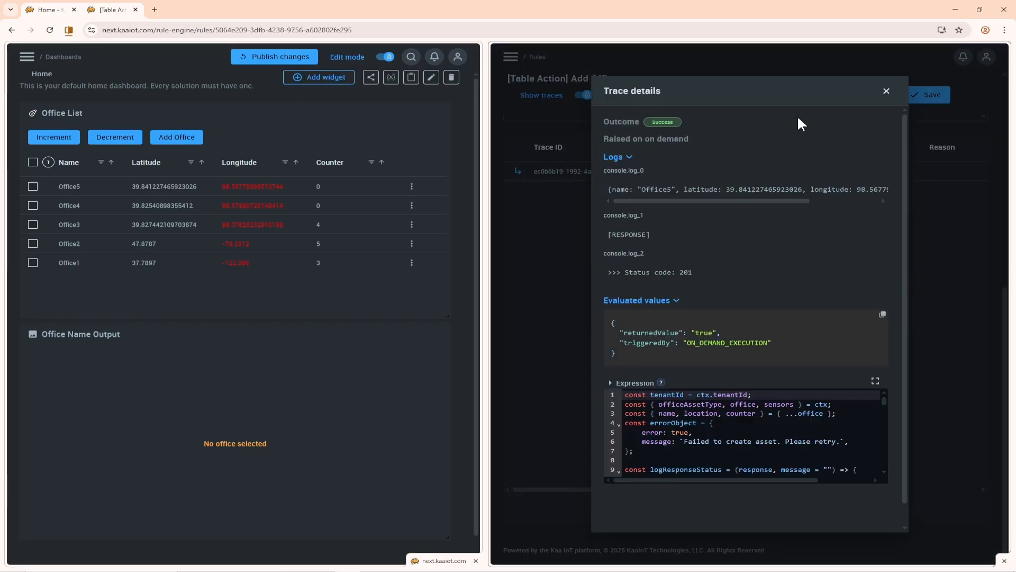
click(886, 90)
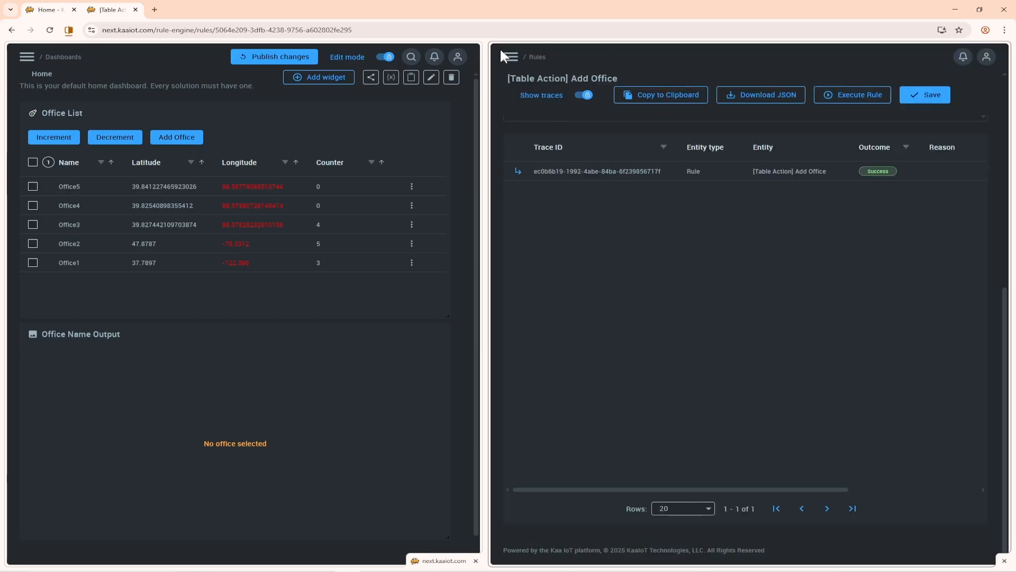
Step: Publish the dashboard changes and open Office5 from the Office List to check its temperature sensors
click(295, 57)
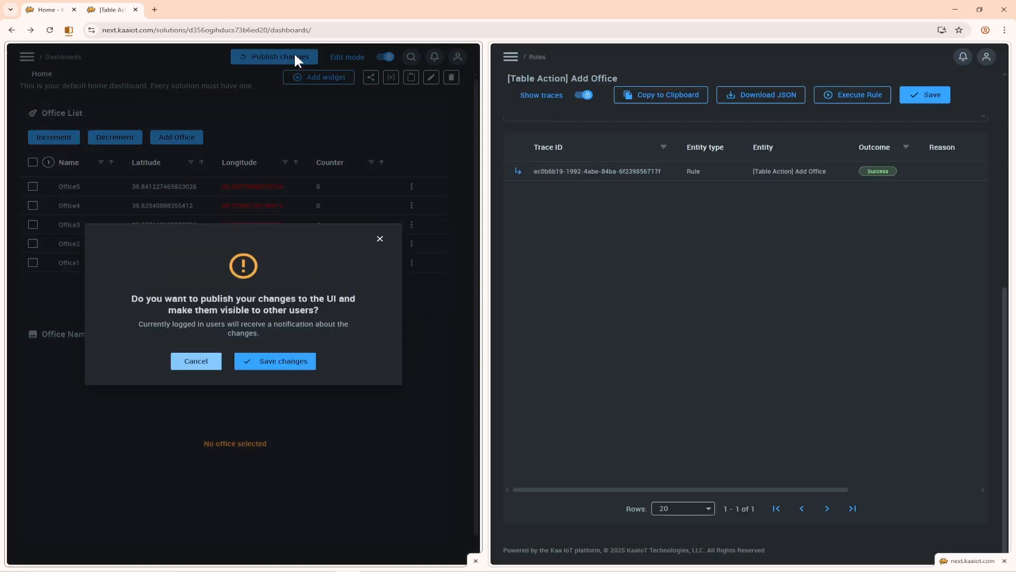
click(299, 361)
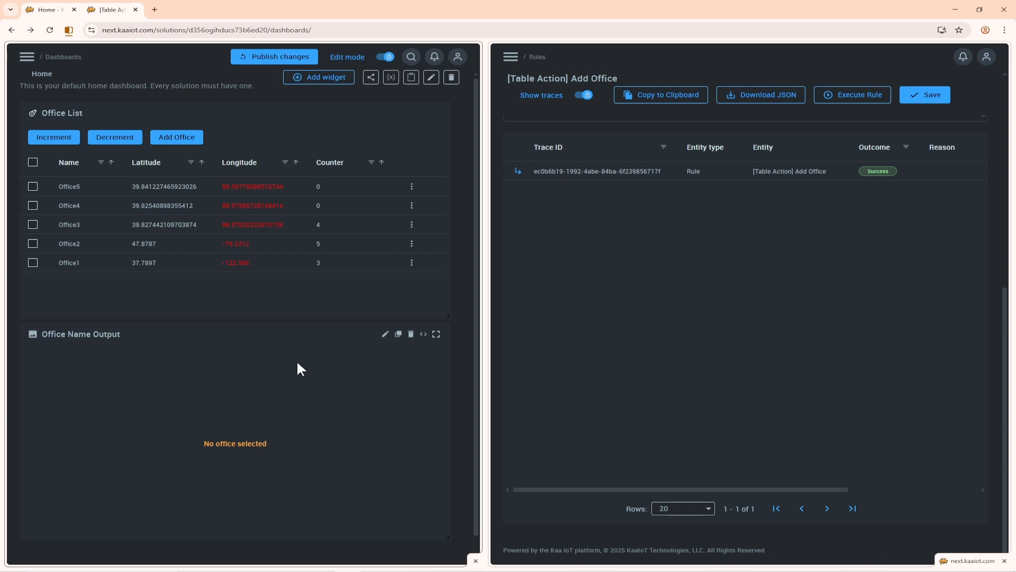
click(144, 185)
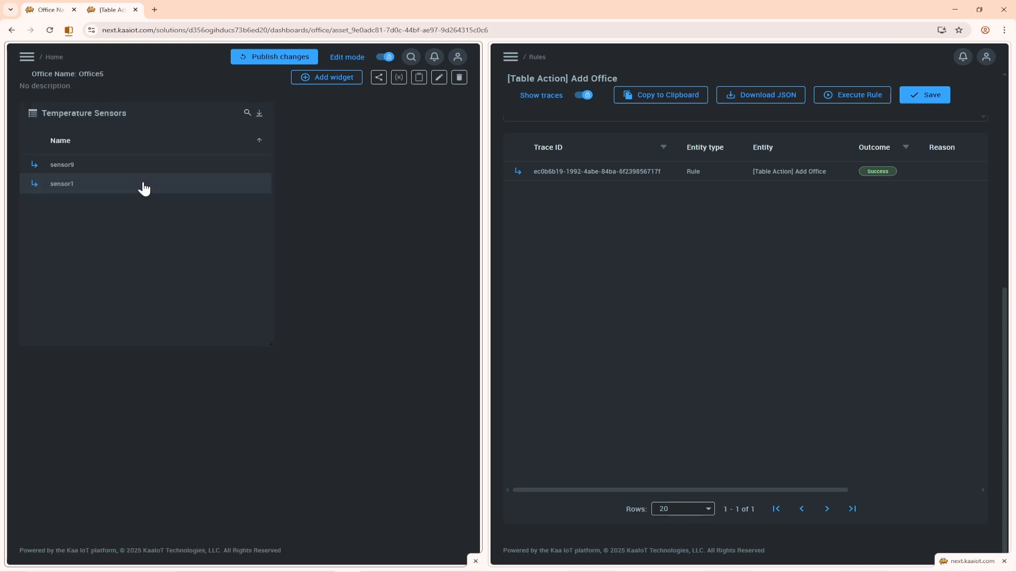
Step: Leave the split view and open the Office5 asset from the Assets list in Asset Management
click(68, 30)
click(104, 84)
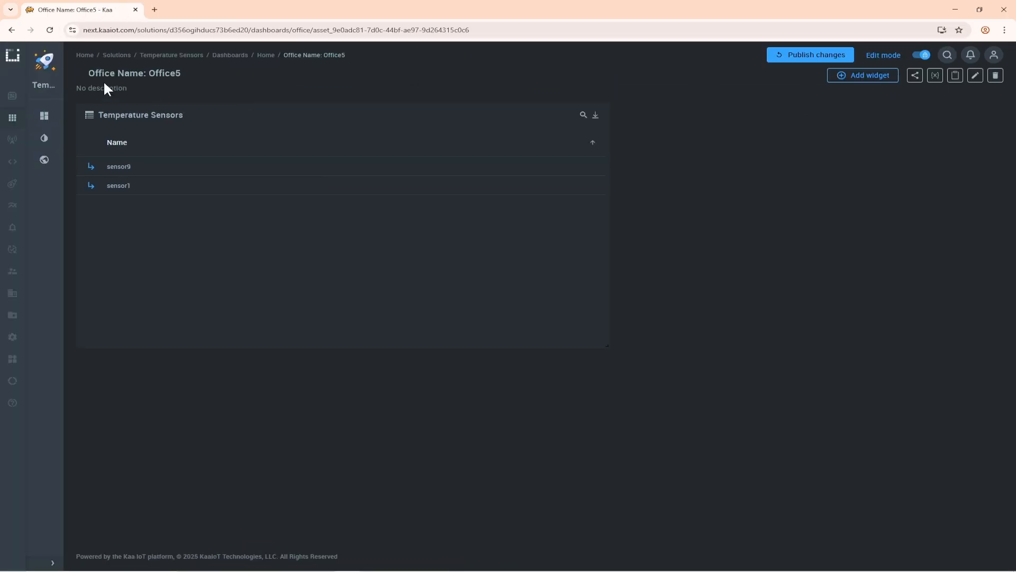
mouse_move(19, 187)
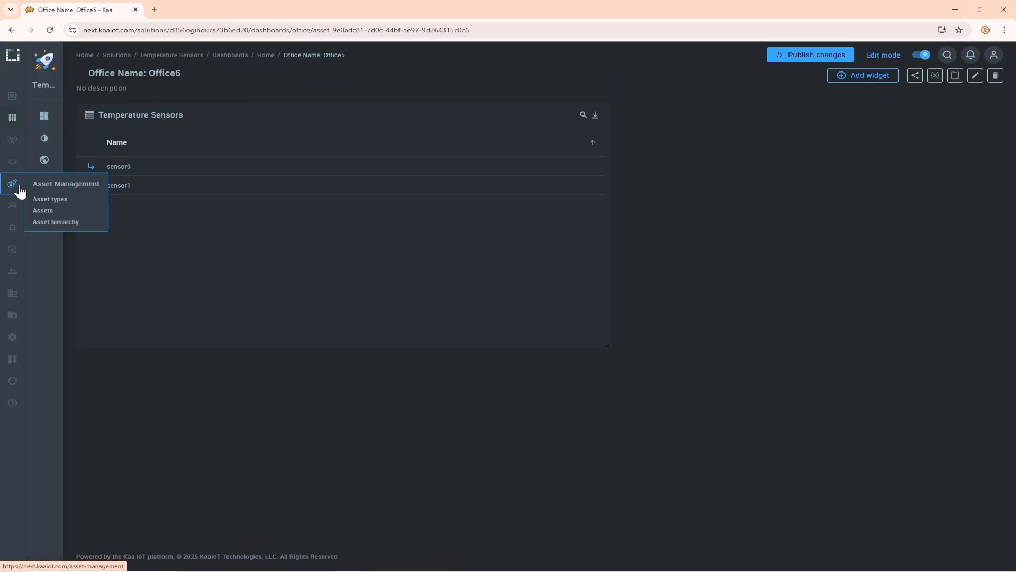
click(45, 210)
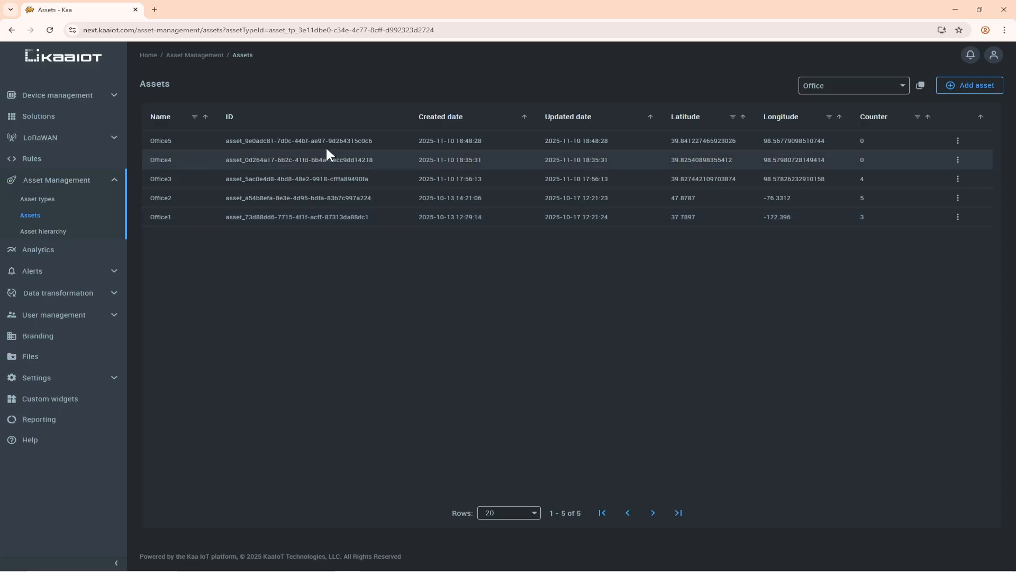
click(363, 139)
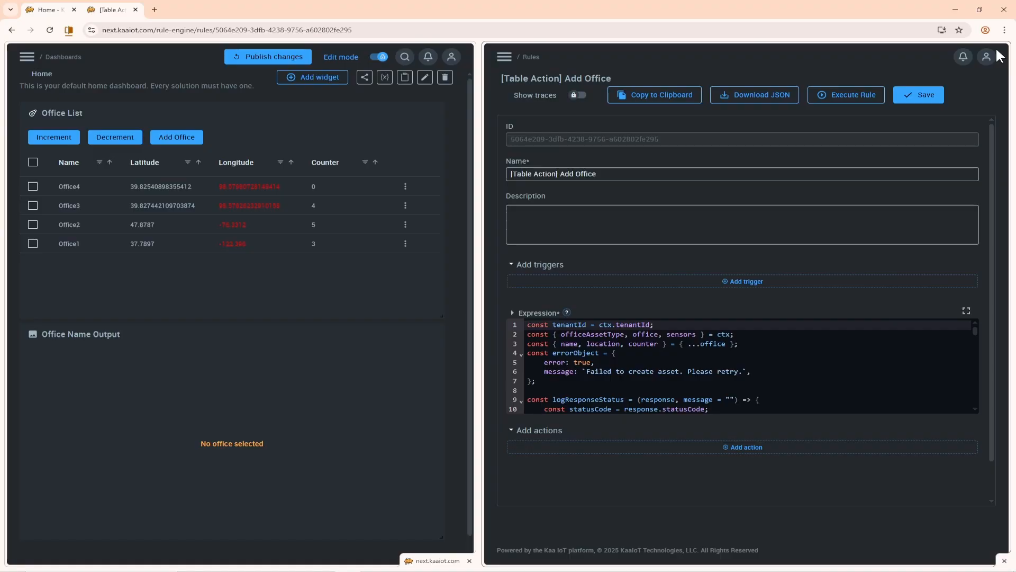
Step: Save the [Table Action] Add Office rule and turn on its traces
click(926, 92)
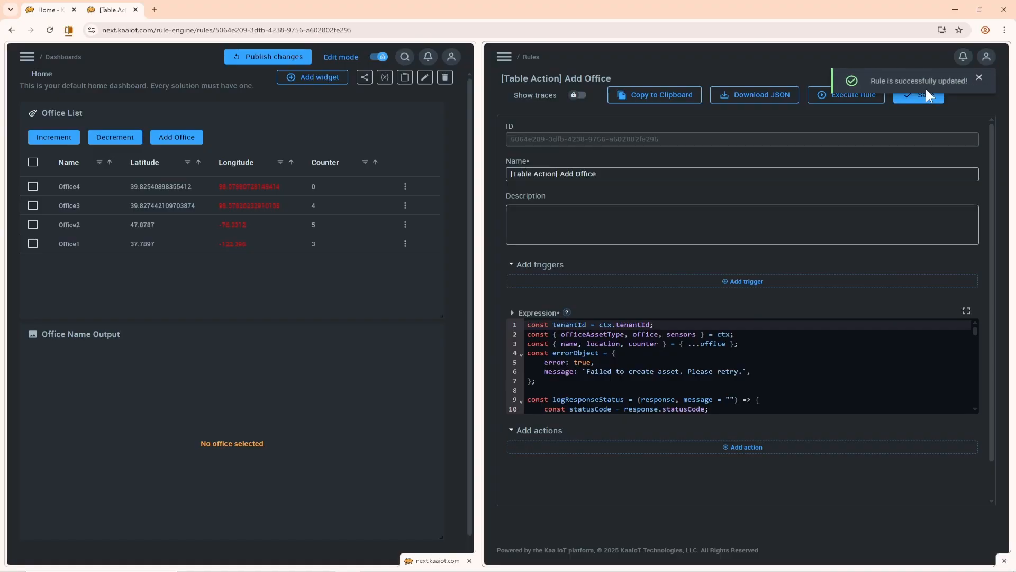
click(980, 77)
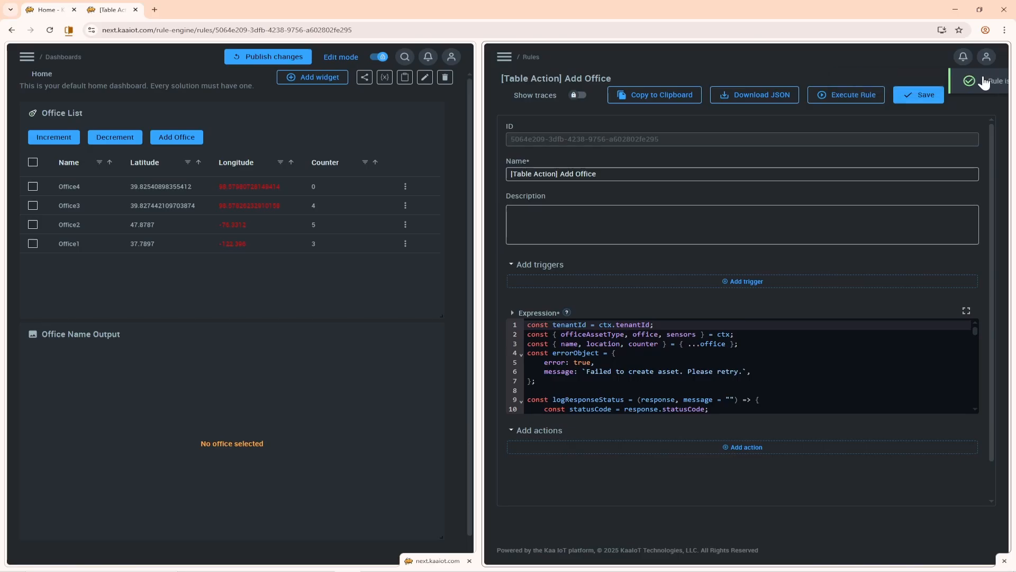
scroll(990, 229, down, 1)
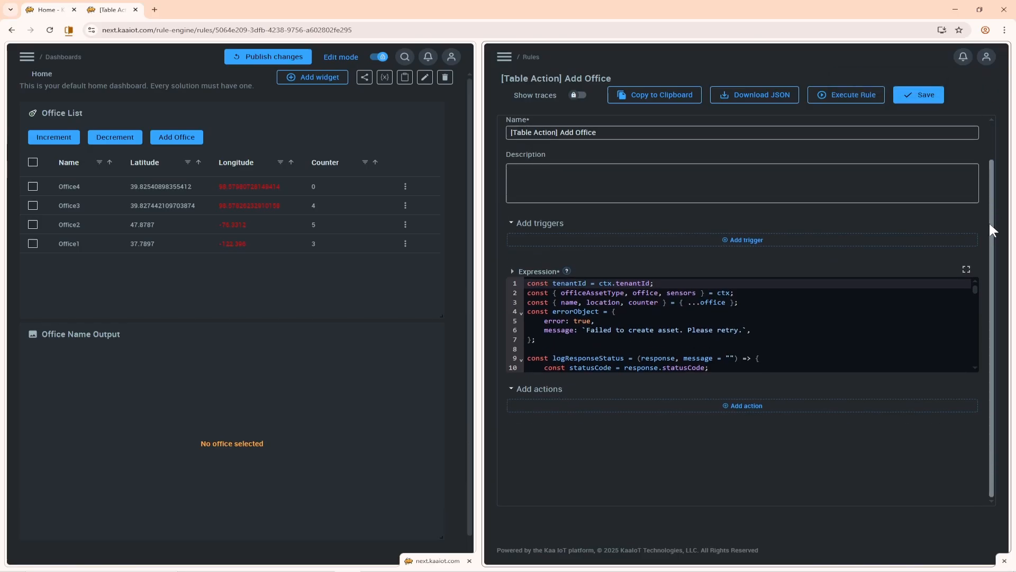
scroll(991, 229, up, 1)
click(579, 95)
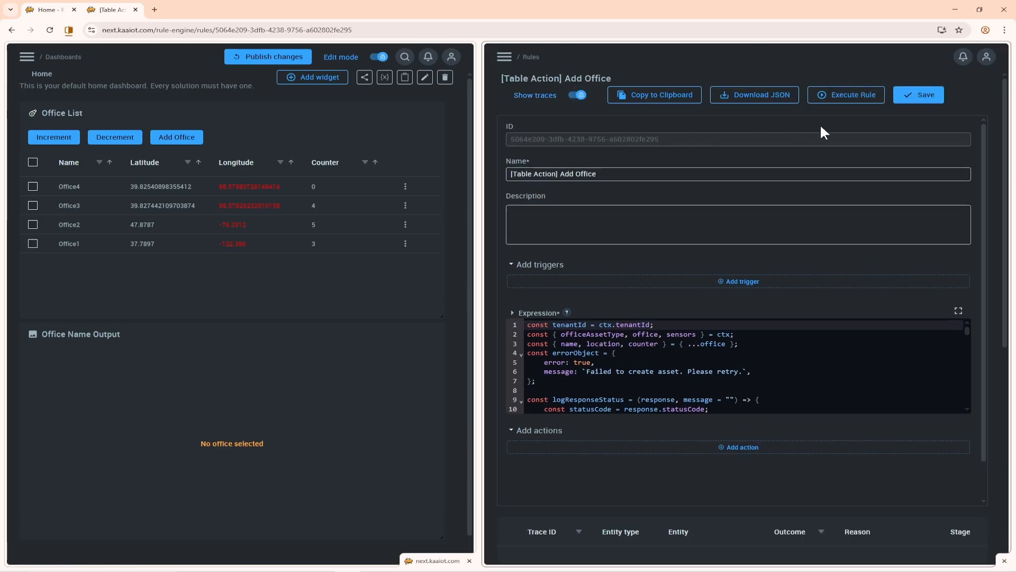
scroll(995, 171, down, 1)
scroll(995, 170, down, 8)
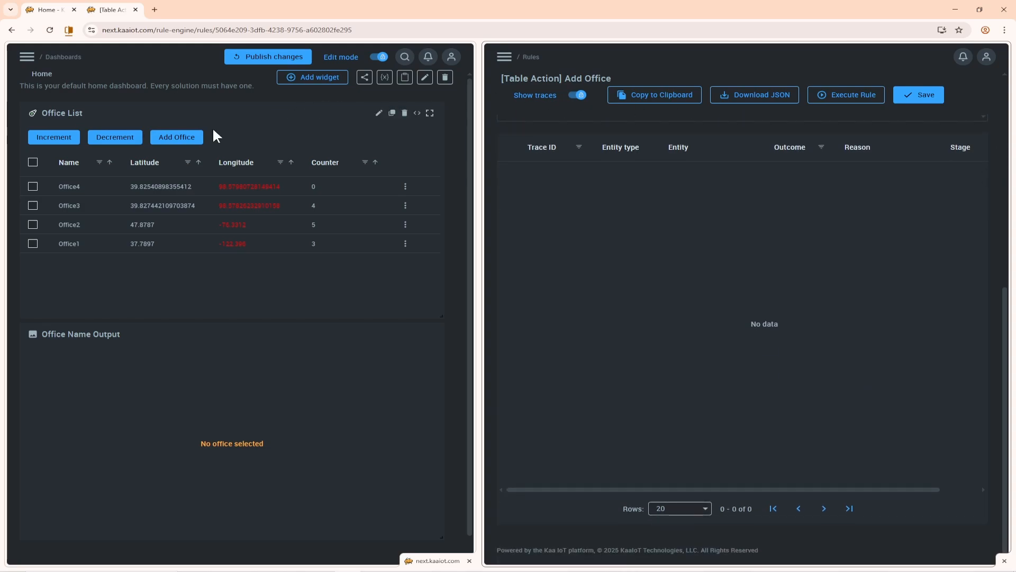
Step: Open the Create Office Form from the Office List and name the new office Office5
click(188, 139)
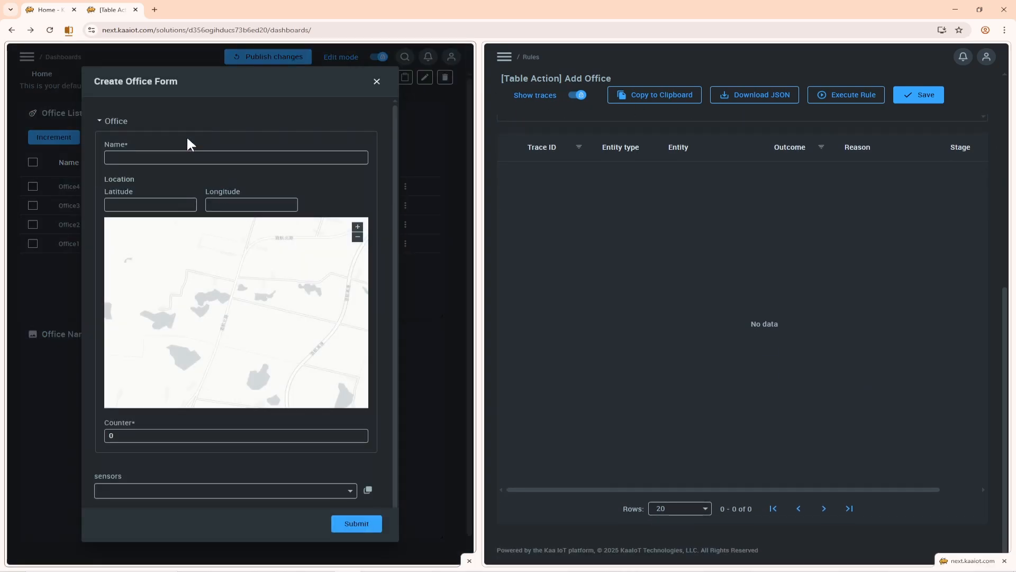
text(Office5)
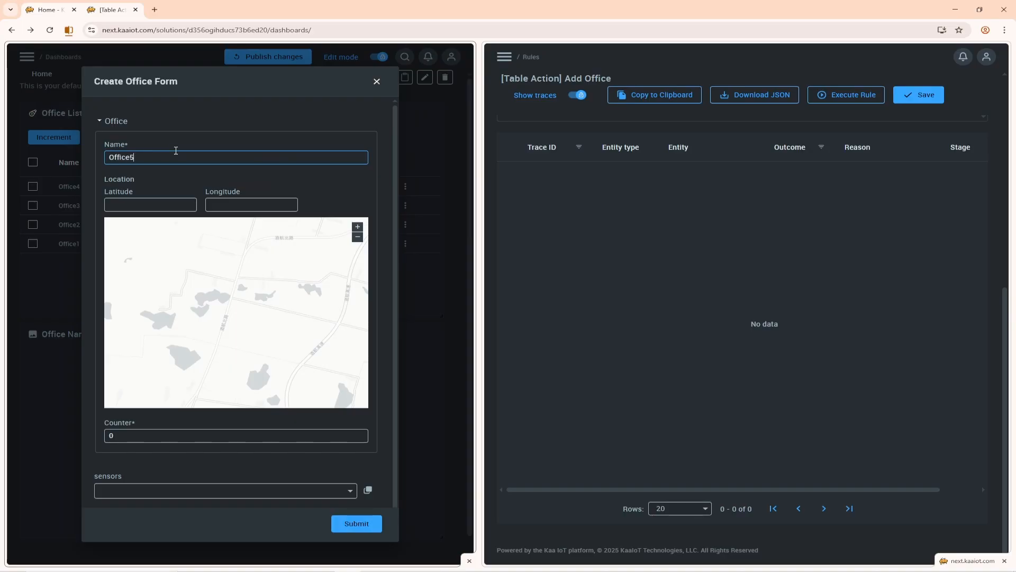